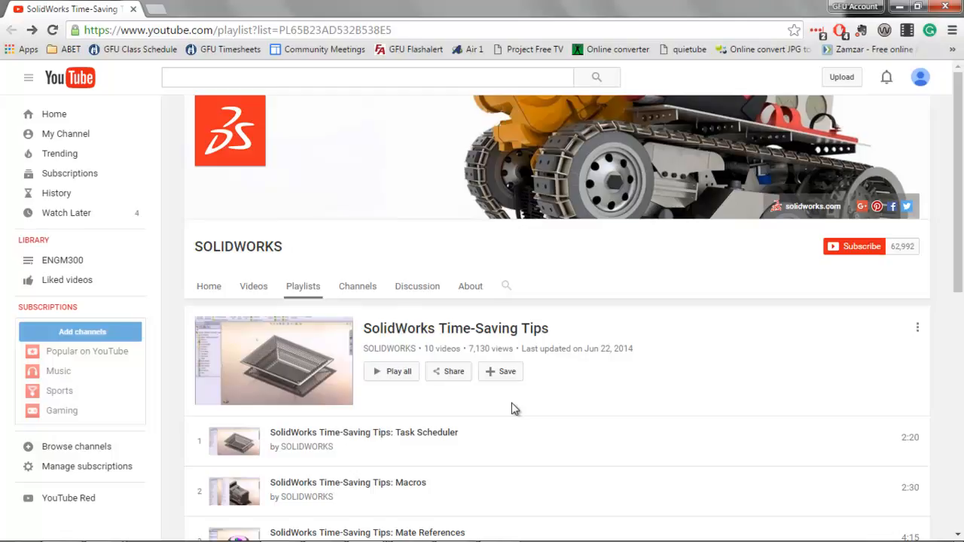
Step: Open the "SolidWorks Time-Saving Tip: View Manipulation" video from the SOLIDWORKS playlist and pause it
{"action": "scroll", "coordinate": [512, 408], "scroll_direction": "down", "scroll_amount": 5}
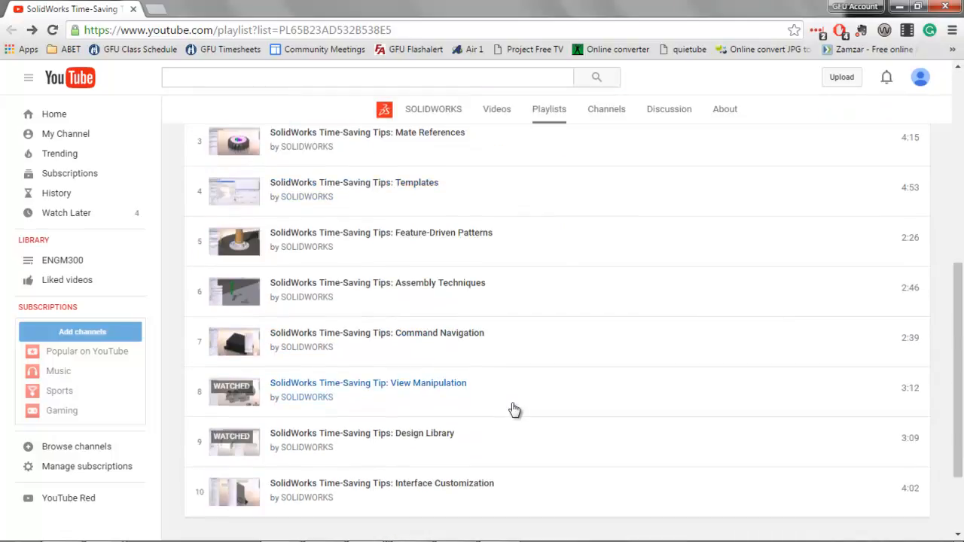
{"action": "left_click", "coordinate": [414, 387]}
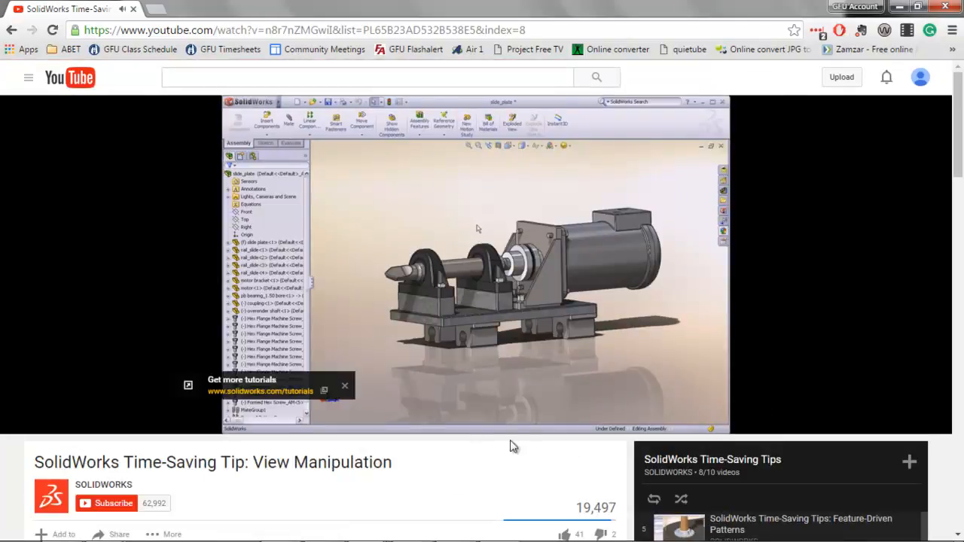
{"action": "left_click", "coordinate": [539, 359]}
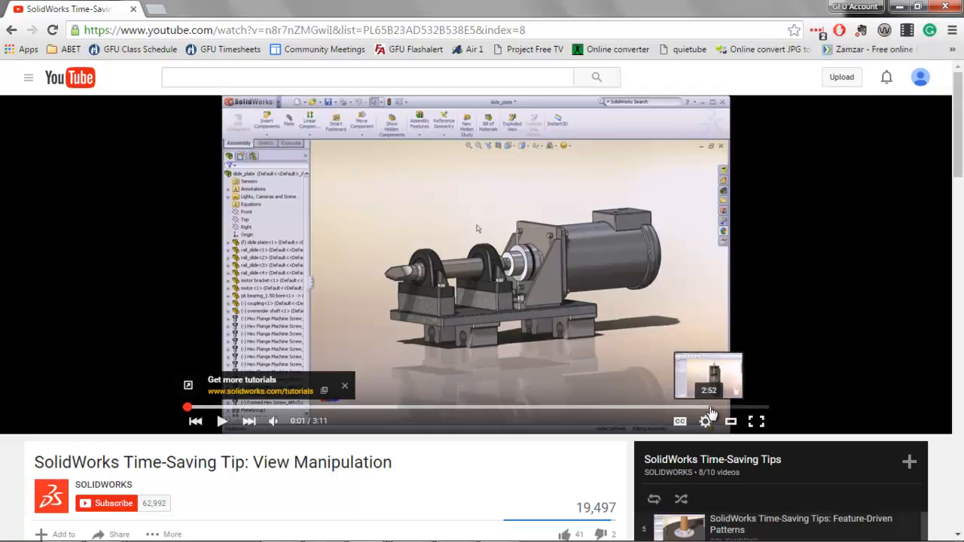
Step: Switch to SolidWorks with the Twist part and set the model to the Trimetric view orientation
{"action": "key", "text": "alt+Tab"}
{"action": "key", "text": "alt+Tab"}
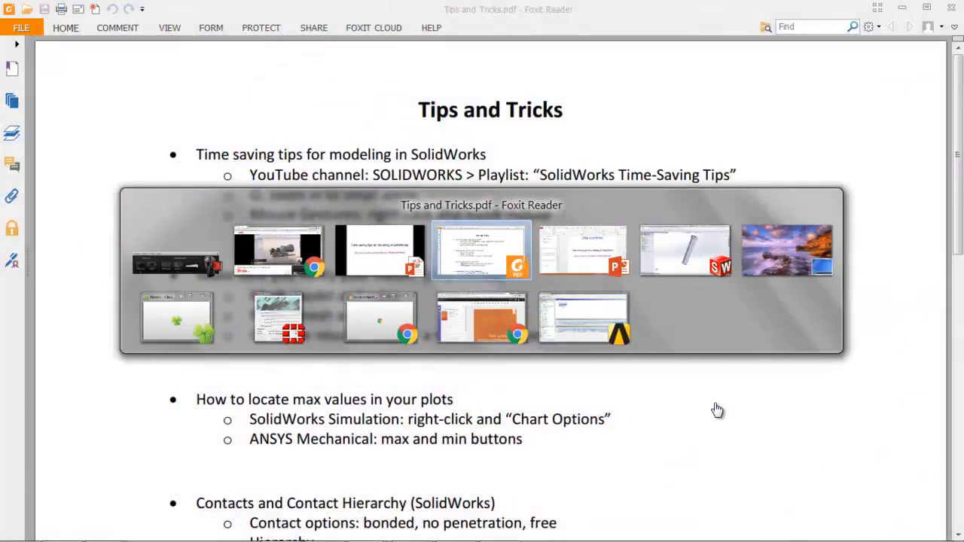
{"action": "key", "text": "alt+Tab"}
{"action": "key", "text": "alt+Tab"}
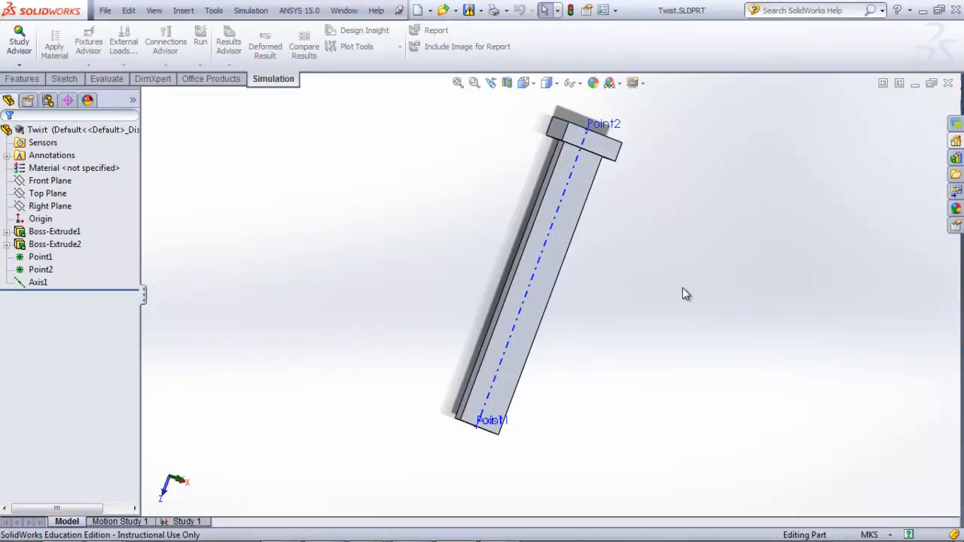
{"action": "right_click_drag", "start_coordinate": [682, 288], "coordinate": [685, 259]}
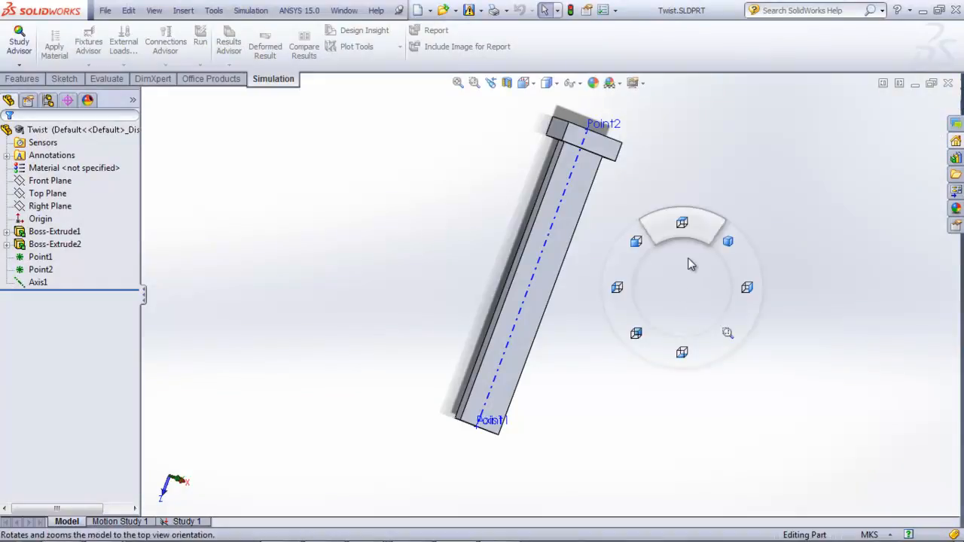
{"action": "right_click_drag", "start_coordinate": [692, 265], "coordinate": [726, 245]}
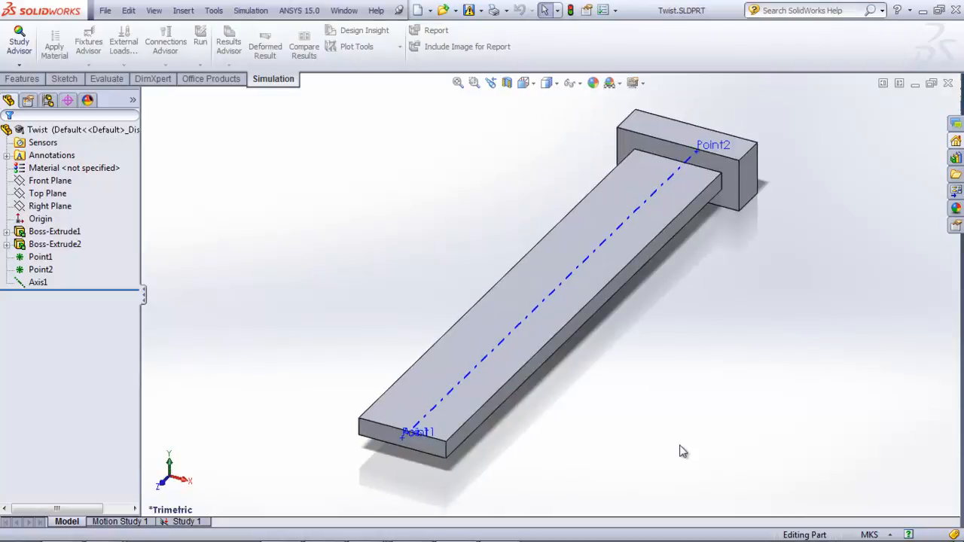
Step: Highlight the Front, Top and Right planes in turn to examine their orientation, and clear the selection
{"action": "left_click", "coordinate": [48, 181]}
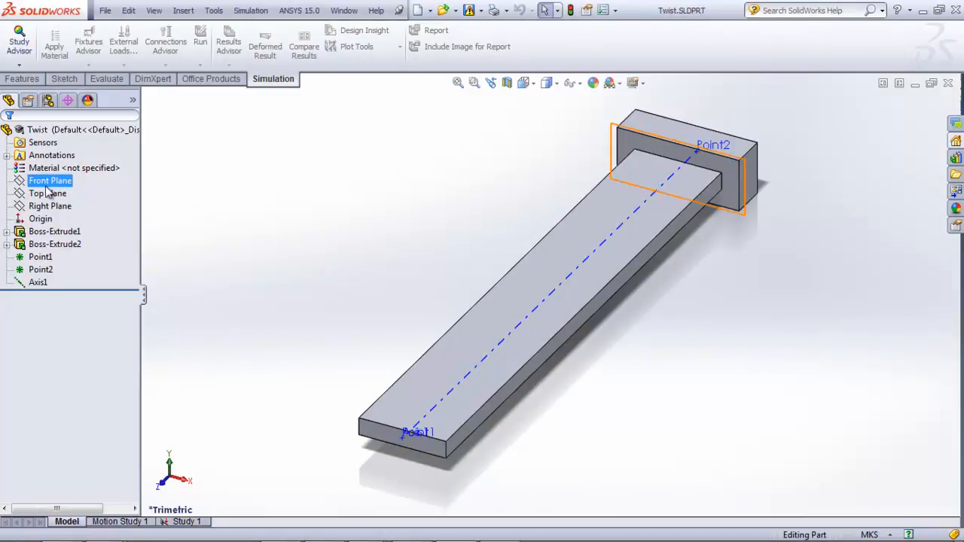
{"action": "left_click", "coordinate": [47, 193]}
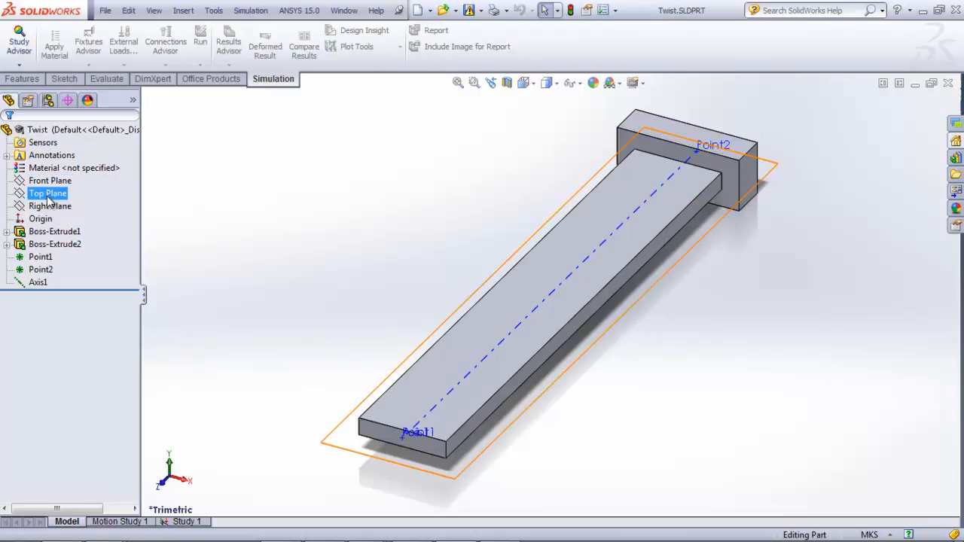
{"action": "left_click", "coordinate": [41, 218]}
{"action": "left_click", "coordinate": [50, 206]}
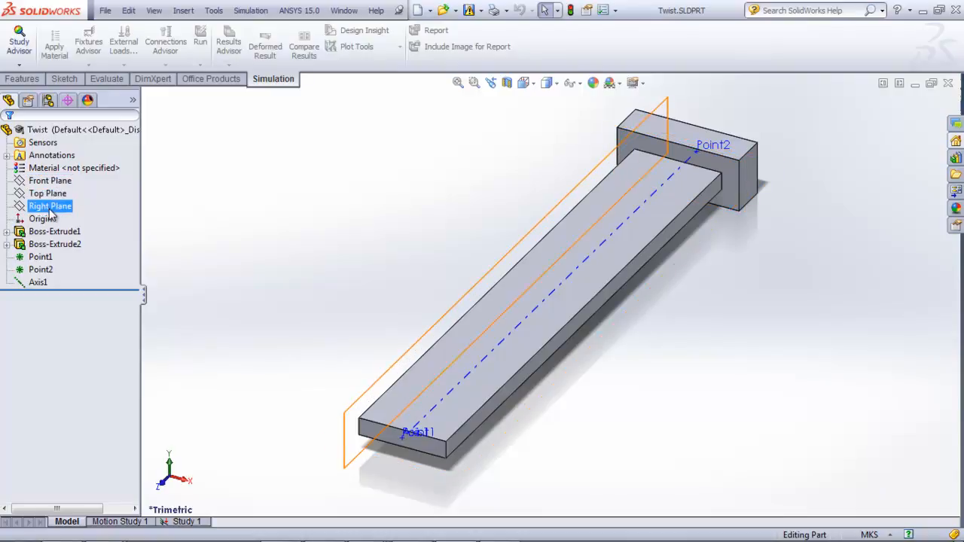
{"action": "left_click", "coordinate": [707, 319]}
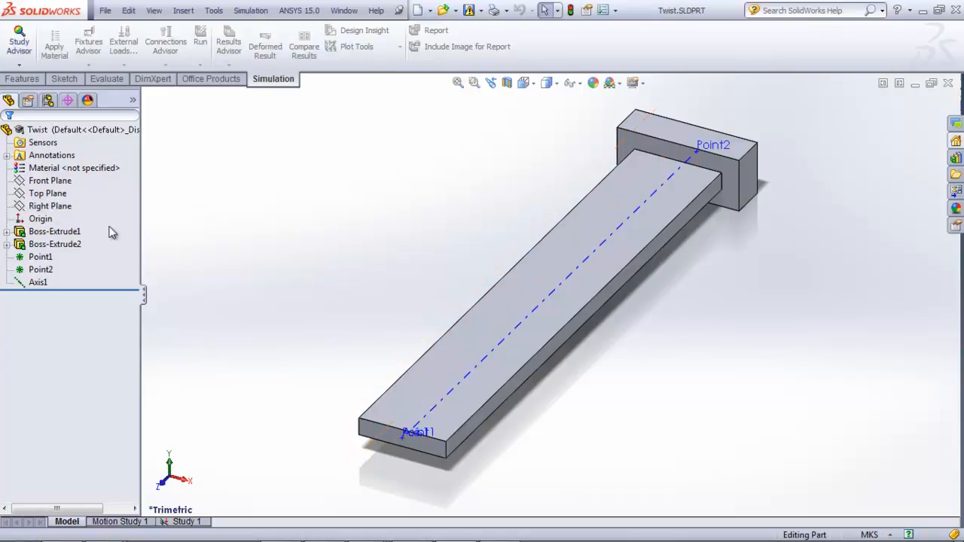
Step: Show the part in different standard orientations, including Top, and return it to the Trimetric view
{"action": "right_click_drag", "start_coordinate": [735, 293], "coordinate": [796, 305]}
{"action": "right_click_drag", "start_coordinate": [718, 340], "coordinate": [717, 285]}
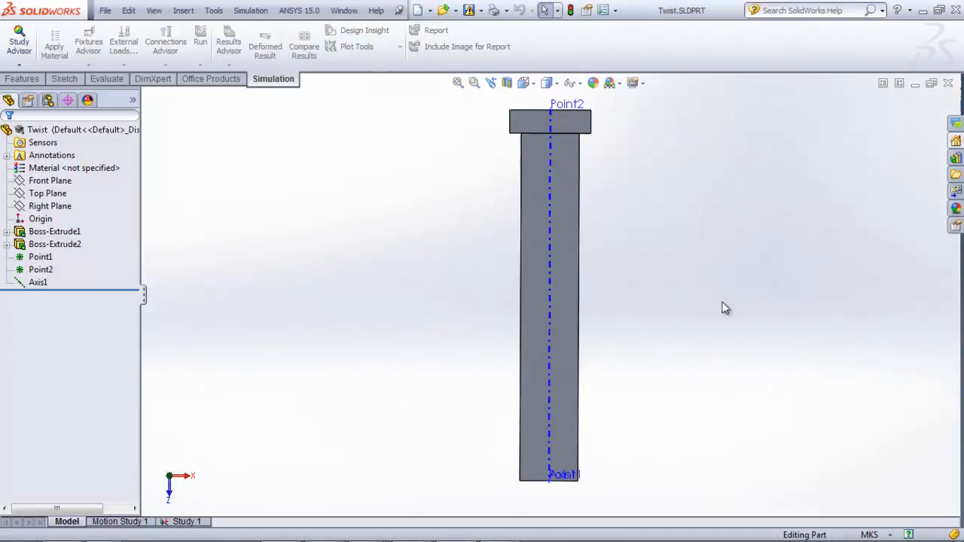
{"action": "right_click", "coordinate": [715, 337]}
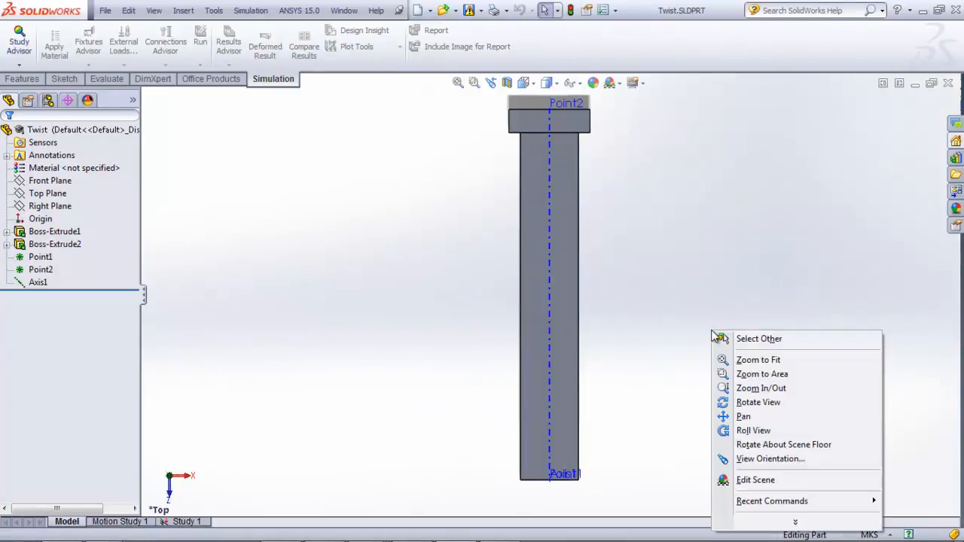
{"action": "left_click", "coordinate": [610, 352]}
{"action": "mouse_move", "coordinate": [639, 267]}
{"action": "middle_mouse_down"}
{"action": "mouse_move", "coordinate": [624, 318]}
{"action": "mouse_move", "coordinate": [778, 285]}
{"action": "mouse_move", "coordinate": [620, 308]}
{"action": "mouse_move", "coordinate": [688, 234]}
{"action": "mouse_move", "coordinate": [607, 259]}
{"action": "mouse_move", "coordinate": [630, 237]}
{"action": "mouse_move", "coordinate": [631, 252]}
{"action": "middle_mouse_up"}
{"action": "right_click_drag", "start_coordinate": [688, 314], "coordinate": [760, 308]}
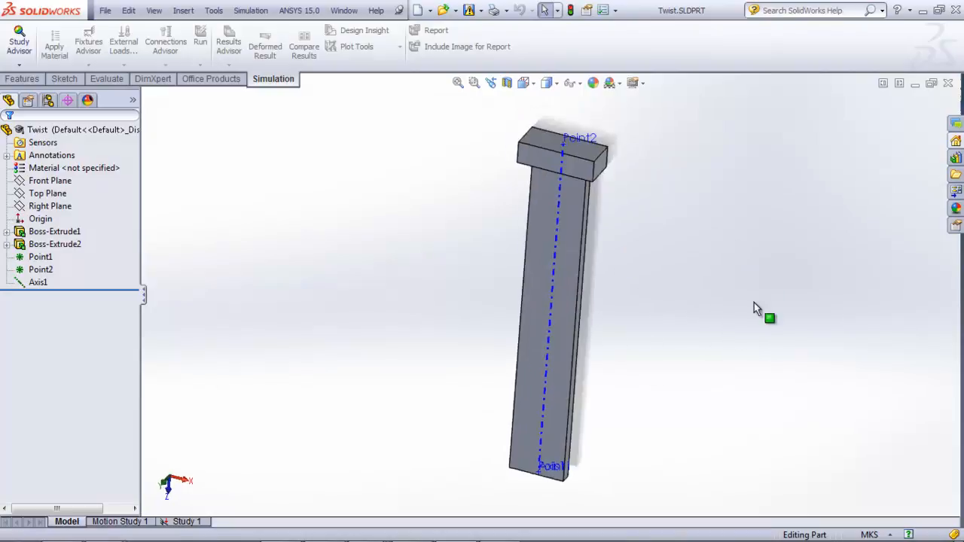
{"action": "right_click_drag", "start_coordinate": [693, 391], "coordinate": [719, 348]}
{"action": "right_click_drag", "start_coordinate": [677, 383], "coordinate": [733, 336]}
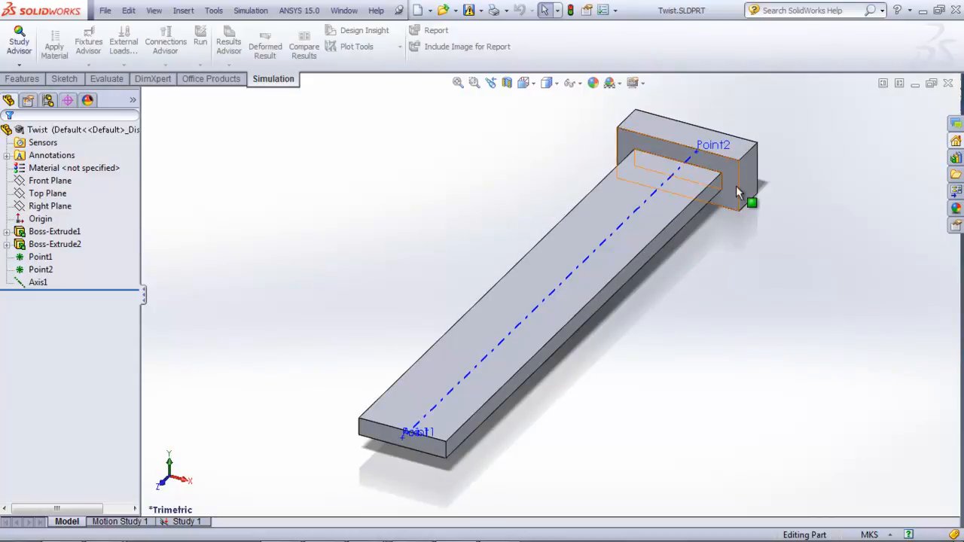
Step: Zoom and orbit around the part, and restore its Trimetric orientation
{"action": "key", "text": "z"}
{"action": "scroll", "coordinate": [714, 195], "scroll_direction": "down", "scroll_amount": 5}
{"action": "middle_click_drag", "start_coordinate": [430, 178], "coordinate": [573, 236]}
{"action": "right_click_drag", "start_coordinate": [806, 285], "coordinate": [852, 244]}
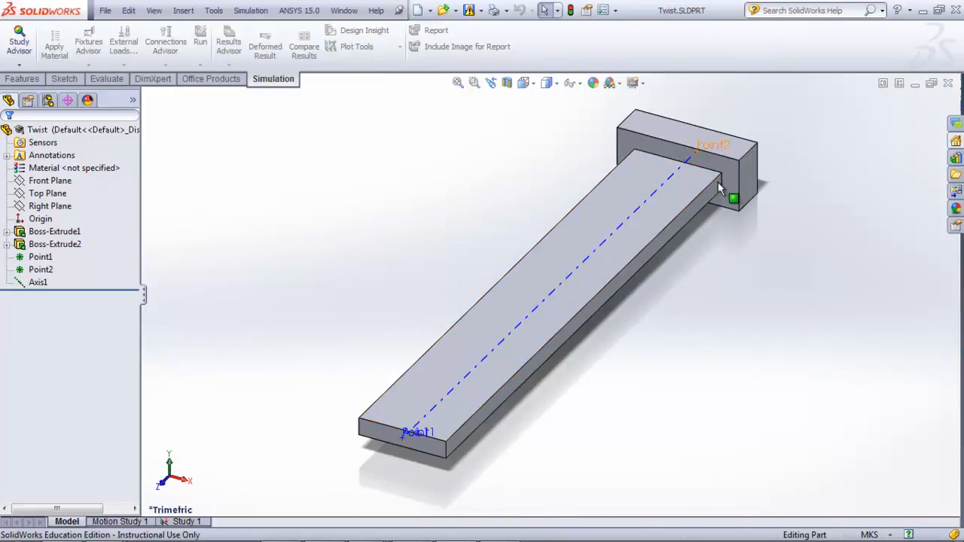
Step: Magnify the corner where the bar meets the end block, select the short vertical edge there, and clear the selection
{"action": "key", "text": "g"}
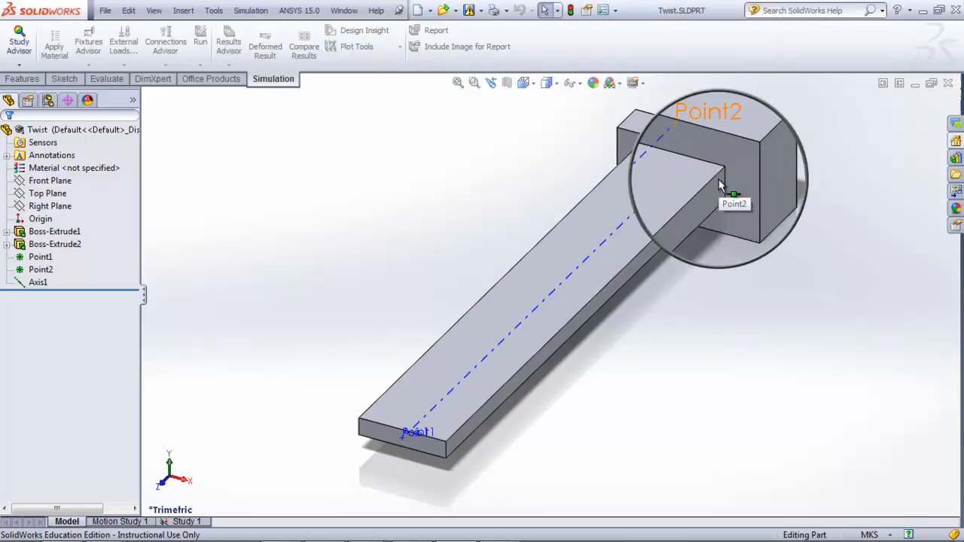
{"action": "scroll", "coordinate": [719, 185], "scroll_direction": "up", "scroll_amount": 2}
{"action": "scroll", "coordinate": [718, 186], "scroll_direction": "down", "scroll_amount": 5}
{"action": "scroll", "coordinate": [719, 185], "scroll_direction": "down", "scroll_amount": 1}
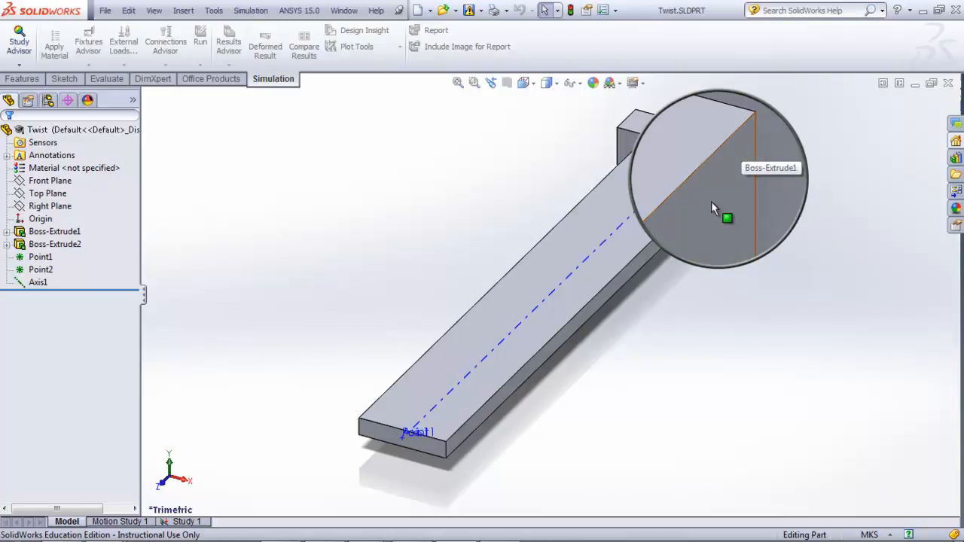
{"action": "scroll", "coordinate": [711, 201], "scroll_direction": "down", "scroll_amount": 2}
{"action": "scroll", "coordinate": [713, 198], "scroll_direction": "up", "scroll_amount": 3}
{"action": "middle_click_drag", "start_coordinate": [715, 196], "coordinate": [714, 199], "text": "ctrl"}
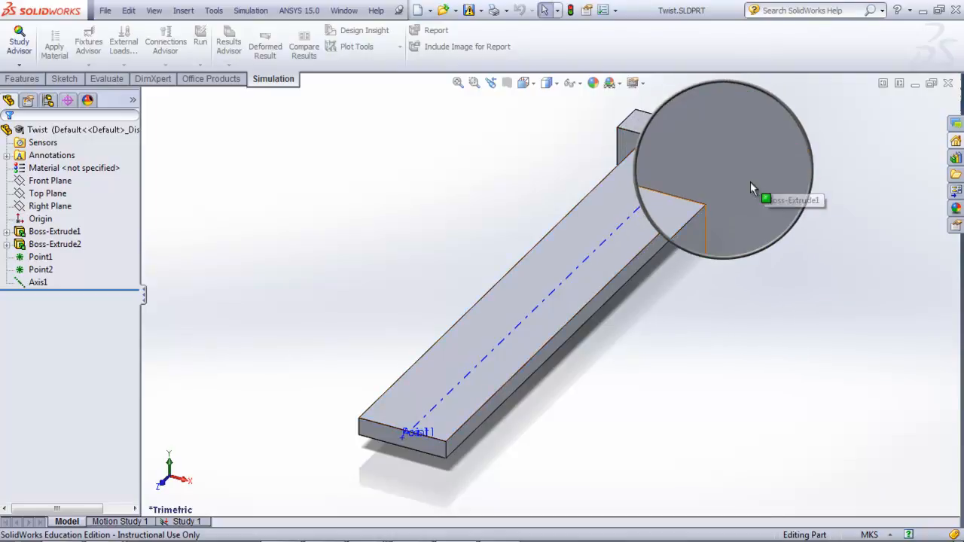
{"action": "left_click", "coordinate": [707, 227]}
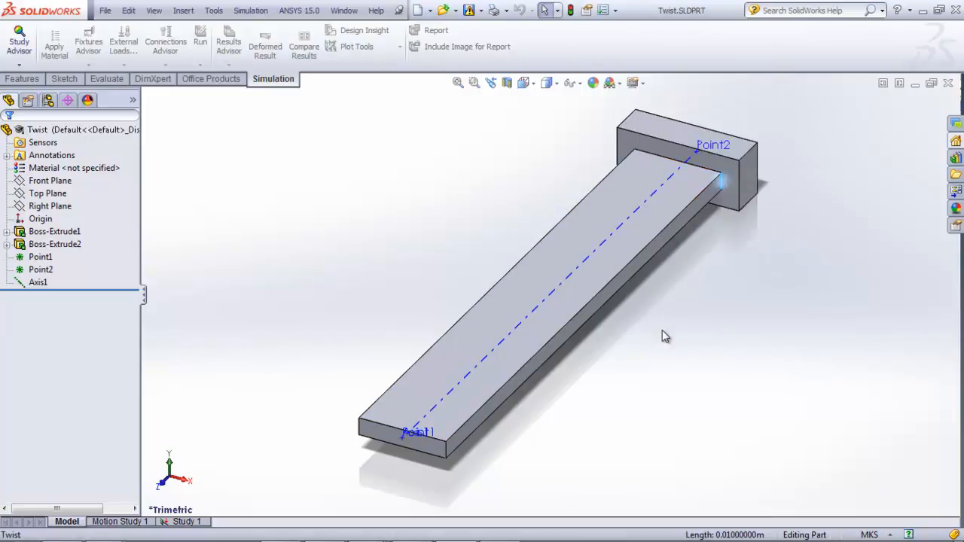
{"action": "left_click", "coordinate": [687, 271]}
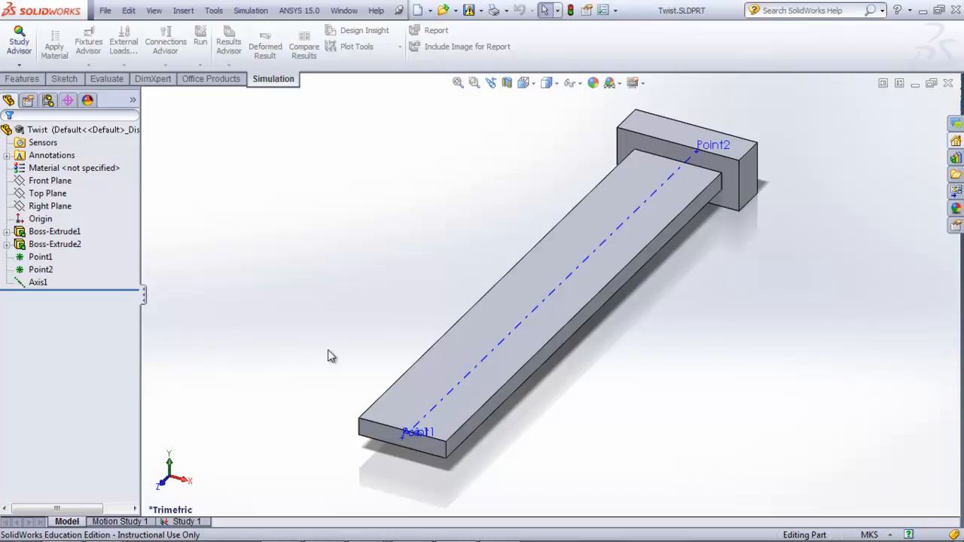
Step: Switch to the PowerPoint slide show and advance to the "VERIFY YOUR MESH!!" slide
{"action": "key", "text": "alt+Tab"}
{"action": "key", "text": "alt+Tab"}
{"action": "key", "text": "Right"}
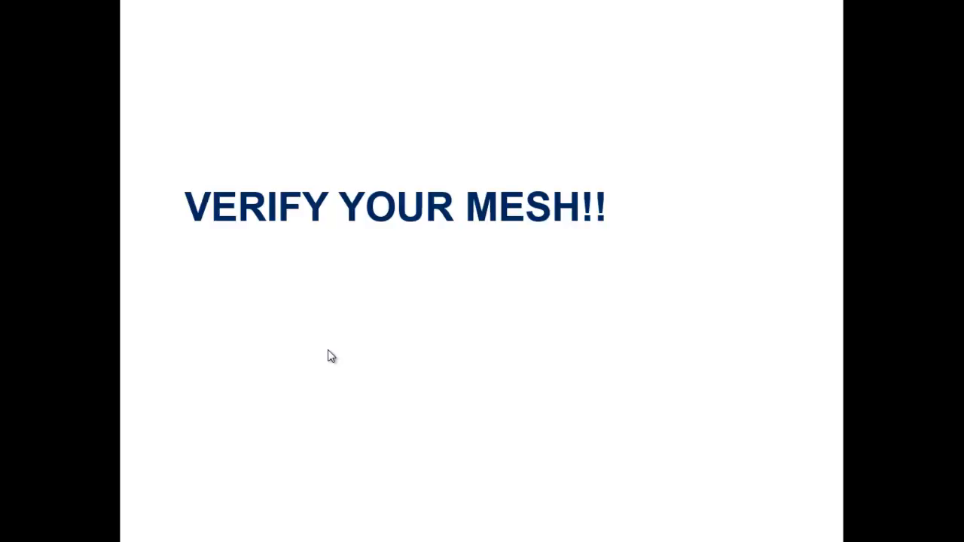
Step: Return to SolidWorks, open Study 1, and review the part's assigned material and the Fixed-1 fixture
{"action": "key", "text": "alt+Tab"}
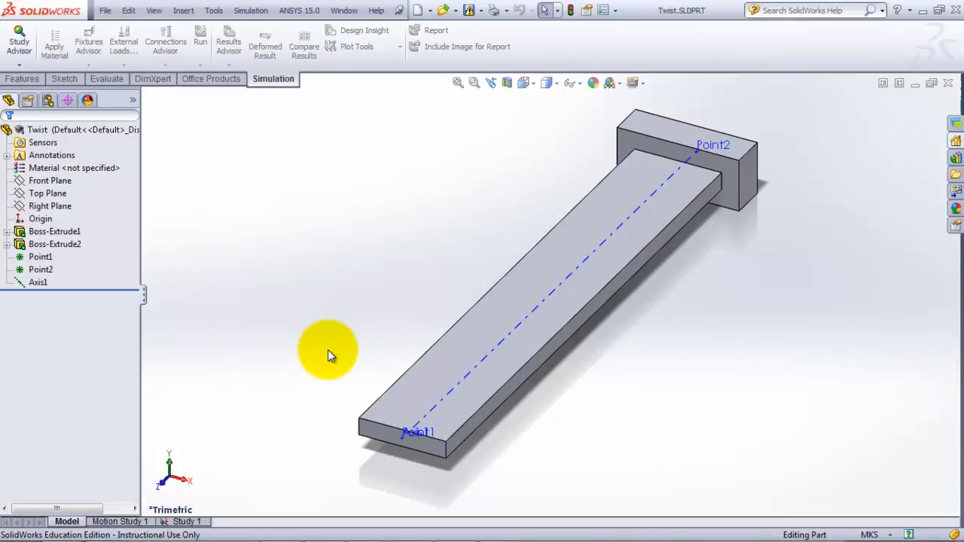
{"action": "left_click", "coordinate": [187, 521]}
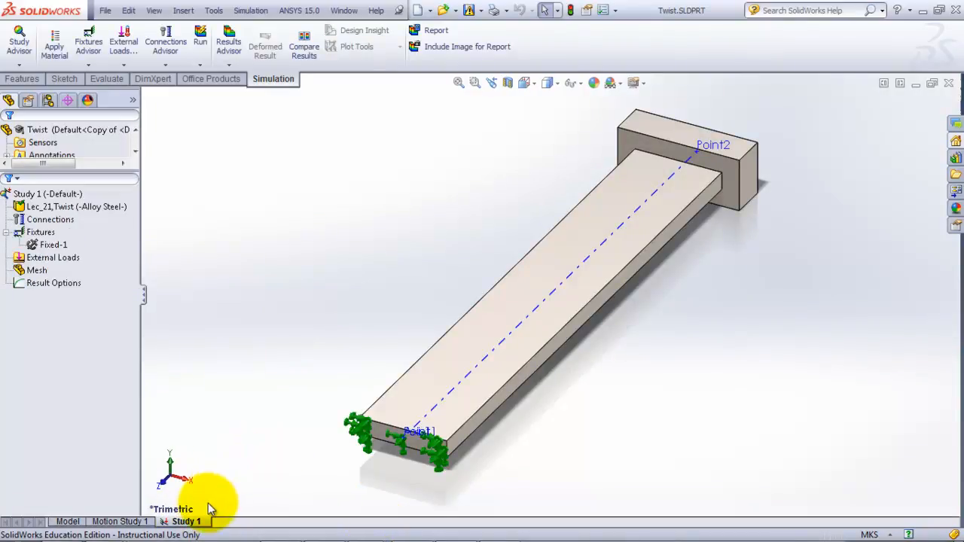
{"action": "left_click", "coordinate": [126, 206]}
{"action": "left_click", "coordinate": [105, 208]}
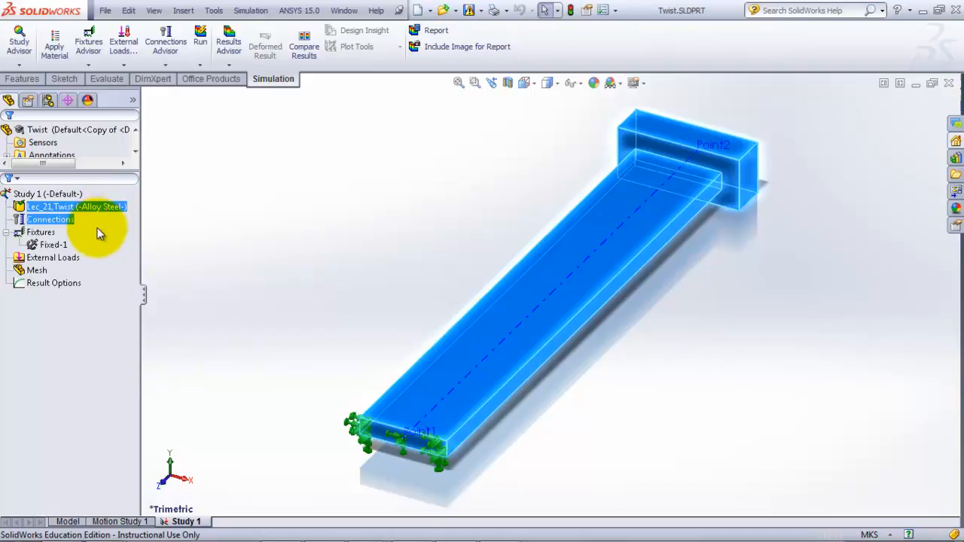
{"action": "left_click", "coordinate": [56, 245]}
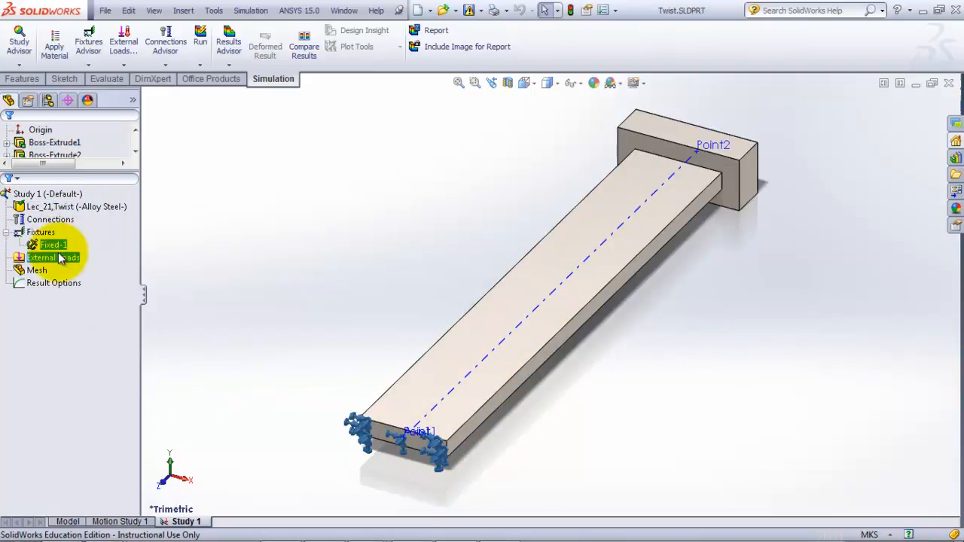
Step: Apply a 1000 N·m torque to the end block's outer face, using Axis1 as the reference axis
{"action": "middle_click_drag", "start_coordinate": [485, 219], "coordinate": [419, 509]}
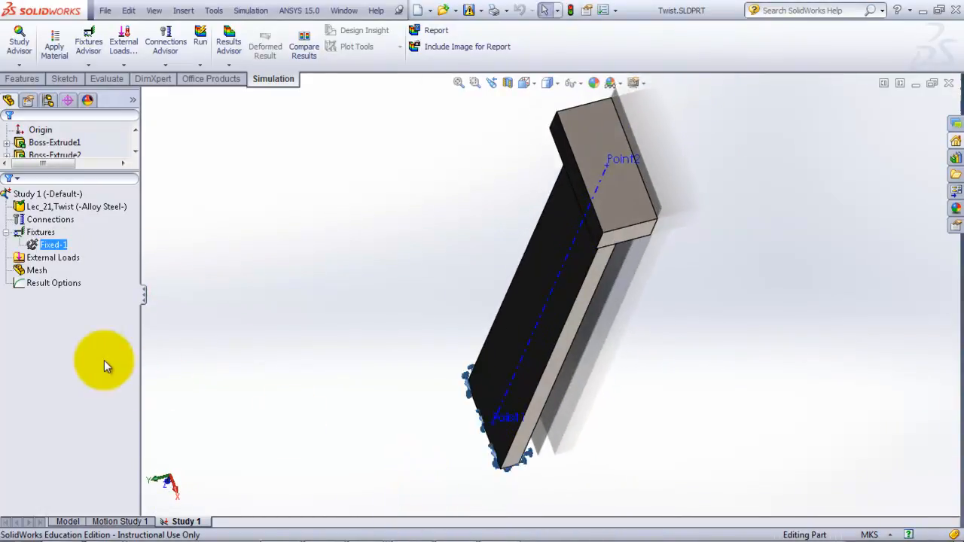
{"action": "right_click", "coordinate": [37, 259]}
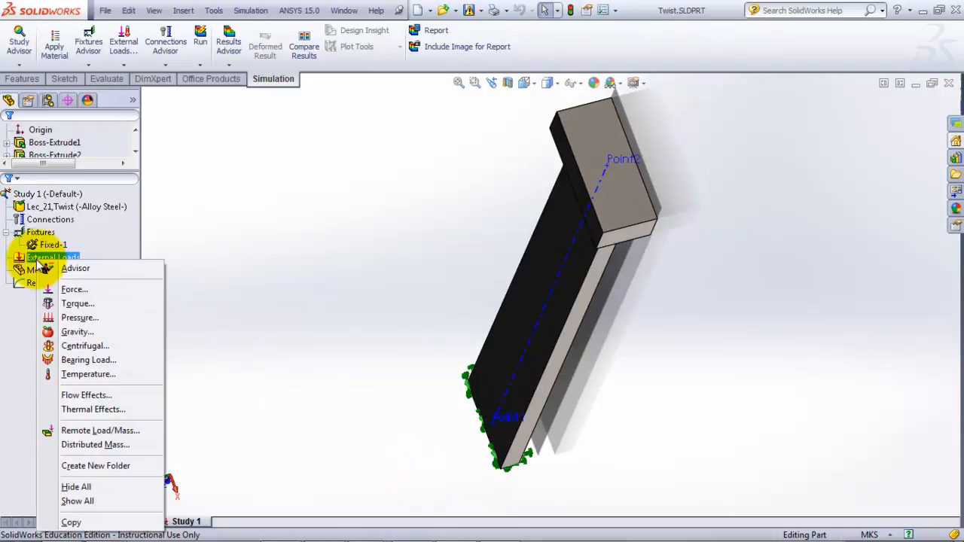
{"action": "left_click", "coordinate": [78, 304]}
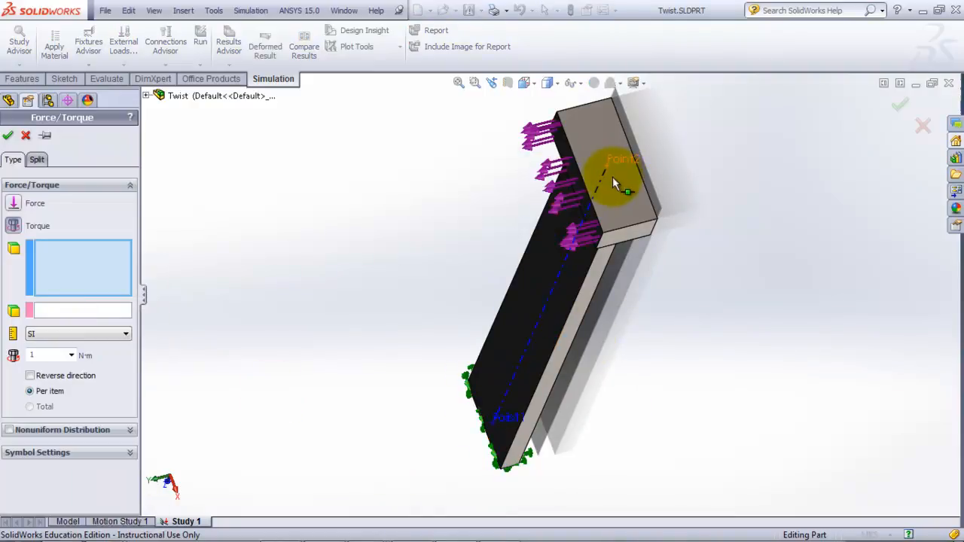
{"action": "left_click", "coordinate": [617, 200]}
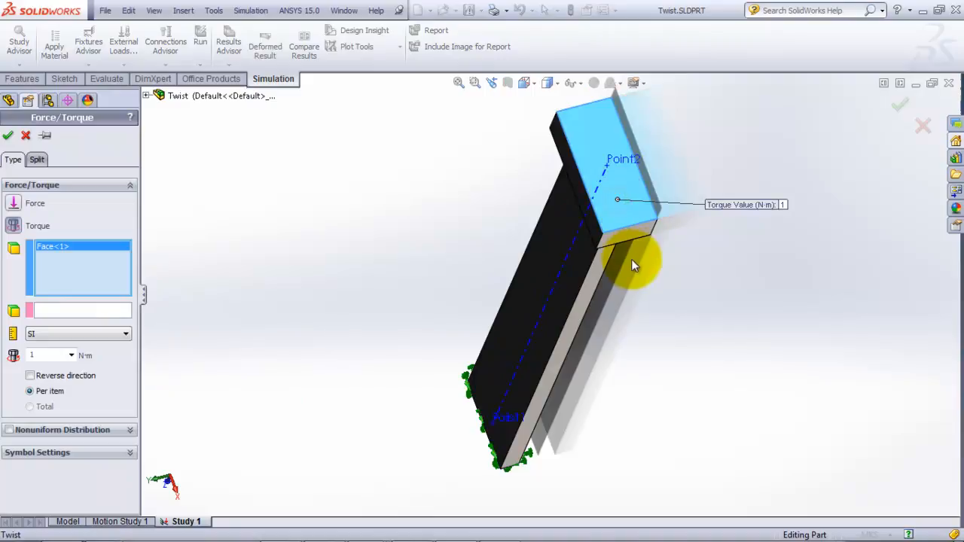
{"action": "left_click", "coordinate": [49, 314]}
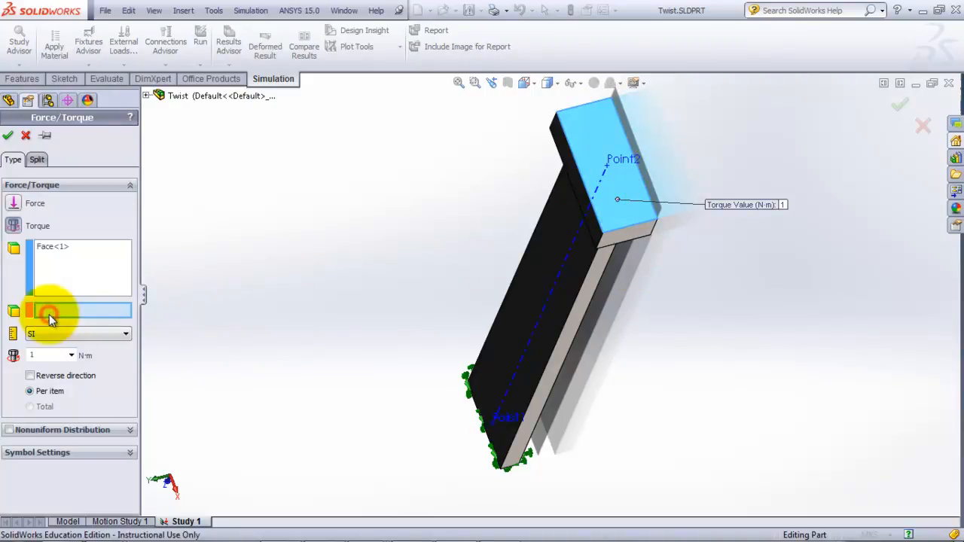
{"action": "left_click", "coordinate": [536, 320]}
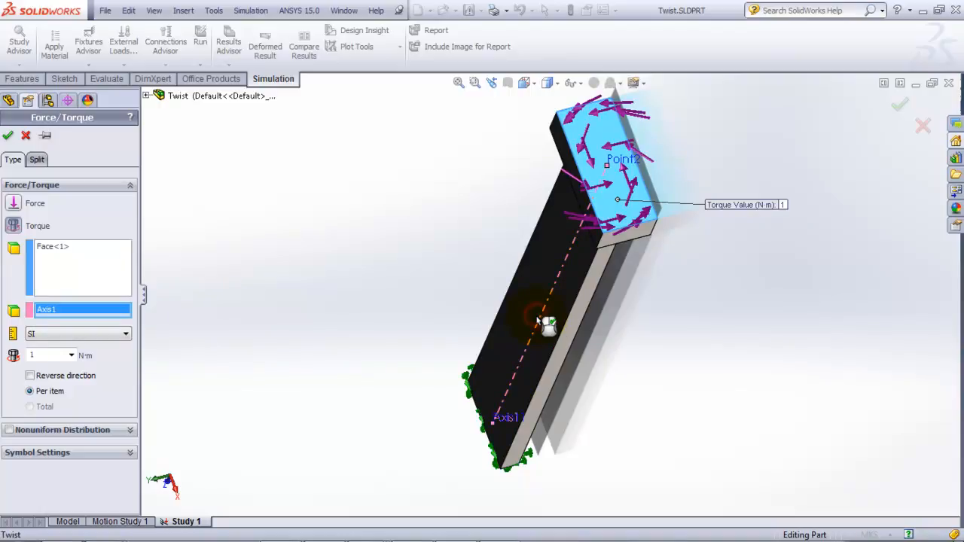
{"action": "left_click_drag", "start_coordinate": [40, 354], "coordinate": [21, 364]}
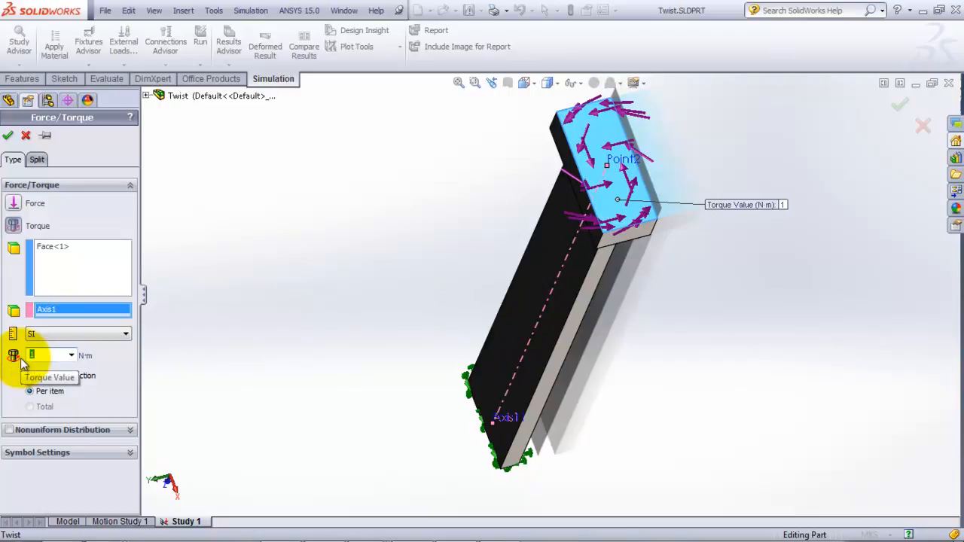
{"action": "type", "text": "1000"}
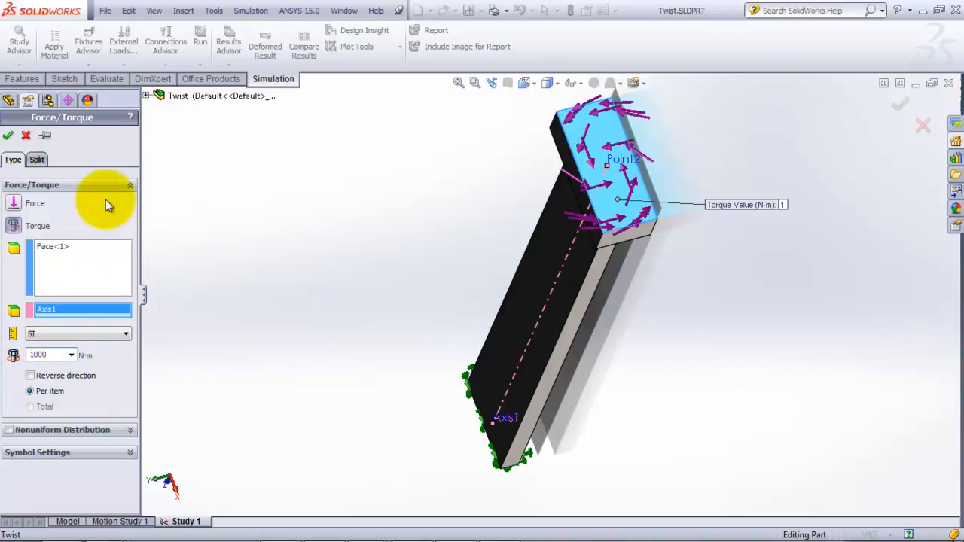
{"action": "left_click", "coordinate": [7, 135]}
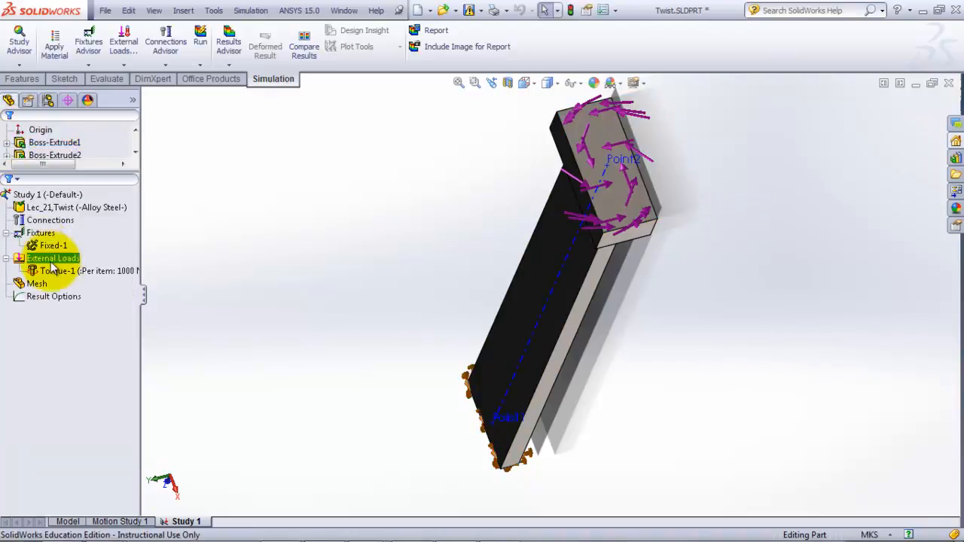
Step: Mesh the Twist part at the coarsest mesh density and view the whole meshed part
{"action": "left_click", "coordinate": [38, 283]}
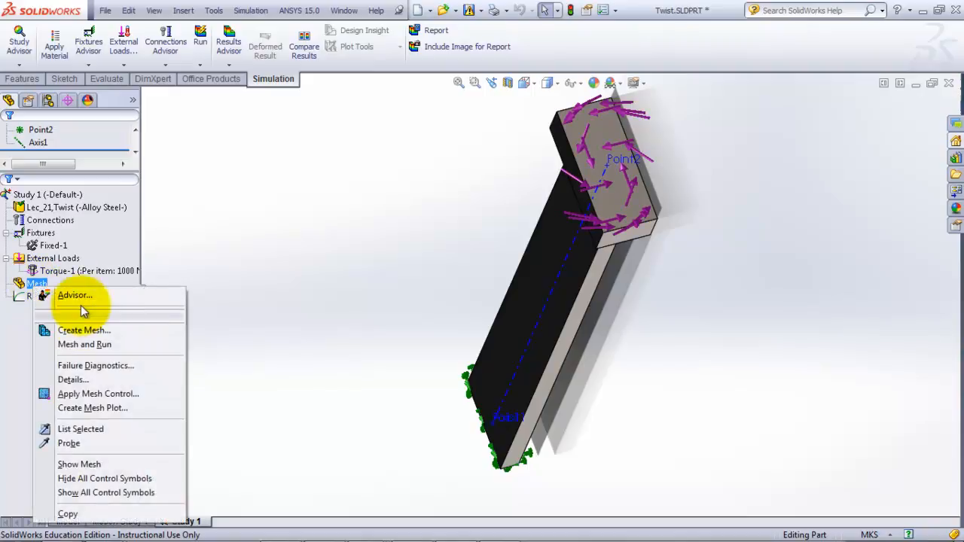
{"action": "left_click", "coordinate": [83, 329]}
{"action": "left_click_drag", "start_coordinate": [77, 173], "coordinate": [13, 169]}
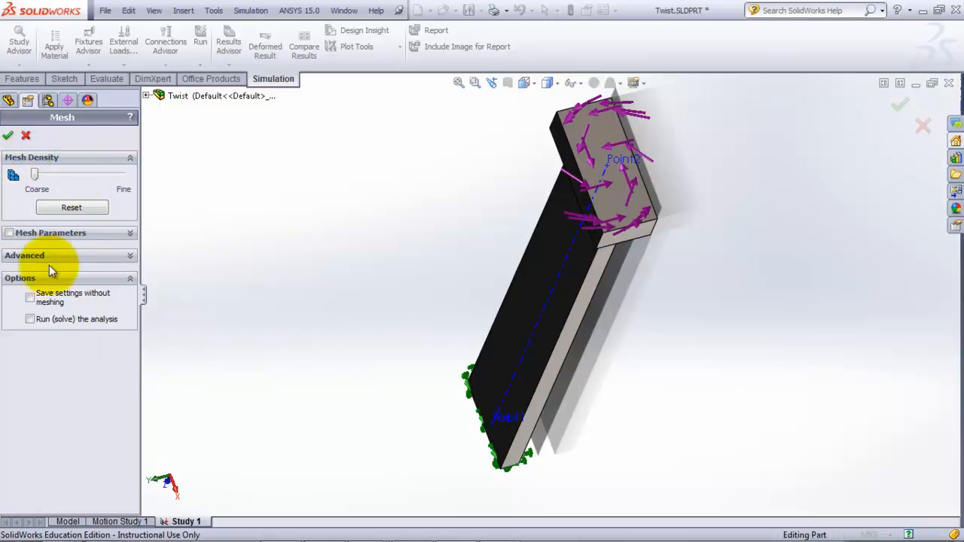
{"action": "left_click", "coordinate": [7, 136]}
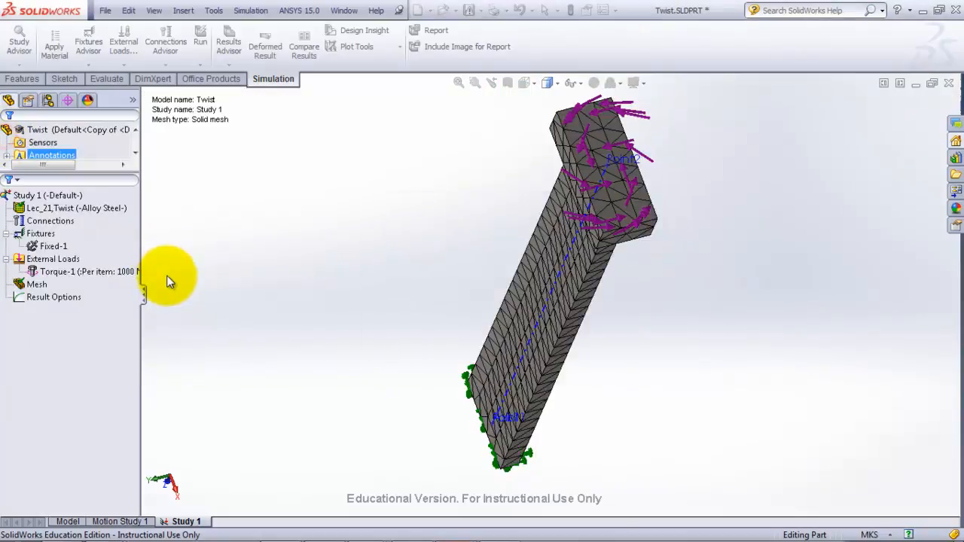
{"action": "middle_click_drag", "start_coordinate": [618, 360], "coordinate": [651, 225]}
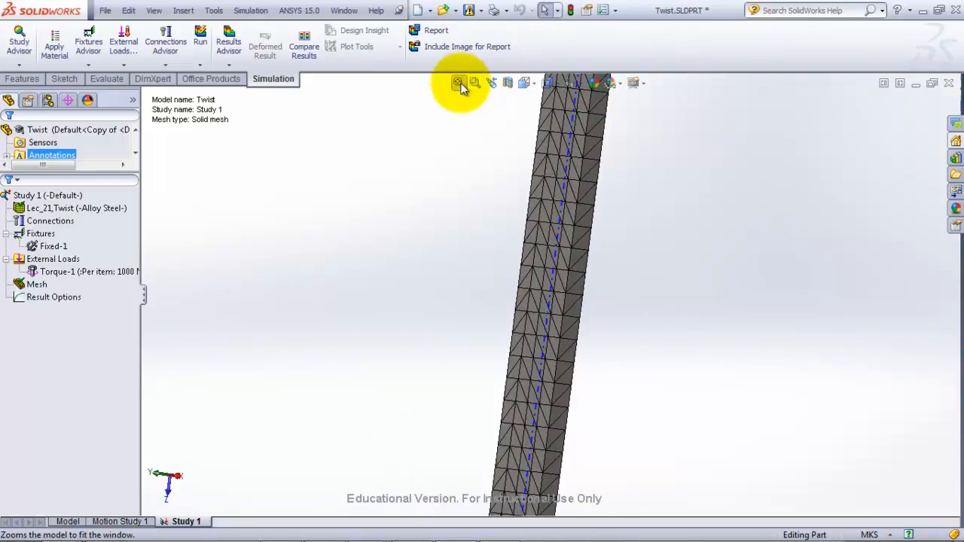
{"action": "left_click", "coordinate": [459, 83]}
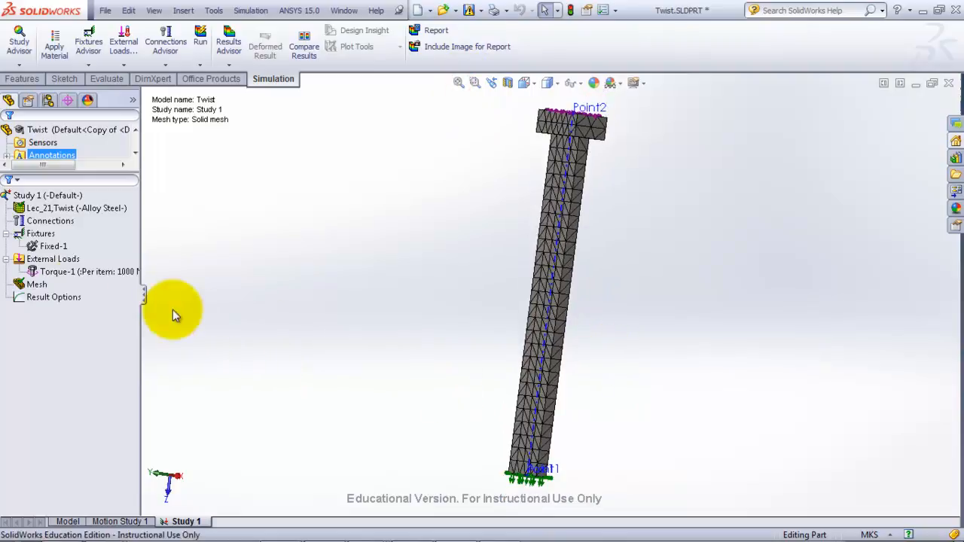
Step: Run Study 1 and display the Displacement1 result plot
{"action": "left_click", "coordinate": [200, 38]}
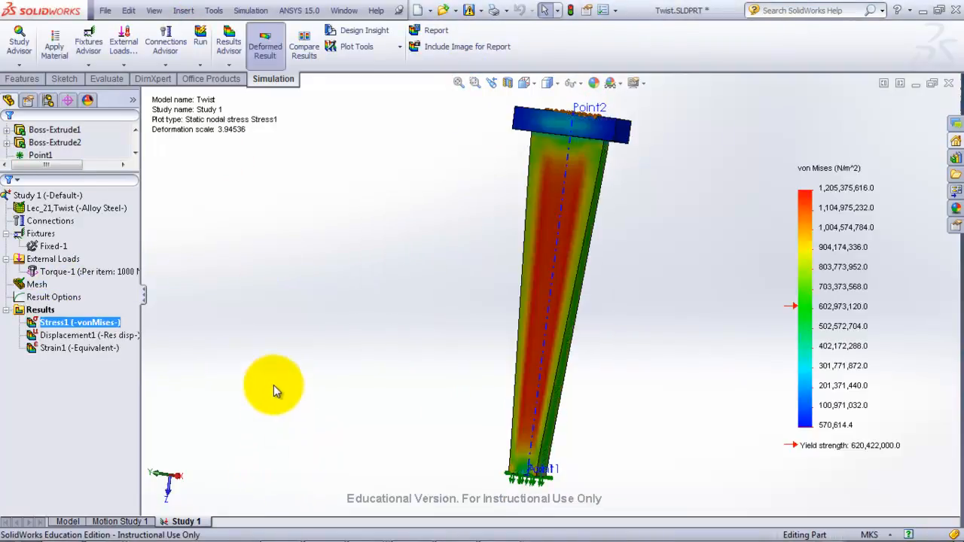
{"action": "double_click", "coordinate": [62, 335]}
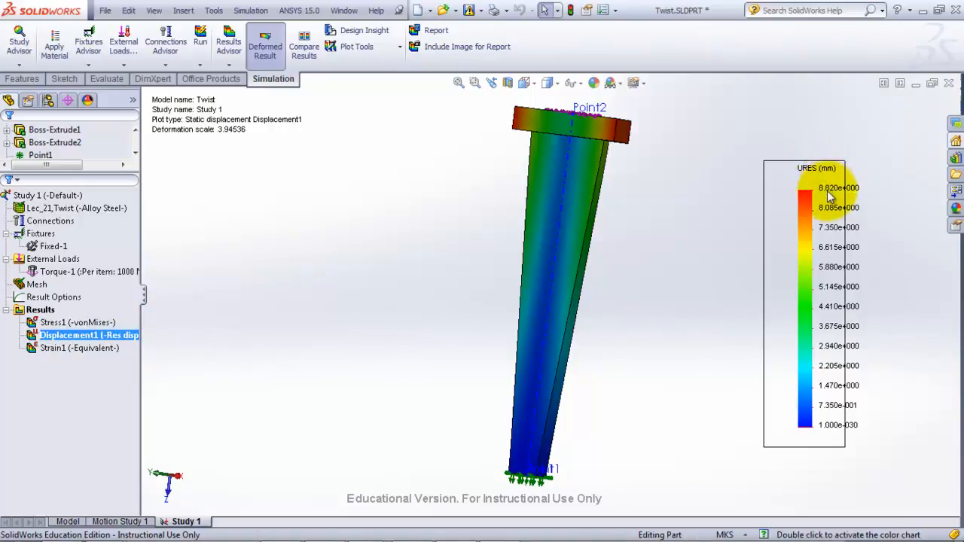
{"action": "middle_click_drag", "start_coordinate": [618, 275], "coordinate": [580, 284]}
Step: Set the deformed shape of the Displacement1 plot to true scale
{"action": "right_click", "coordinate": [47, 335]}
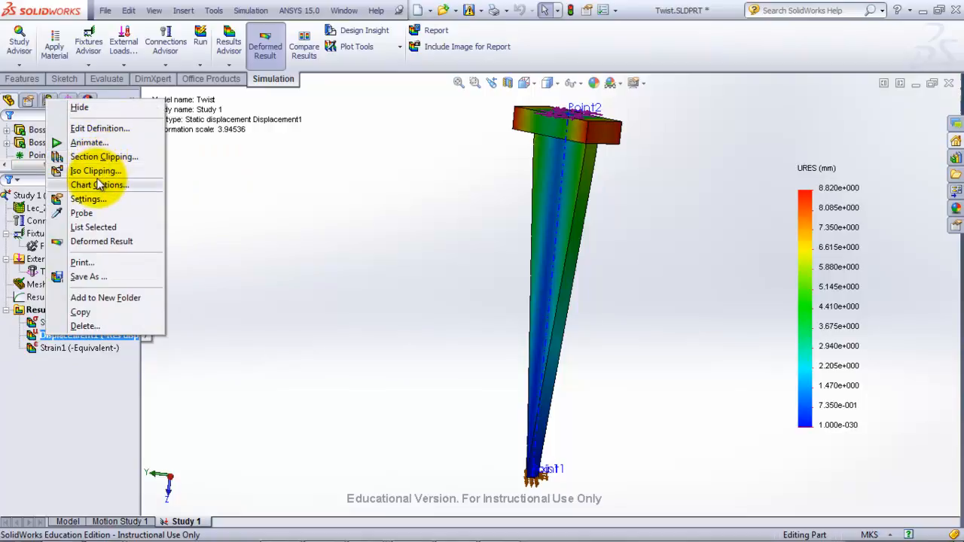
{"action": "left_click", "coordinate": [97, 131]}
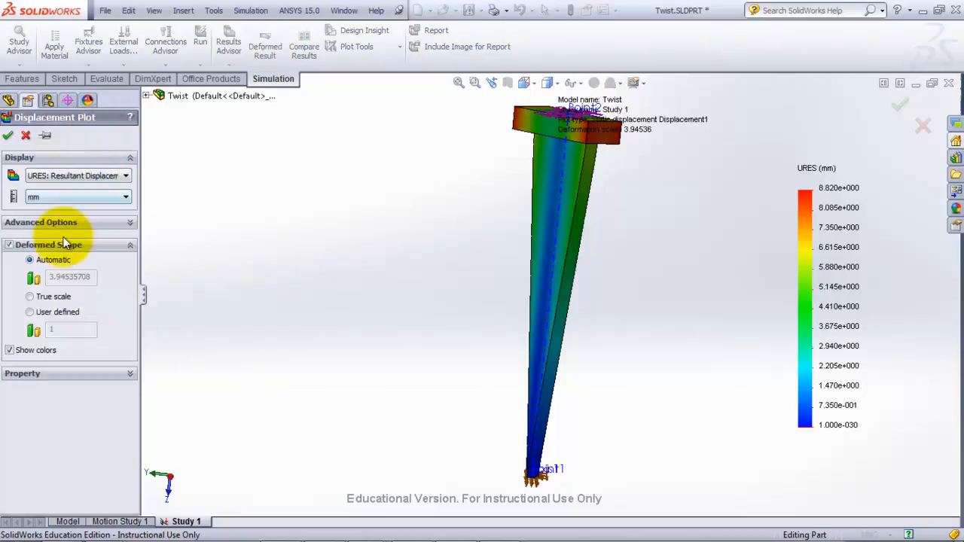
{"action": "left_click", "coordinate": [41, 298]}
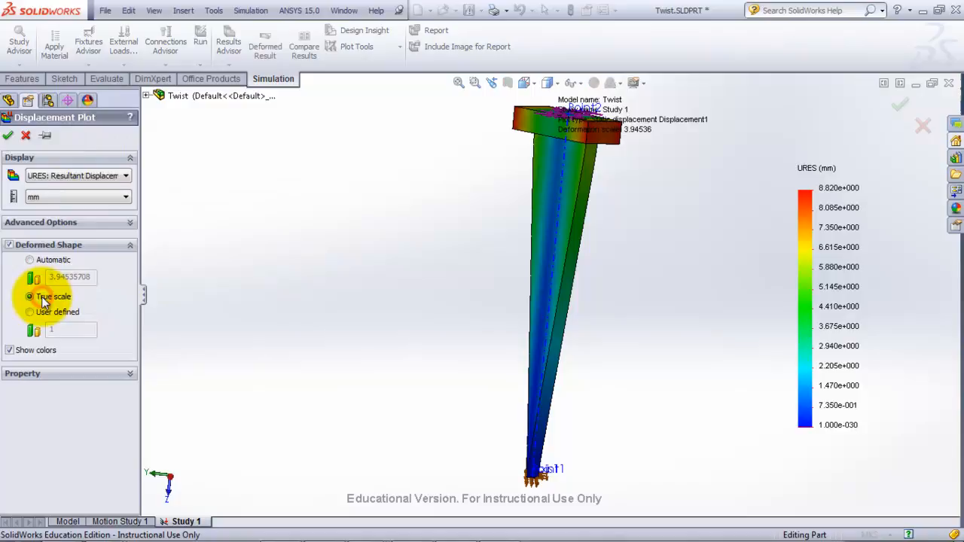
{"action": "left_click", "coordinate": [8, 135]}
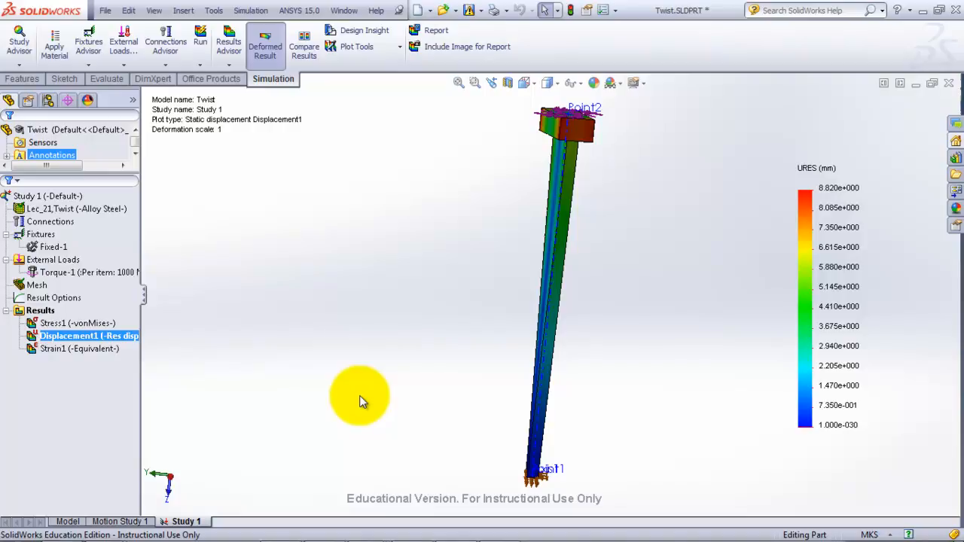
Step: Remesh the part with custom mesh parameters, using a standard mesh with a 0.005 m global element size
{"action": "right_click", "coordinate": [36, 285]}
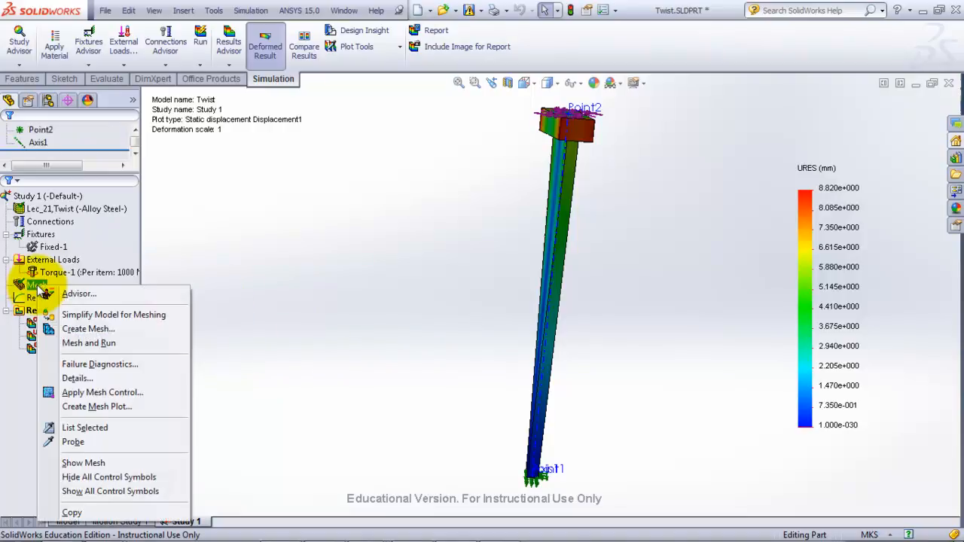
{"action": "left_click", "coordinate": [99, 329]}
{"action": "left_click", "coordinate": [508, 308]}
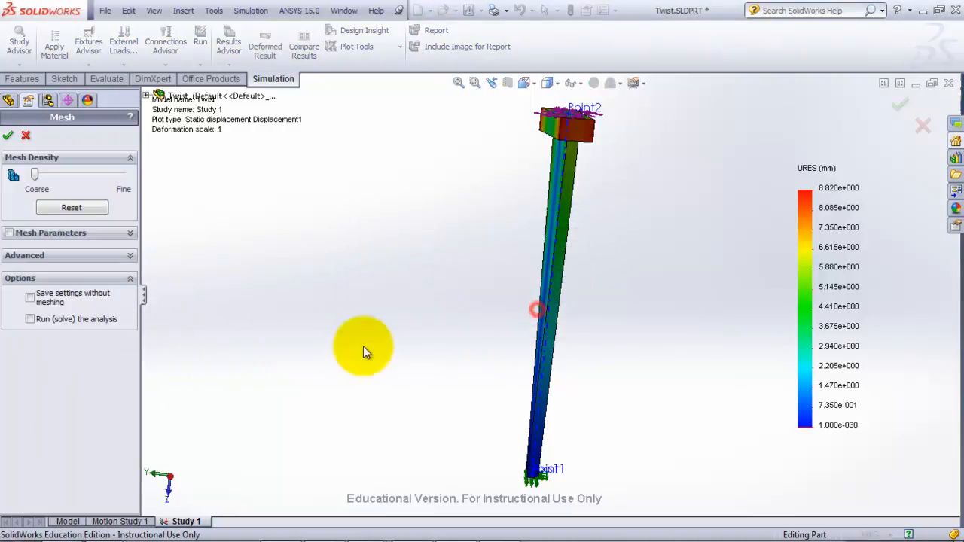
{"action": "left_click", "coordinate": [10, 235]}
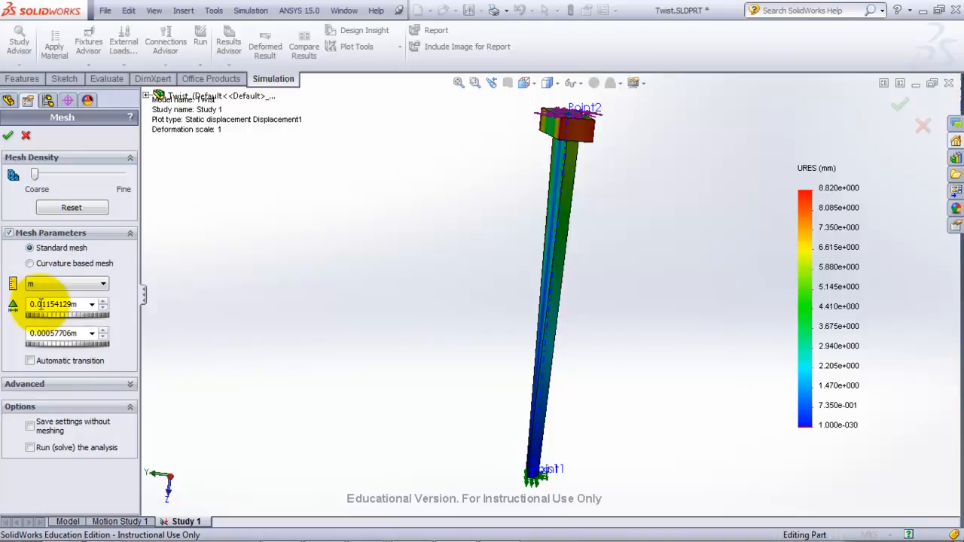
{"action": "double_click", "coordinate": [41, 303]}
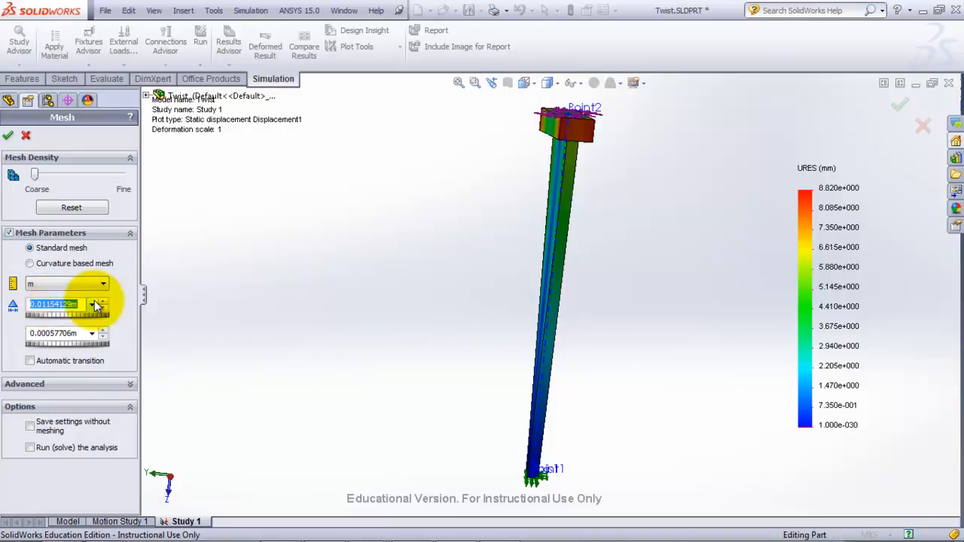
{"action": "left_click", "coordinate": [39, 304]}
{"action": "type", "text": "0"}
{"action": "key", "text": "Delete"}
{"action": "key", "text": "Delete"}
{"action": "type", "text": "5"}
{"action": "key", "text": "Delete"}
{"action": "key", "text": "Delete"}
{"action": "key", "text": "Delete"}
{"action": "key", "text": "Delete"}
{"action": "key", "text": "Delete"}
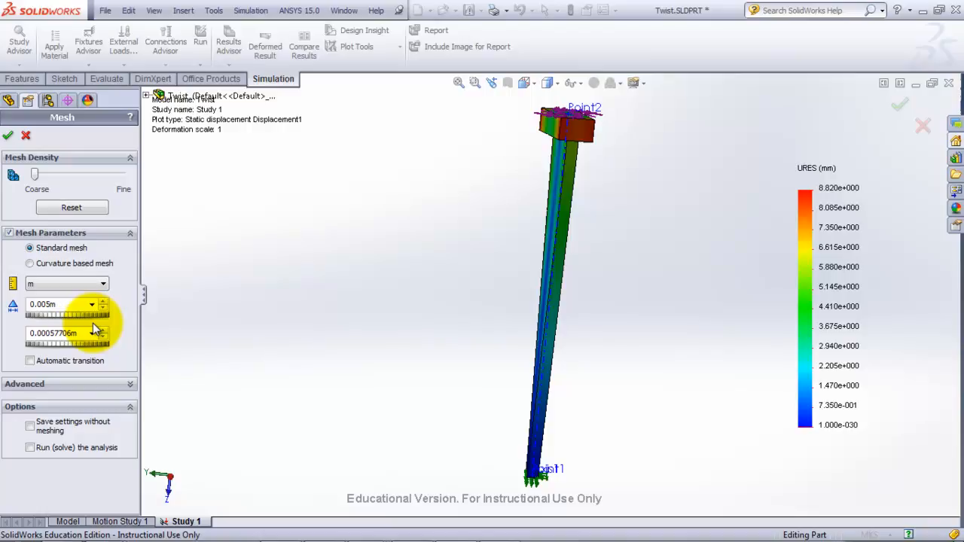
{"action": "key", "text": "Return"}
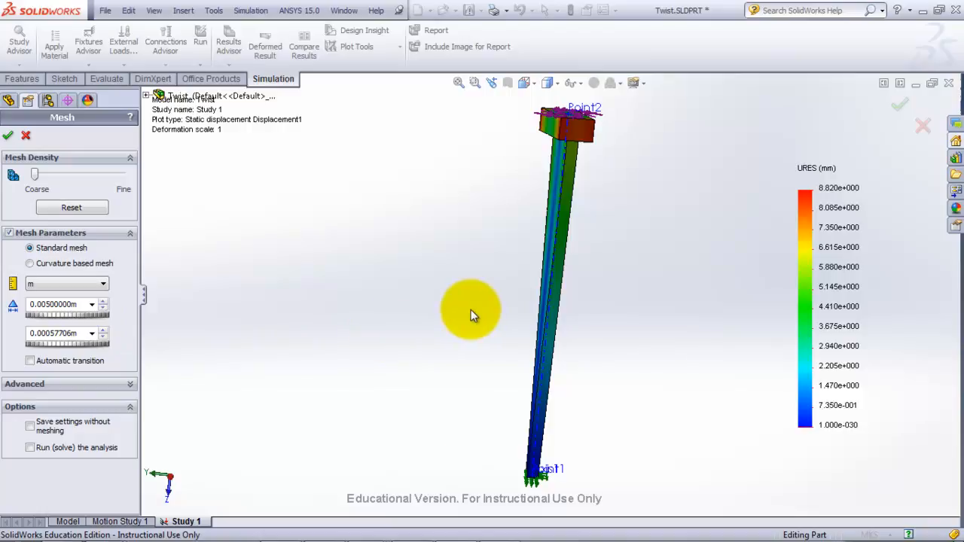
{"action": "left_click", "coordinate": [8, 136]}
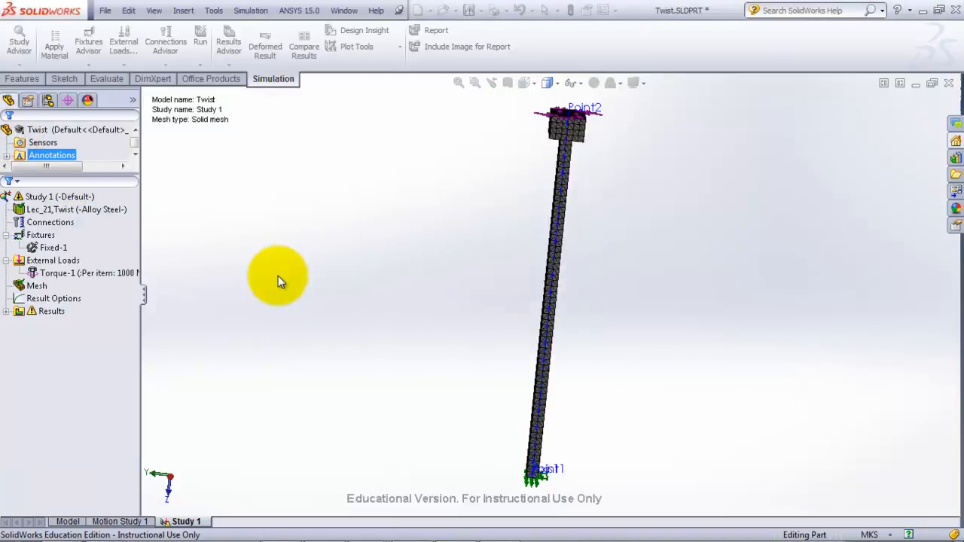
Step: Run the study on the 0.005 m mesh and display the resultant displacement plot
{"action": "left_click", "coordinate": [199, 45]}
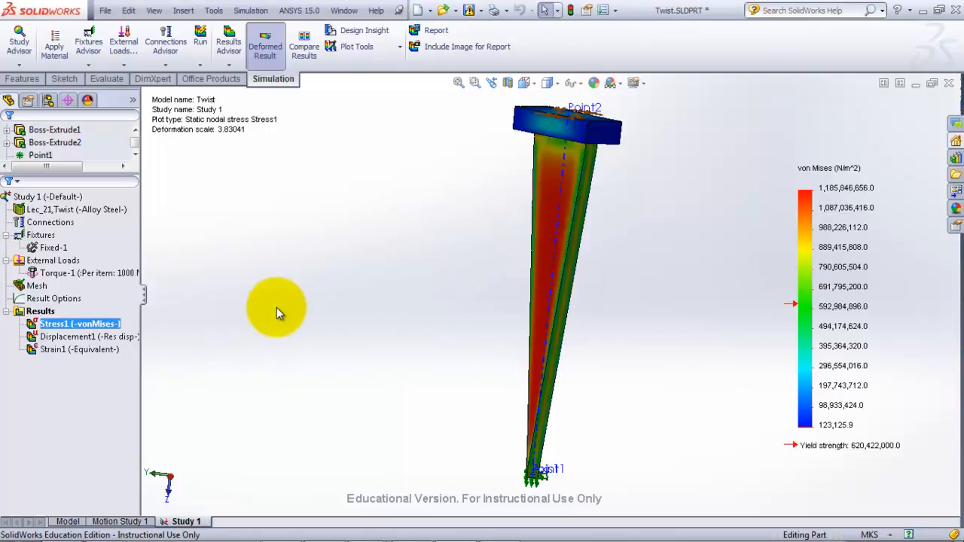
{"action": "double_click", "coordinate": [104, 339]}
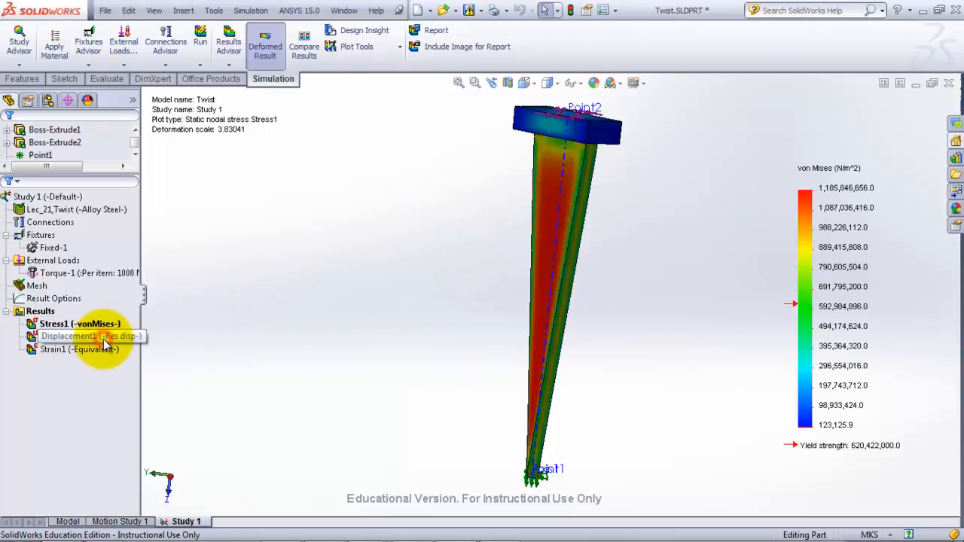
{"action": "right_click", "coordinate": [103, 338]}
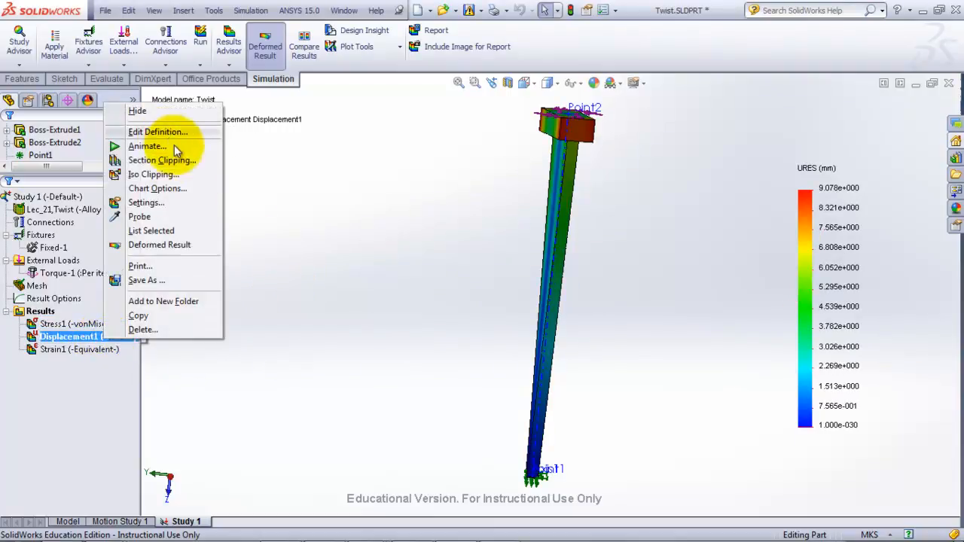
{"action": "left_click", "coordinate": [361, 293]}
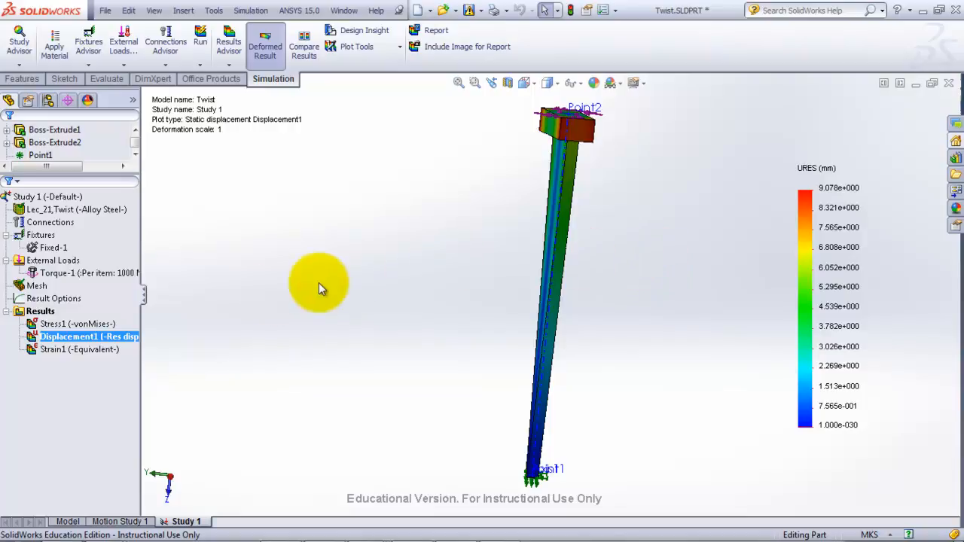
Step: Remesh the part with a standard mesh and a global element size of 0.0033 m
{"action": "right_click", "coordinate": [37, 287]}
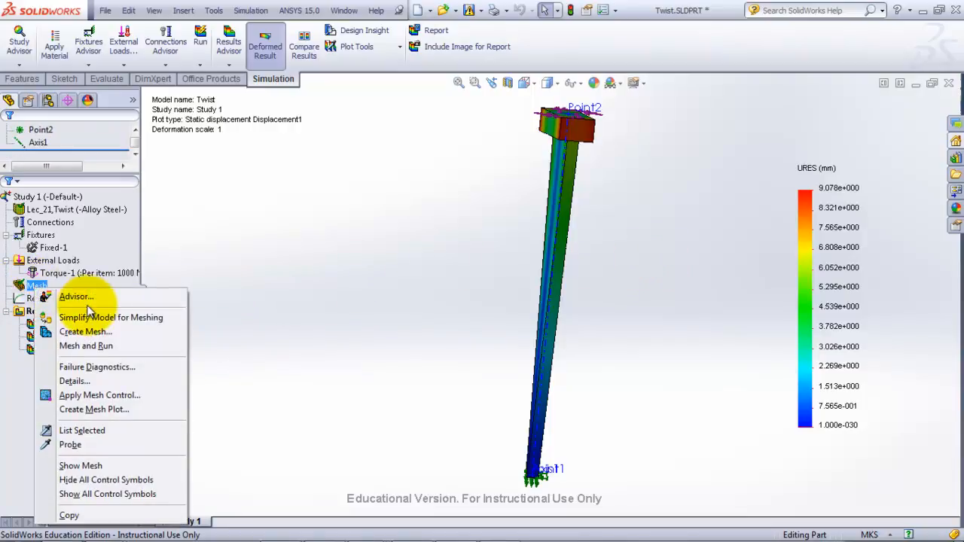
{"action": "left_click", "coordinate": [91, 331]}
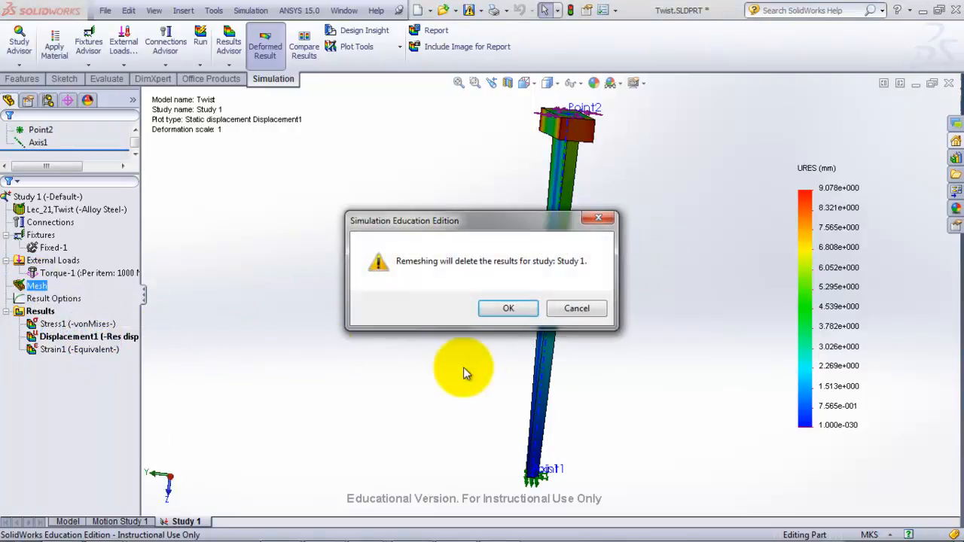
{"action": "left_click", "coordinate": [510, 306]}
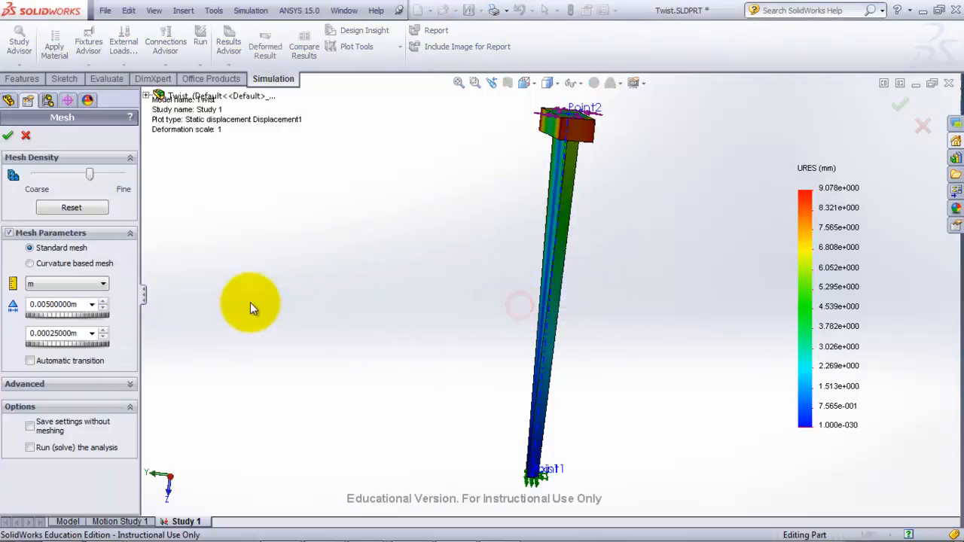
{"action": "left_click", "coordinate": [46, 305]}
{"action": "key", "text": "BackSpace"}
{"action": "type", "text": "33"}
{"action": "key", "text": "Left"}
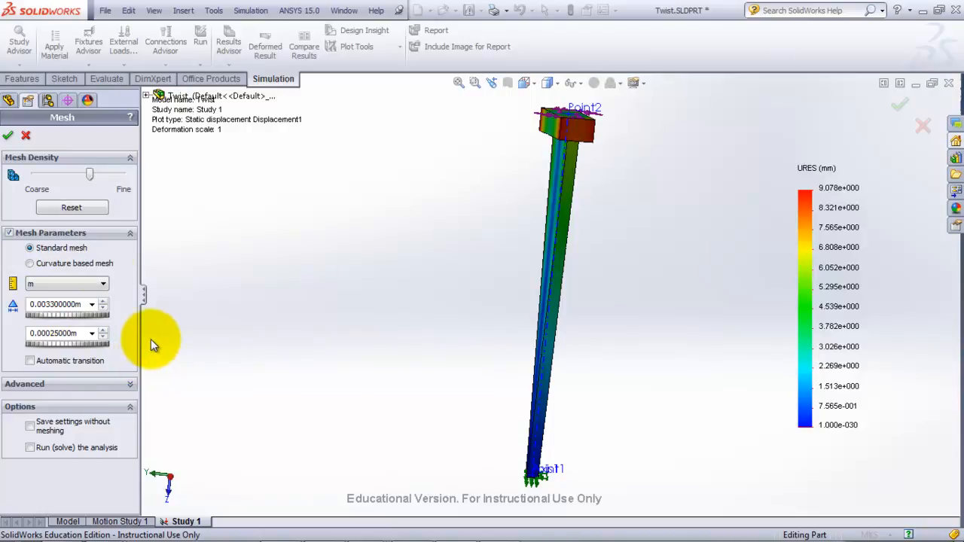
{"action": "left_click", "coordinate": [8, 136]}
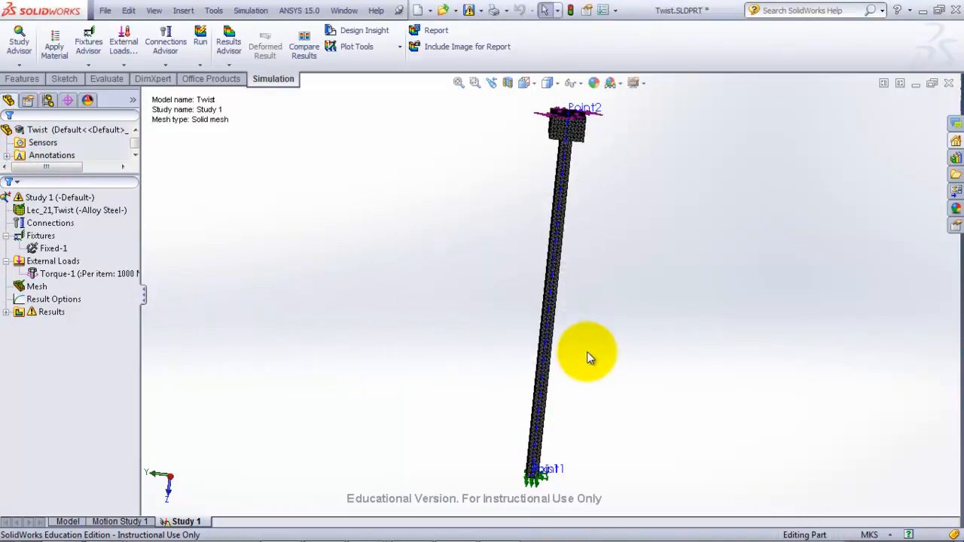
Step: Check the elements across the bar's thickness, then run the study on the 0.0033 m mesh and display the displacement plot
{"action": "scroll", "coordinate": [585, 345], "scroll_direction": "up", "scroll_amount": 2}
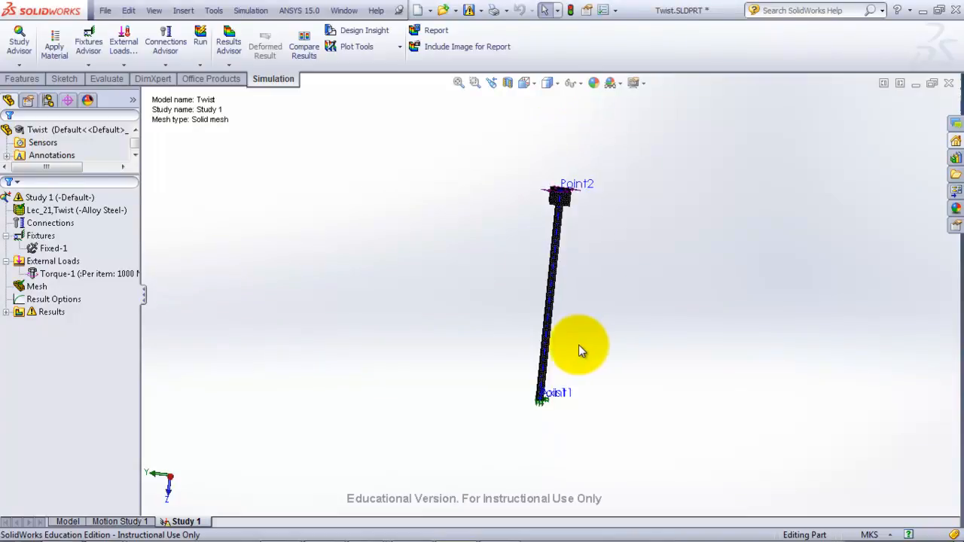
{"action": "scroll", "coordinate": [527, 323], "scroll_direction": "down", "scroll_amount": 5}
{"action": "scroll", "coordinate": [525, 324], "scroll_direction": "down", "scroll_amount": 6}
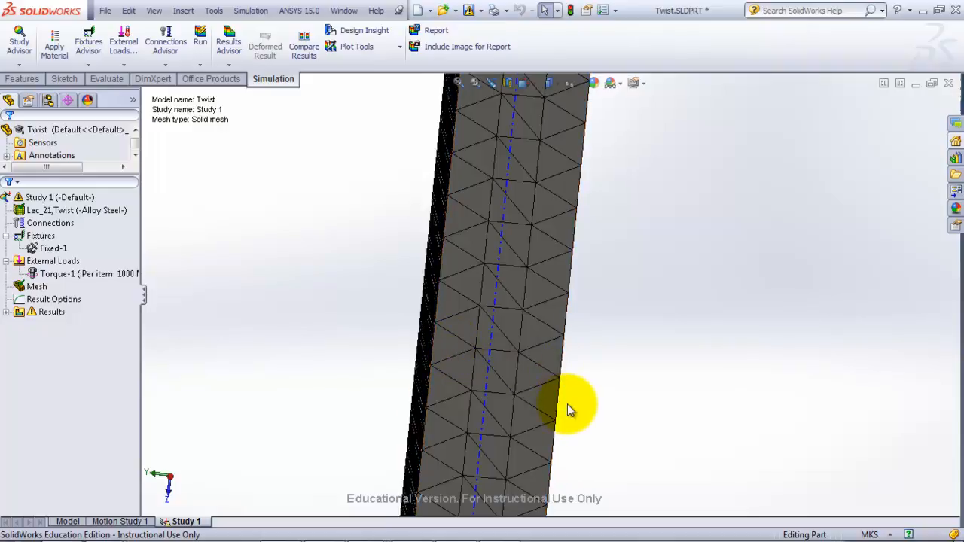
{"action": "scroll", "coordinate": [570, 386], "scroll_direction": "up", "scroll_amount": 9}
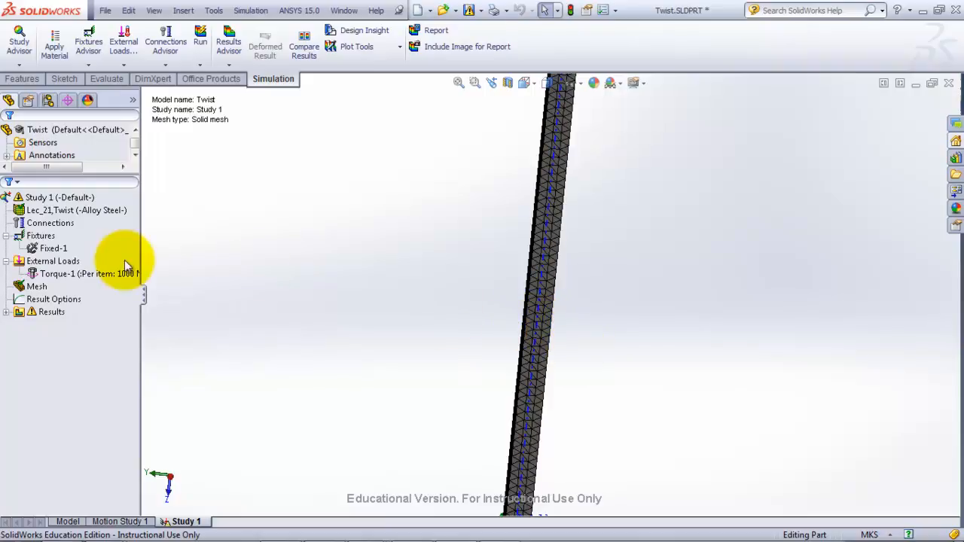
{"action": "left_click", "coordinate": [200, 39]}
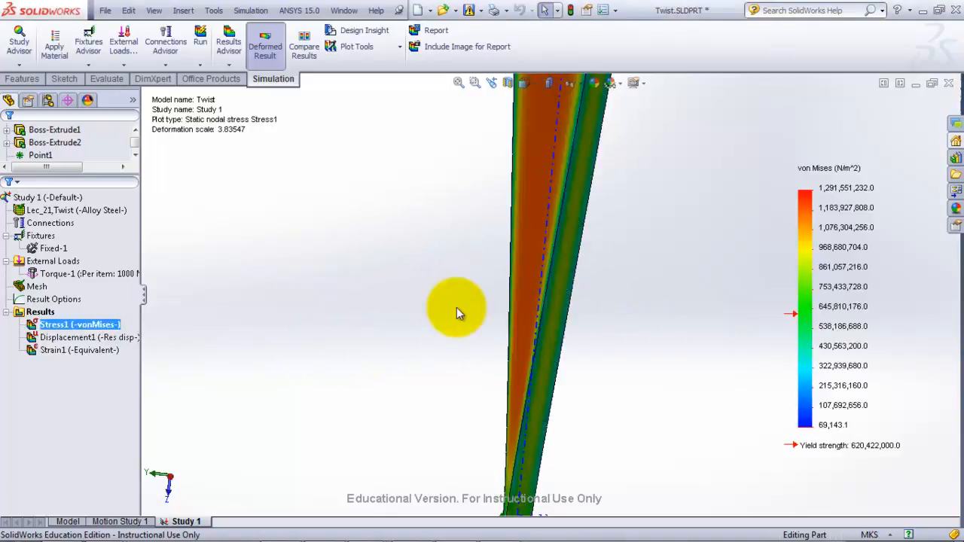
{"action": "double_click", "coordinate": [81, 337]}
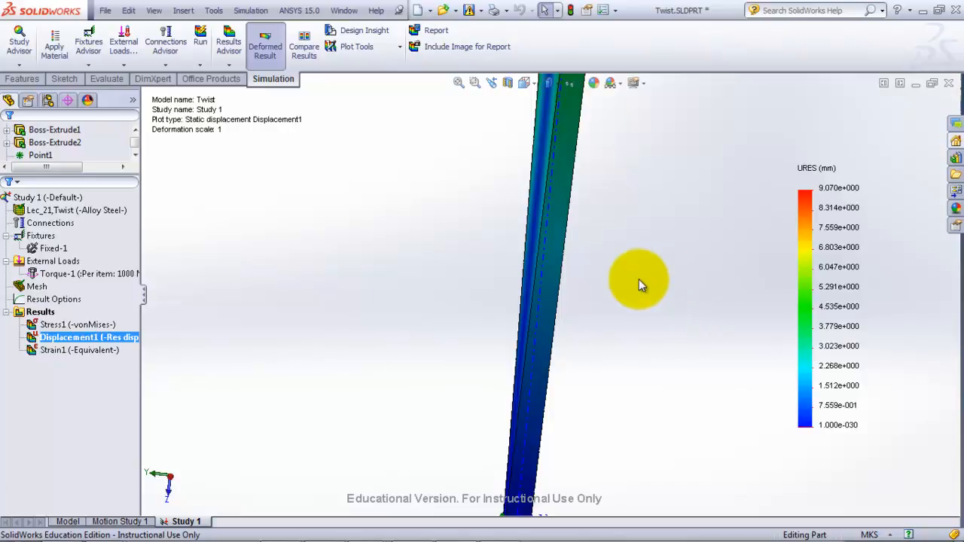
Step: Remesh the part with a standard mesh and a global element size of 0.0025 m
{"action": "right_click", "coordinate": [36, 286]}
{"action": "left_click", "coordinate": [84, 327]}
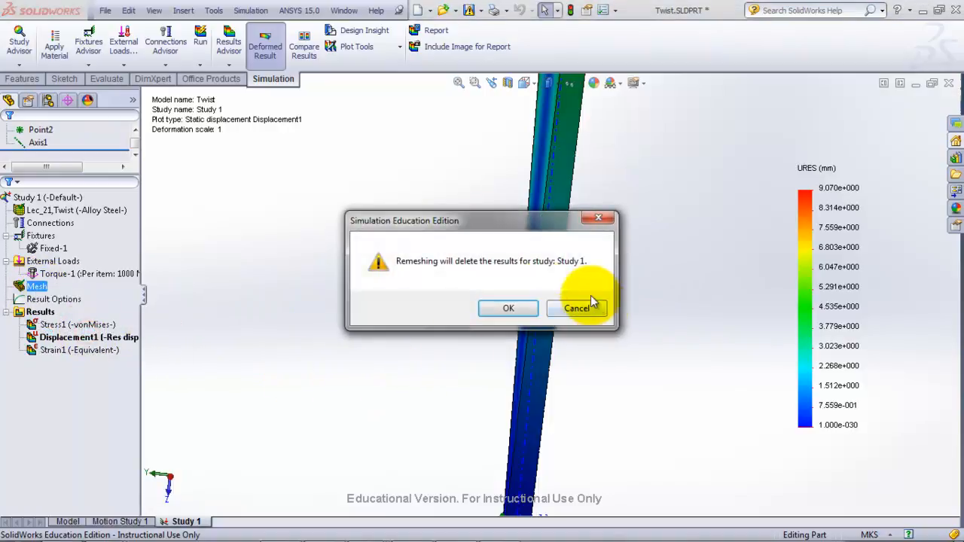
{"action": "left_click", "coordinate": [509, 308]}
{"action": "double_click", "coordinate": [49, 307]}
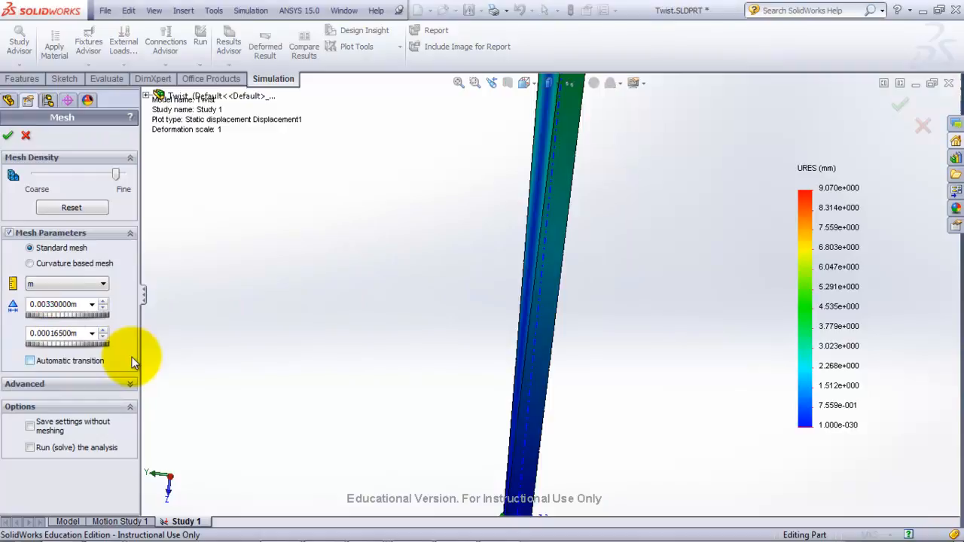
{"action": "type", "text": "25"}
{"action": "key", "text": "Delete"}
{"action": "key", "text": "Delete"}
{"action": "key", "text": "Delete"}
{"action": "key", "text": "Delete"}
{"action": "key", "text": "Delete"}
{"action": "key", "text": "Delete"}
{"action": "left_click", "coordinate": [7, 135]}
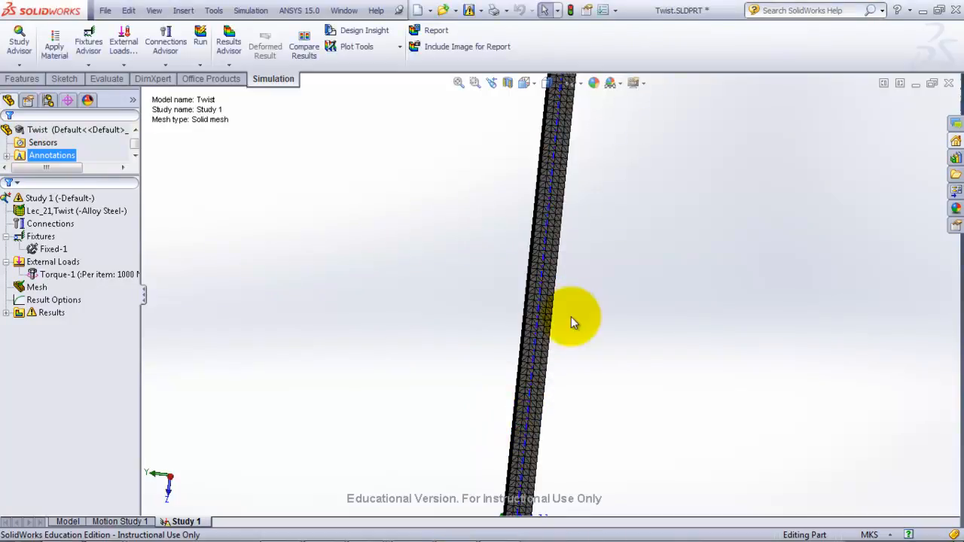
Step: Check the elements across the bar on the 0.0025 m mesh, then run the study and display the resultant displacement plot
{"action": "scroll", "coordinate": [566, 280], "scroll_direction": "down", "scroll_amount": 5}
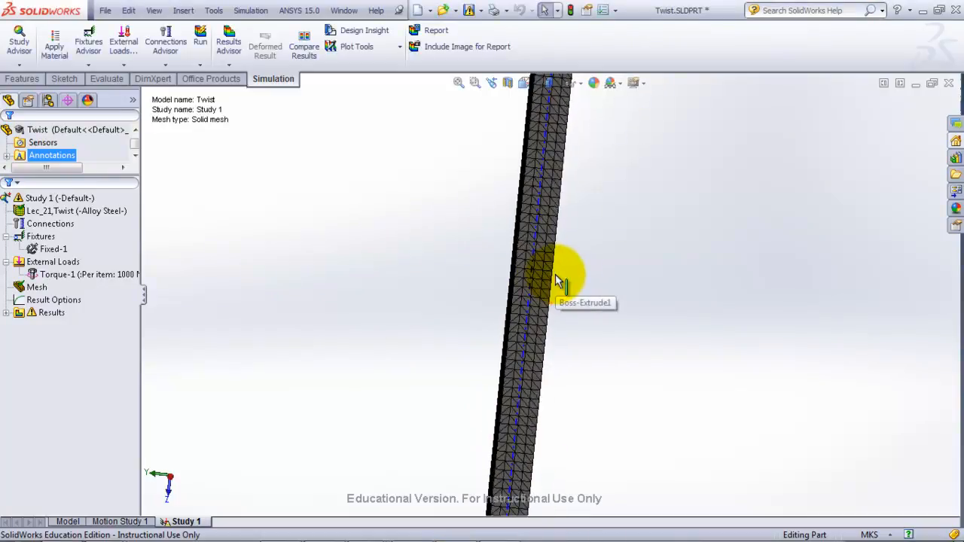
{"action": "scroll", "coordinate": [557, 281], "scroll_direction": "down", "scroll_amount": 1}
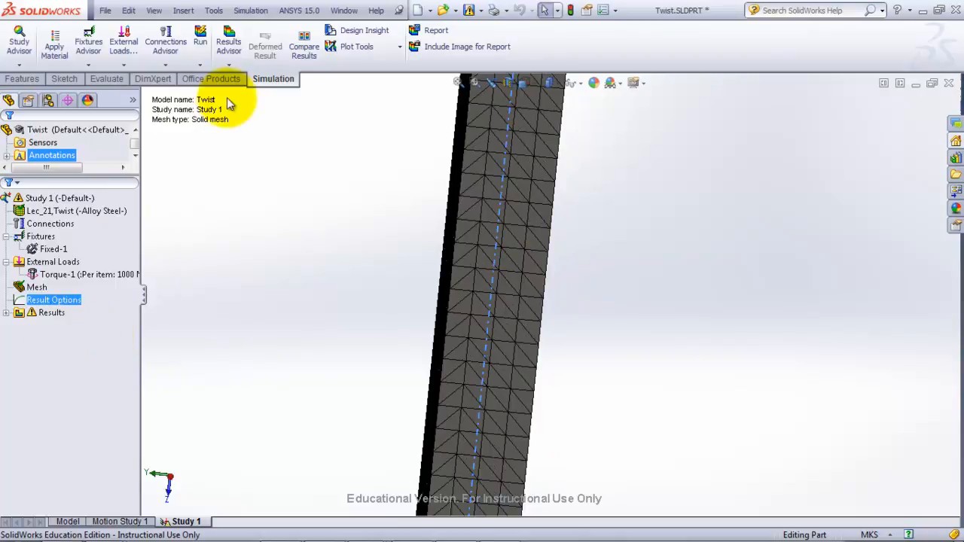
{"action": "left_click", "coordinate": [202, 43]}
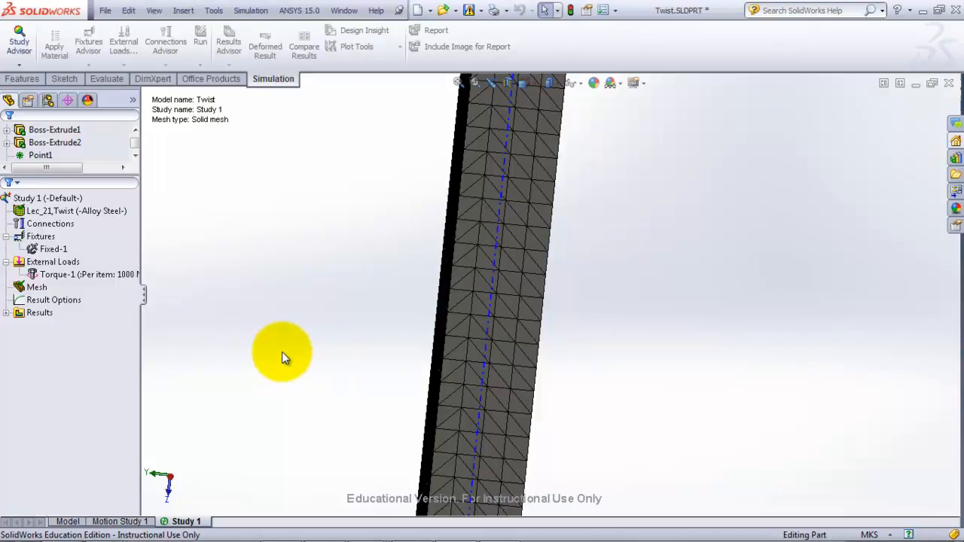
{"action": "double_click", "coordinate": [78, 339]}
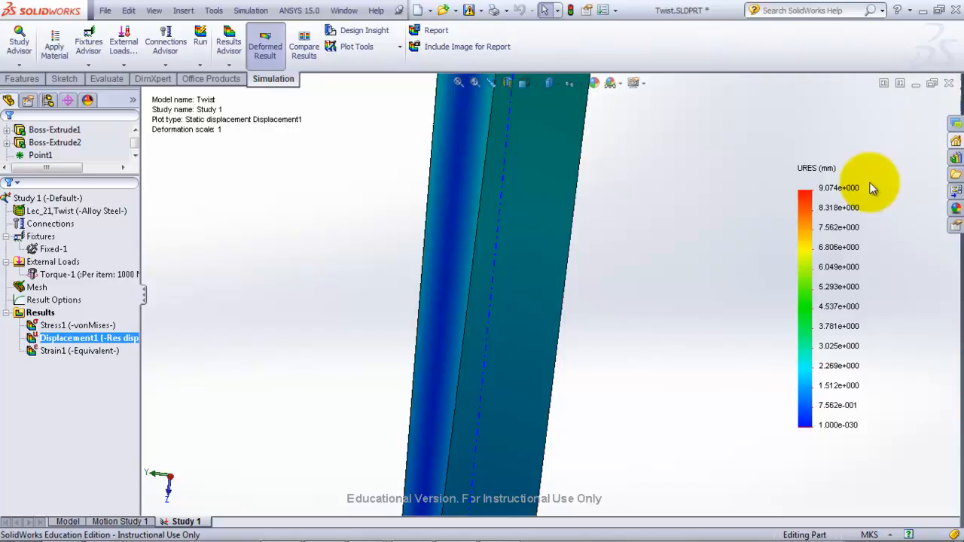
{"action": "left_click", "coordinate": [641, 241]}
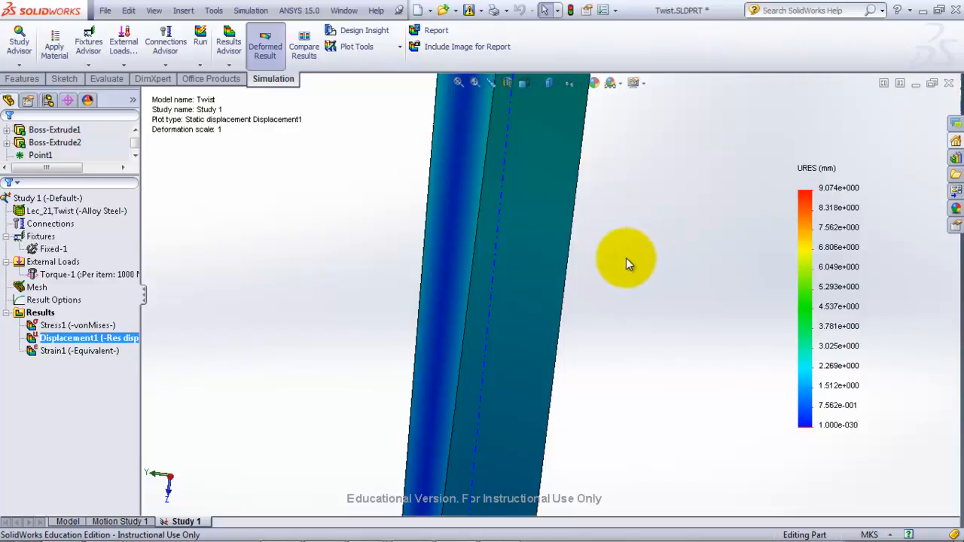
{"action": "scroll", "coordinate": [644, 300], "scroll_direction": "up", "scroll_amount": 10}
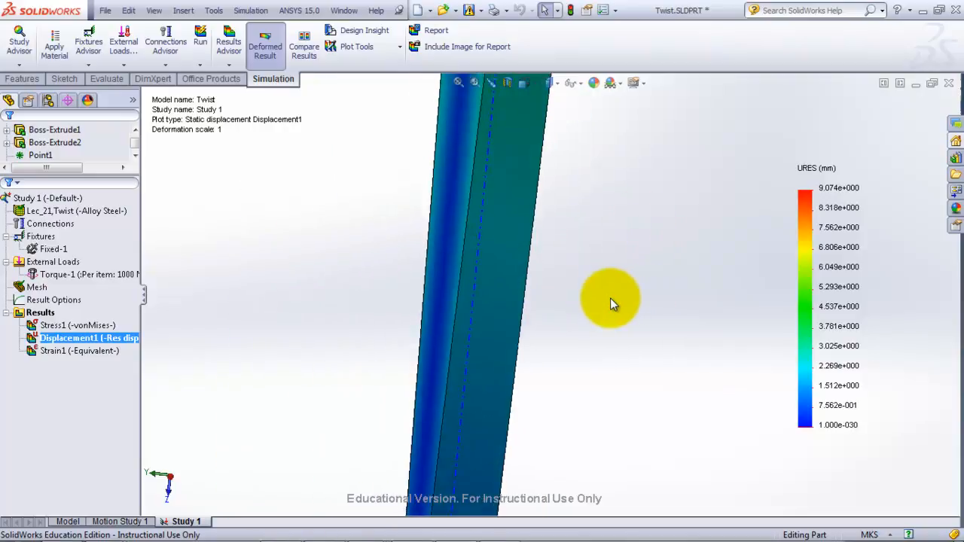
{"action": "scroll", "coordinate": [622, 214], "scroll_direction": "down", "scroll_amount": 3}
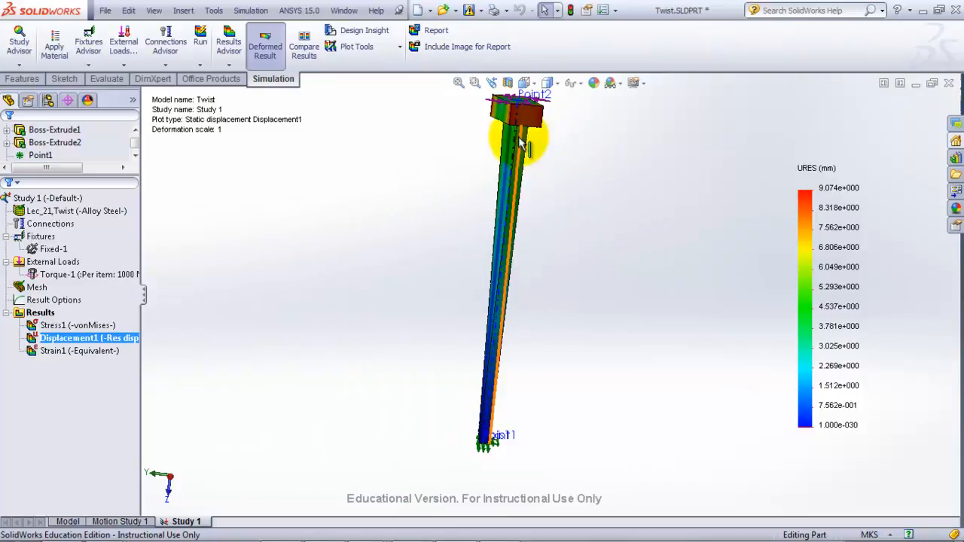
{"action": "scroll", "coordinate": [592, 249], "scroll_direction": "down", "scroll_amount": 2}
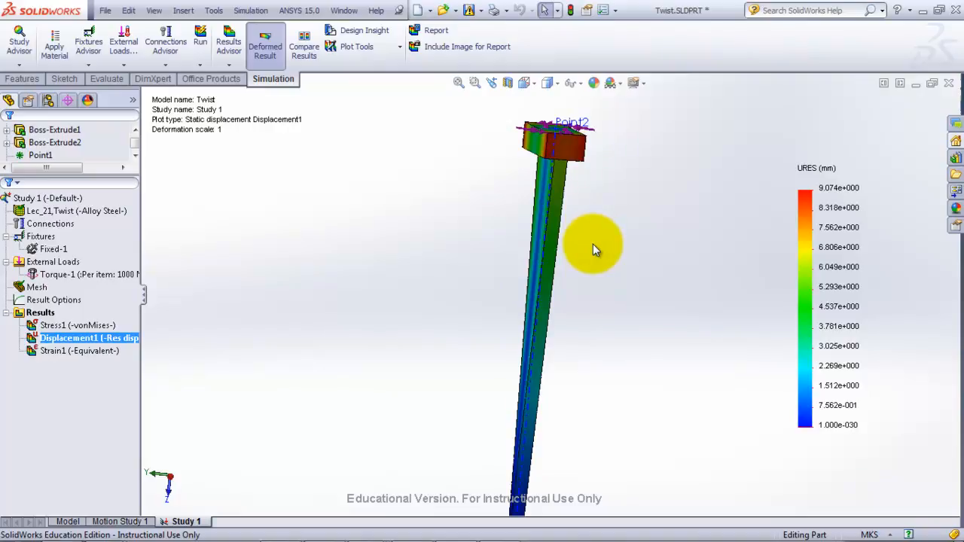
Step: Switch to the ANSYS Workbench project containing the Twist geometry
{"action": "key", "text": "alt+Tab"}
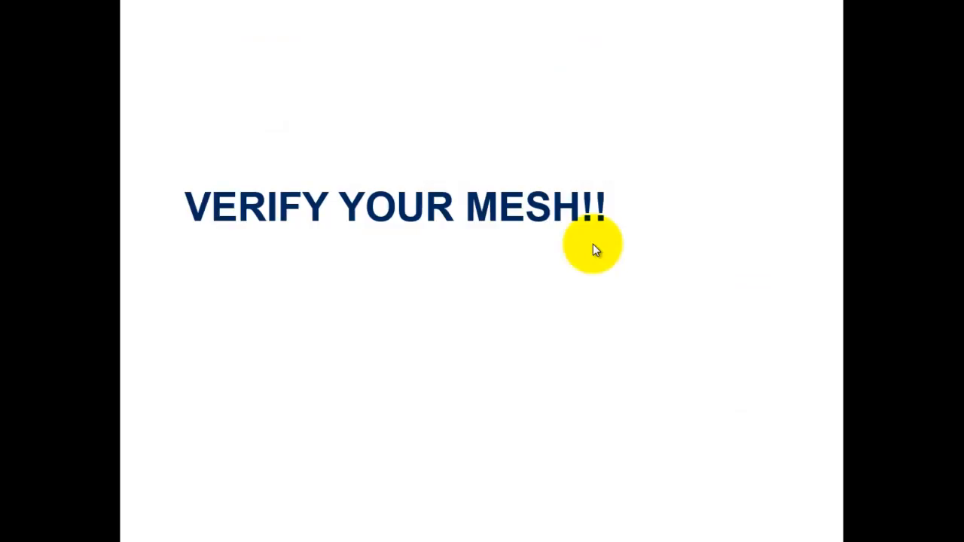
{"action": "key", "text": "alt+Tab"}
{"action": "key", "text": "alt+Tab"}
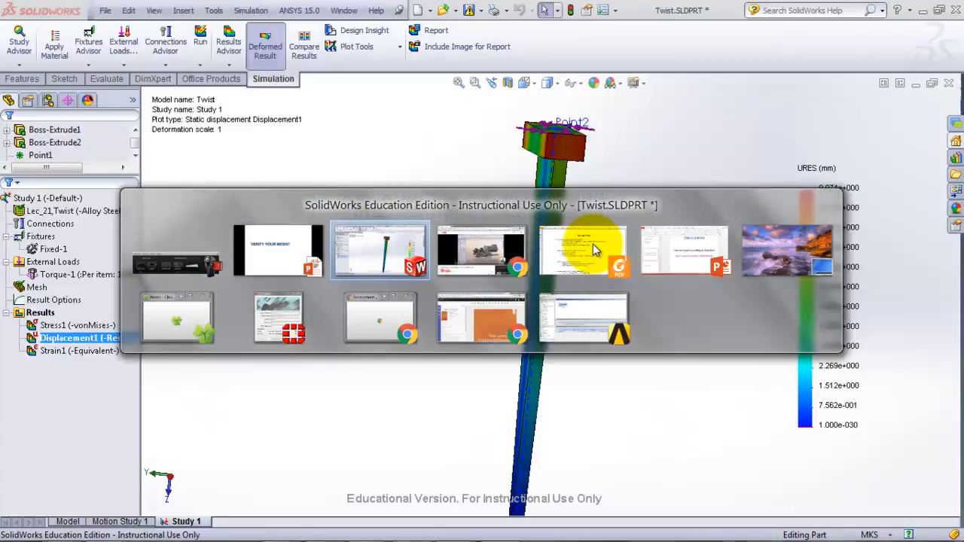
{"action": "key", "text": "alt+Tab"}
{"action": "key", "text": "alt+Tab"}
{"action": "key", "text": "alt+Tab"}
{"action": "key", "text": "alt+Tab"}
{"action": "key", "text": "alt+Tab"}
{"action": "key", "text": "alt+Tab"}
{"action": "key", "text": "alt+Tab"}
{"action": "key", "text": "alt+Tab"}
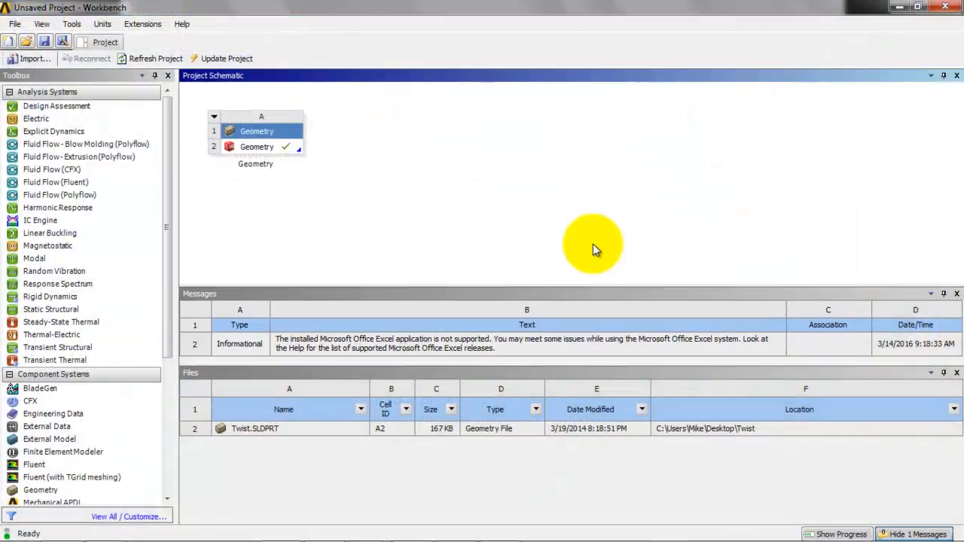
Step: Add a Static Structural system that uses the Twist geometry and open its model in ANSYS Mechanical
{"action": "left_click", "coordinate": [45, 322]}
{"action": "left_click_drag", "start_coordinate": [46, 308], "coordinate": [353, 211]}
{"action": "double_click", "coordinate": [394, 179]}
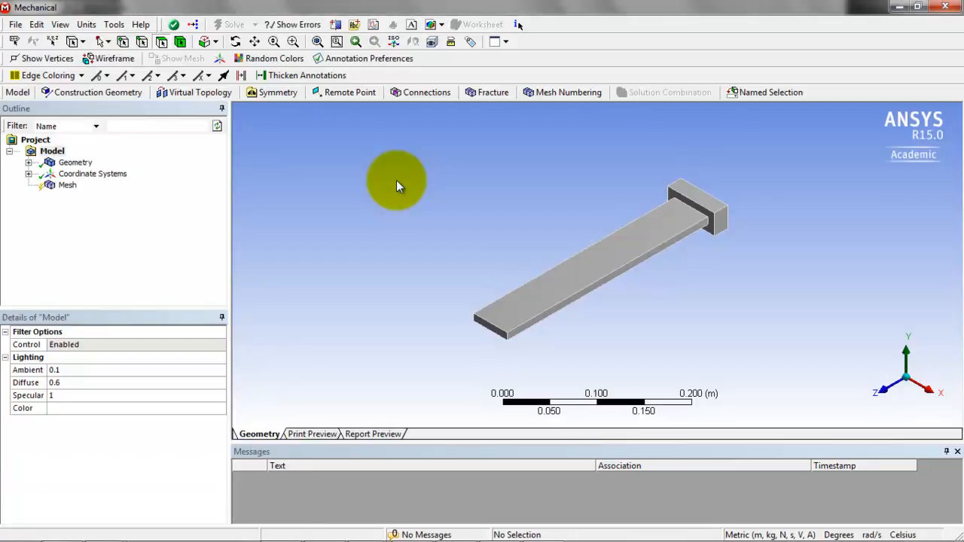
Step: Generate a mesh of the Twist body with the default sizing settings and inspect its elements along the bar
{"action": "left_click", "coordinate": [28, 163]}
{"action": "left_click", "coordinate": [86, 173]}
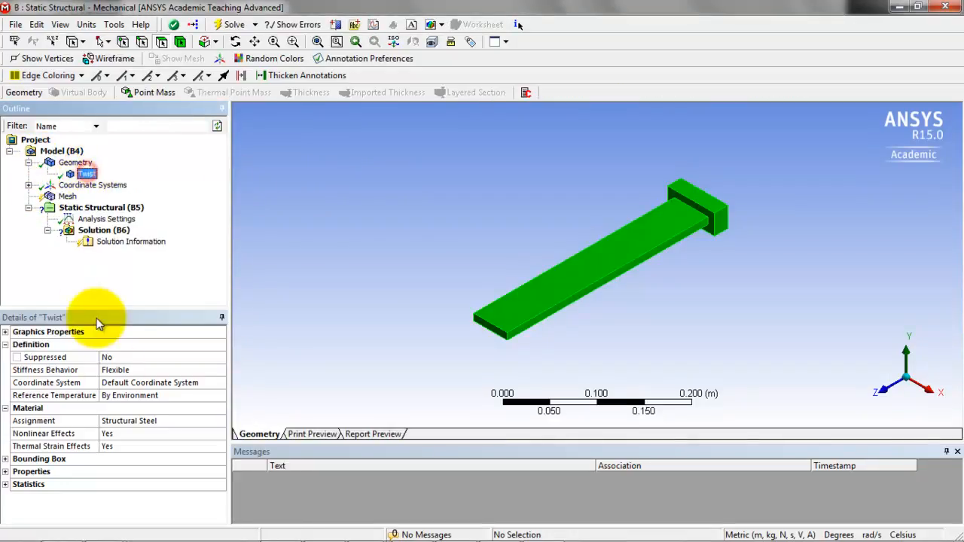
{"action": "left_click", "coordinate": [67, 196]}
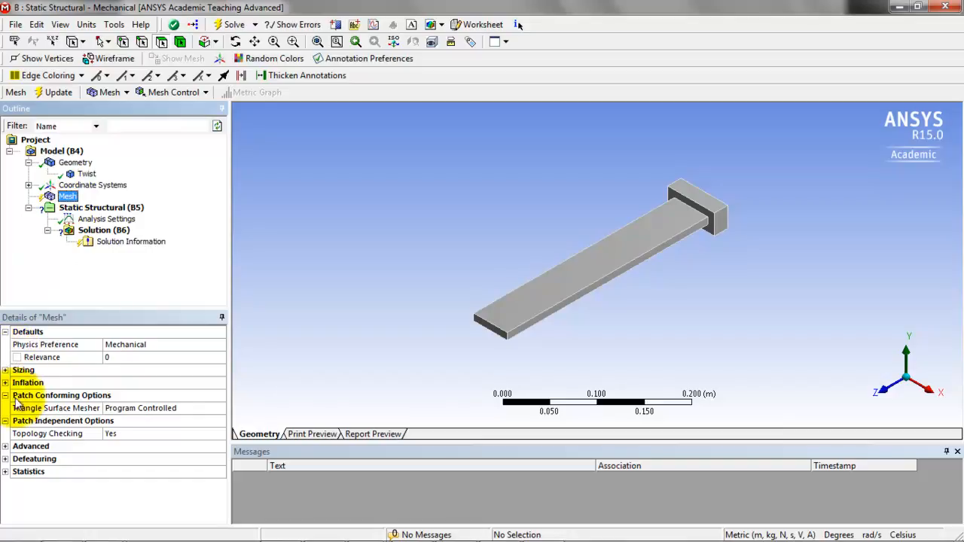
{"action": "left_click", "coordinate": [4, 369]}
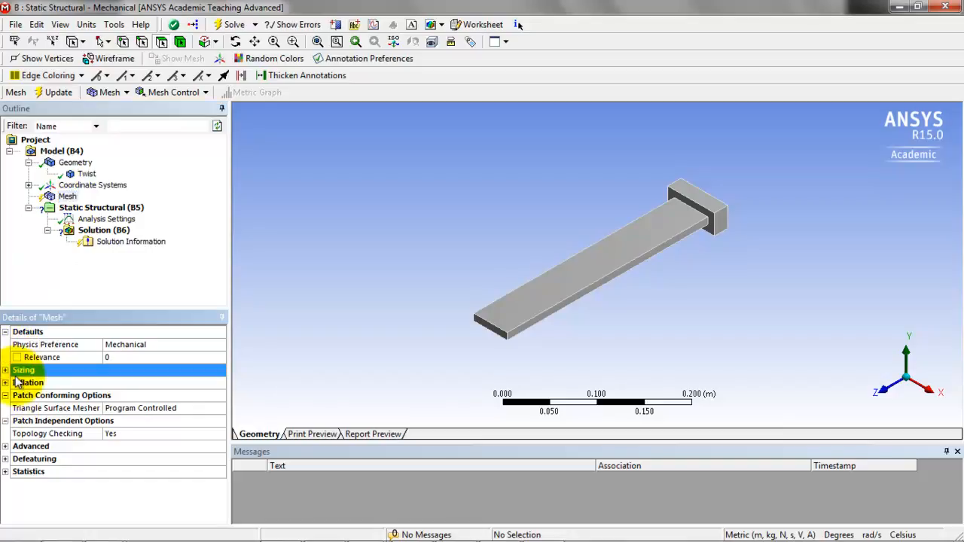
{"action": "left_click", "coordinate": [5, 370]}
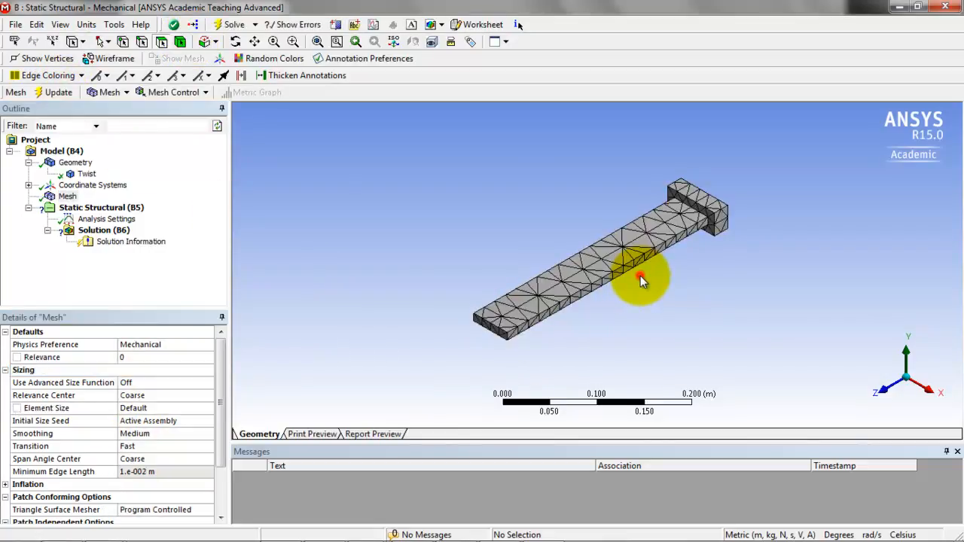
{"action": "scroll", "coordinate": [639, 281], "scroll_direction": "down", "scroll_amount": 1}
{"action": "scroll", "coordinate": [639, 281], "scroll_direction": "up", "scroll_amount": 4}
{"action": "scroll", "coordinate": [640, 276], "scroll_direction": "up", "scroll_amount": 1}
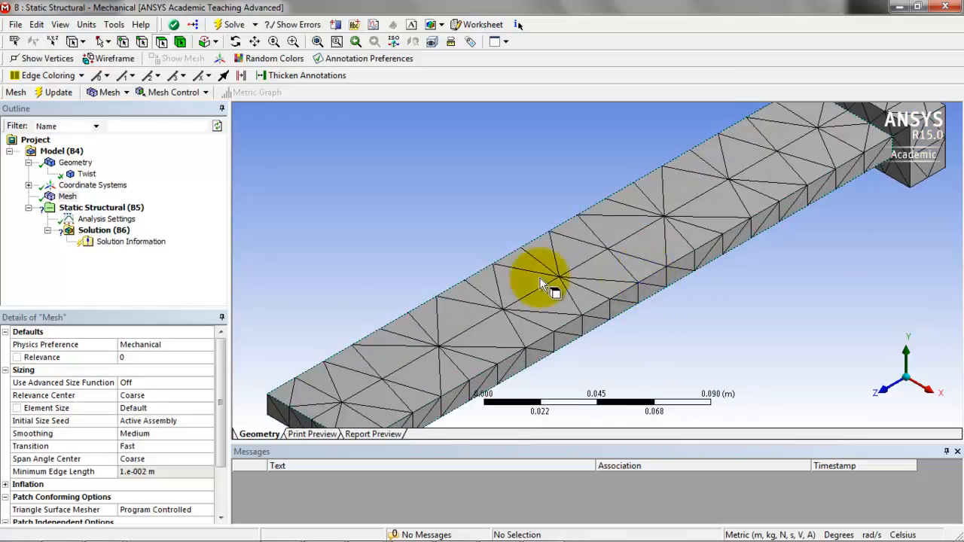
Step: Add a mesh sizing control and scope it to the whole Twist body
{"action": "left_click", "coordinate": [68, 196]}
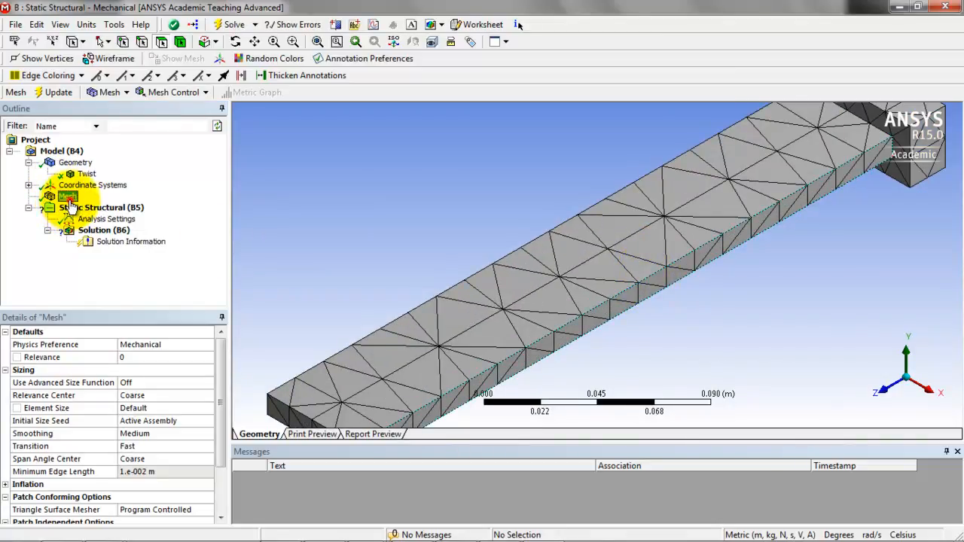
{"action": "left_click", "coordinate": [178, 92]}
{"action": "left_click", "coordinate": [183, 141]}
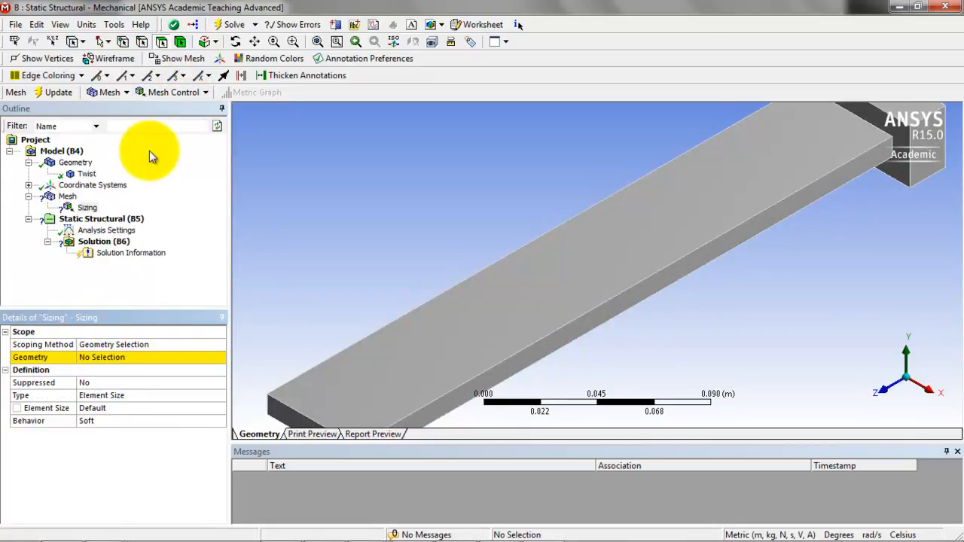
{"action": "left_click", "coordinate": [181, 43]}
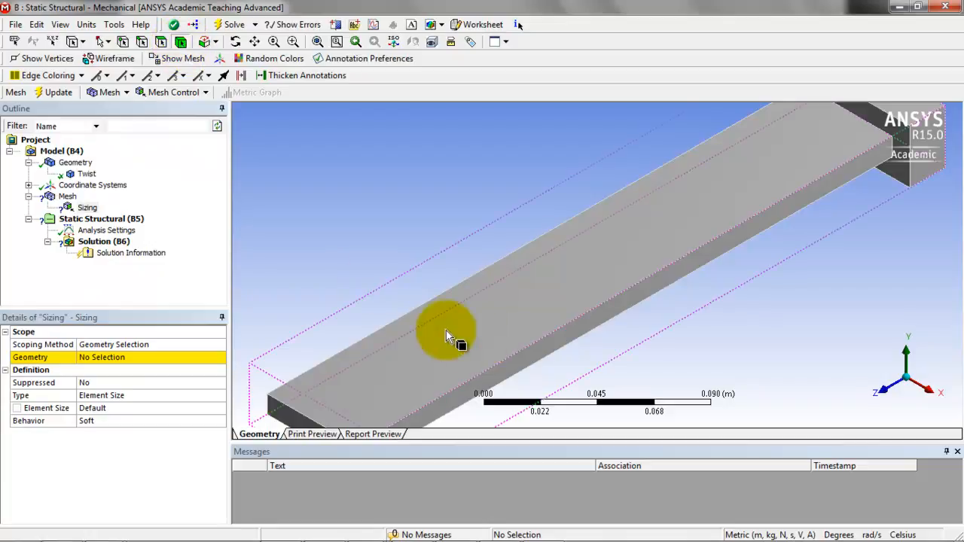
{"action": "left_click", "coordinate": [486, 341]}
{"action": "left_click", "coordinate": [90, 357]}
{"action": "left_click", "coordinate": [90, 357]}
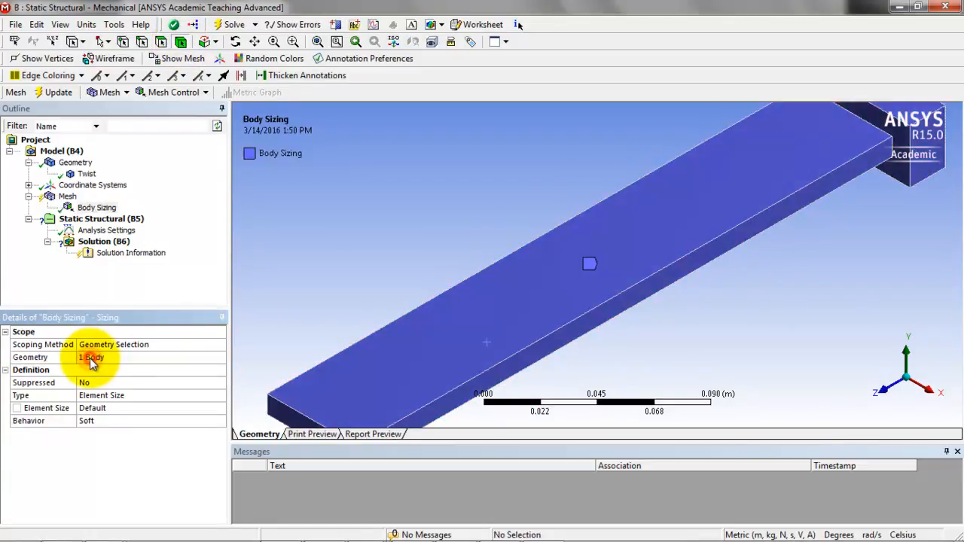
Step: Set the body sizing's element size to 0.005 m, update the mesh and display it
{"action": "left_click", "coordinate": [91, 408]}
{"action": "type", "text": "0.00"}
{"action": "type", "text": "5"}
{"action": "key", "text": "Return"}
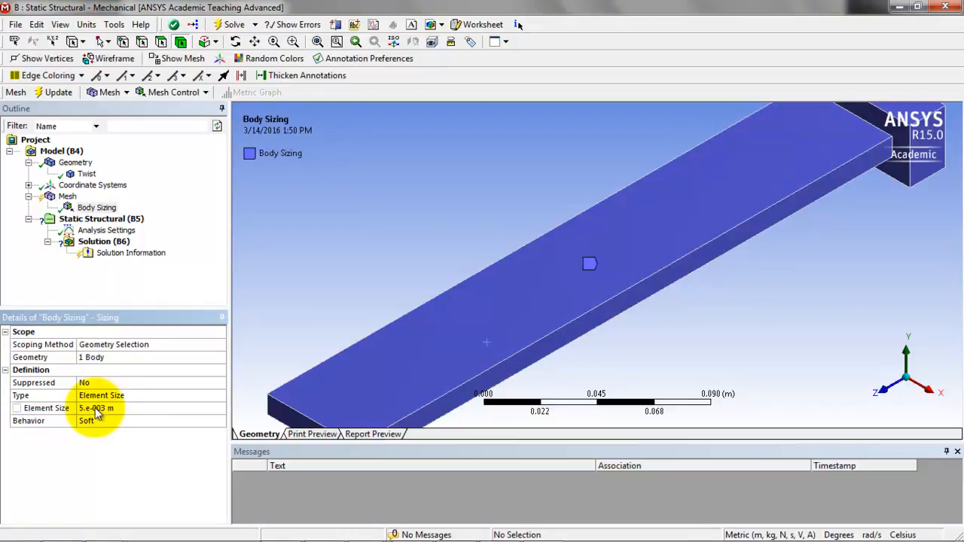
{"action": "left_click", "coordinate": [58, 92]}
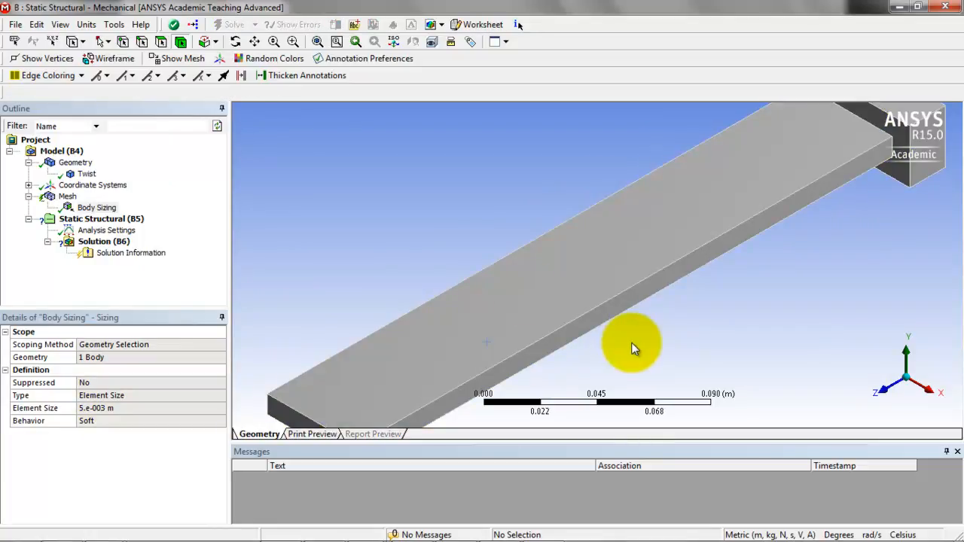
{"action": "left_click", "coordinate": [62, 199]}
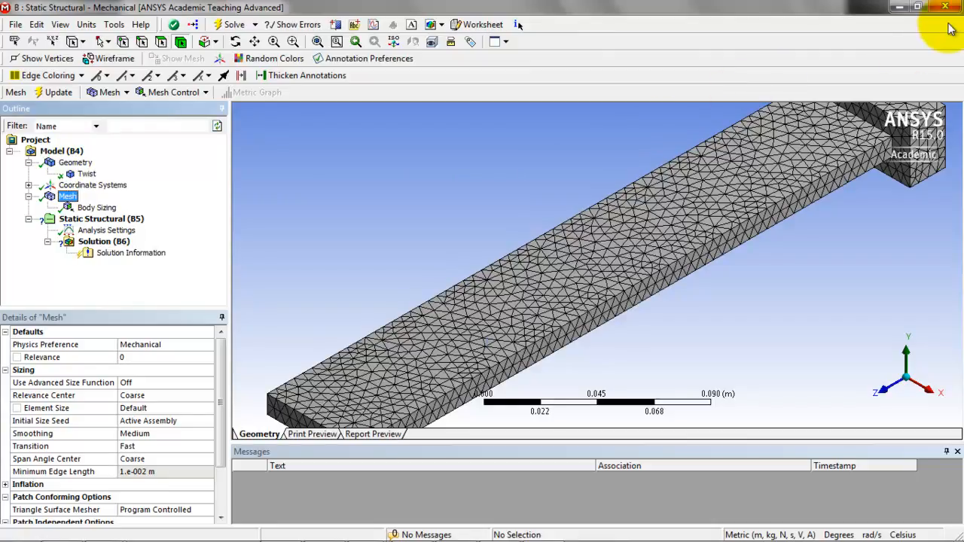
{"action": "key", "text": "alt+Tab"}
{"action": "key", "text": "alt+Tab"}
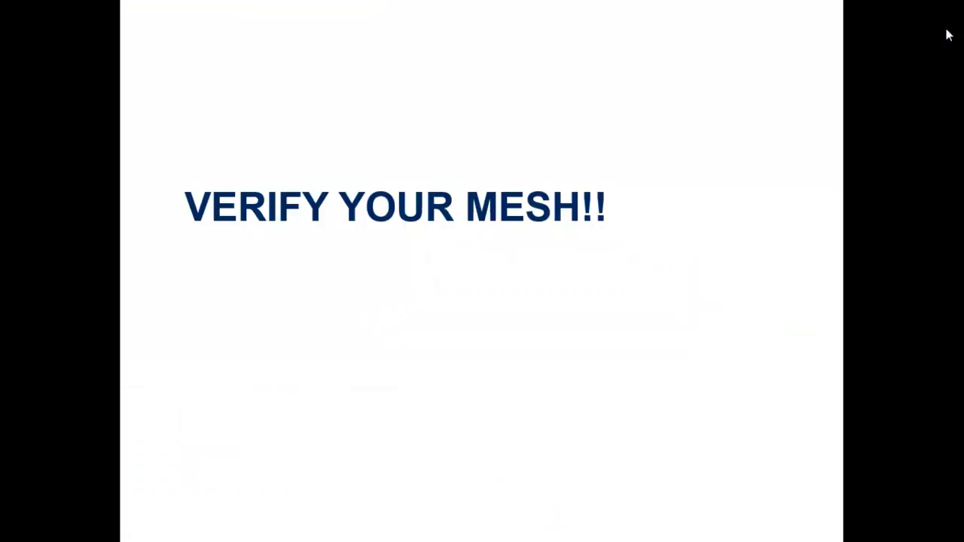
{"action": "key", "text": "Right"}
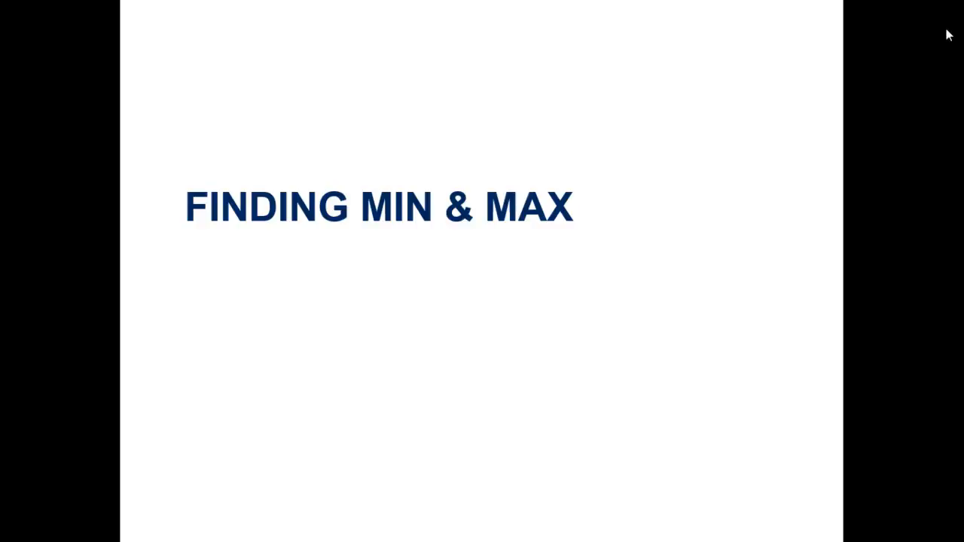
{"action": "key", "text": "alt+Tab"}
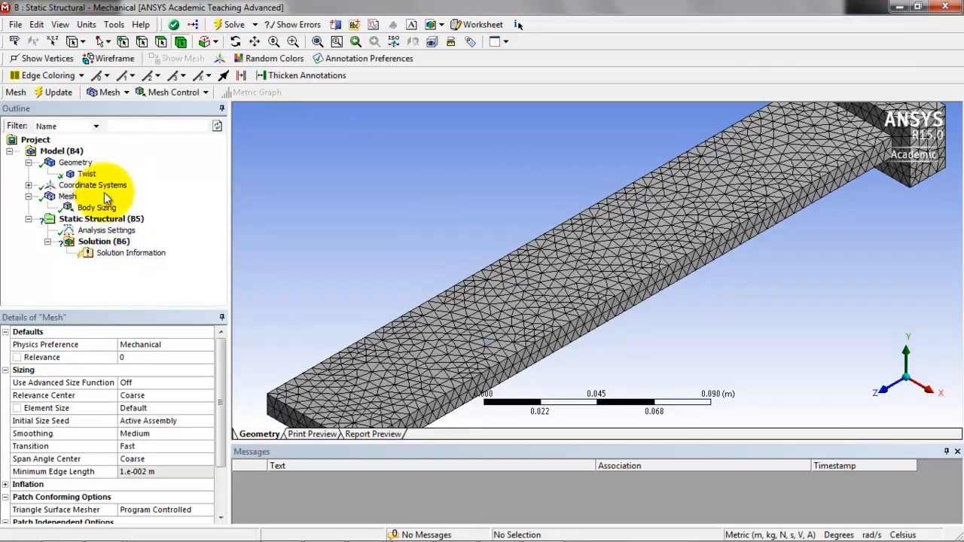
Step: Try to solve the analysis, and add a fixed support to the bar's end face opposite the head
{"action": "left_click", "coordinate": [230, 25]}
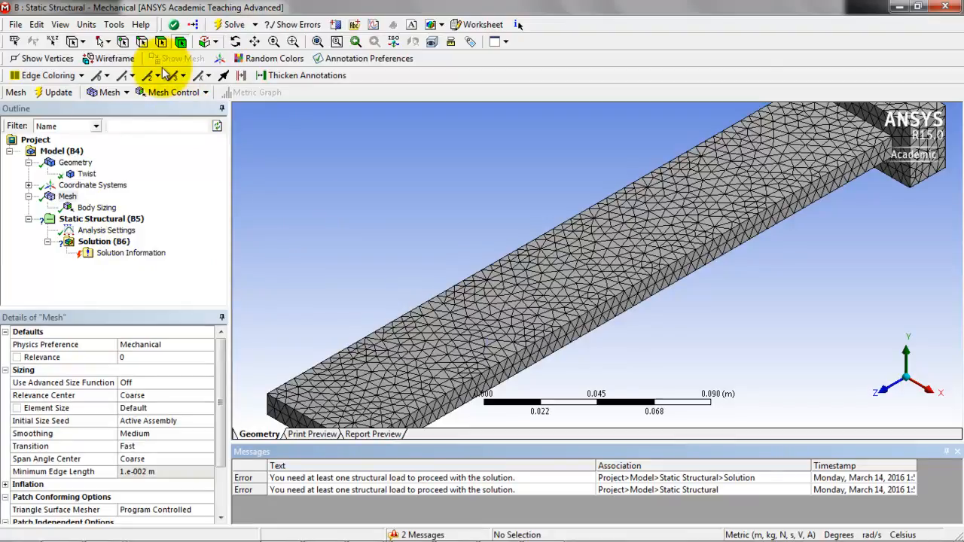
{"action": "left_click", "coordinate": [88, 220]}
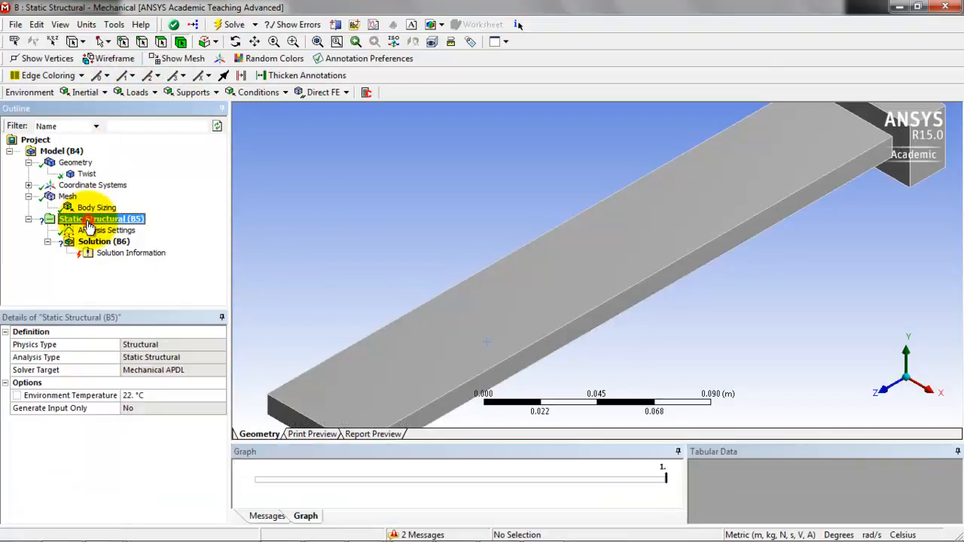
{"action": "right_click", "coordinate": [89, 225]}
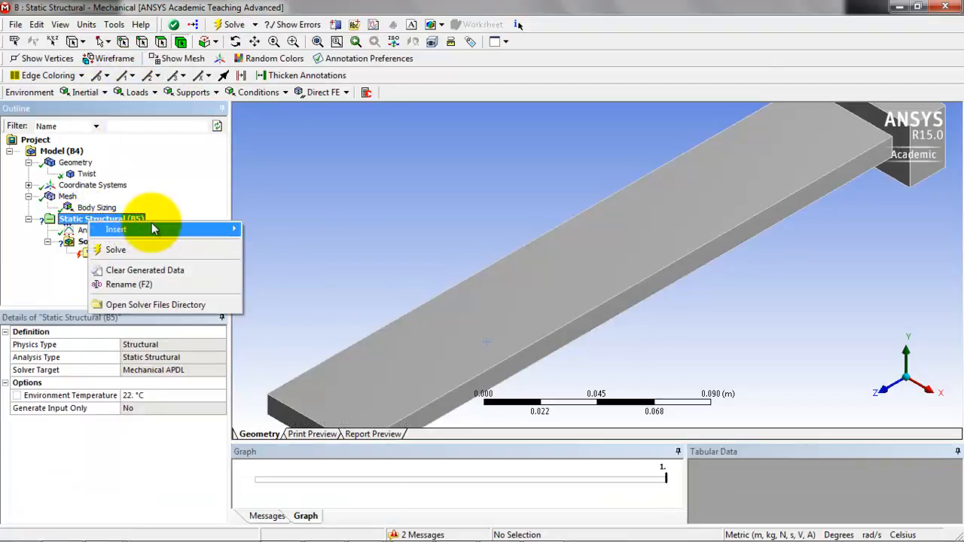
{"action": "mouse_move", "coordinate": [152, 229]}
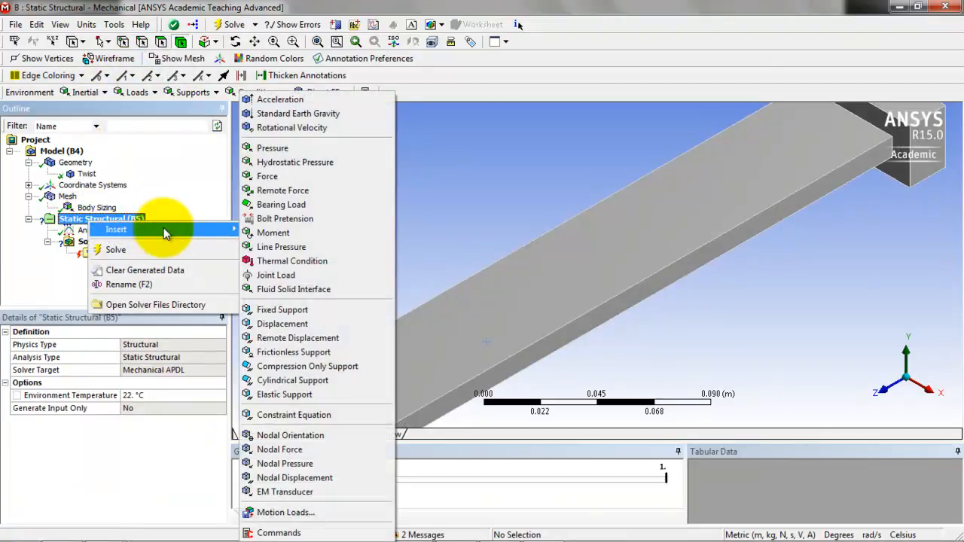
{"action": "left_click", "coordinate": [290, 315]}
{"action": "left_click", "coordinate": [287, 423]}
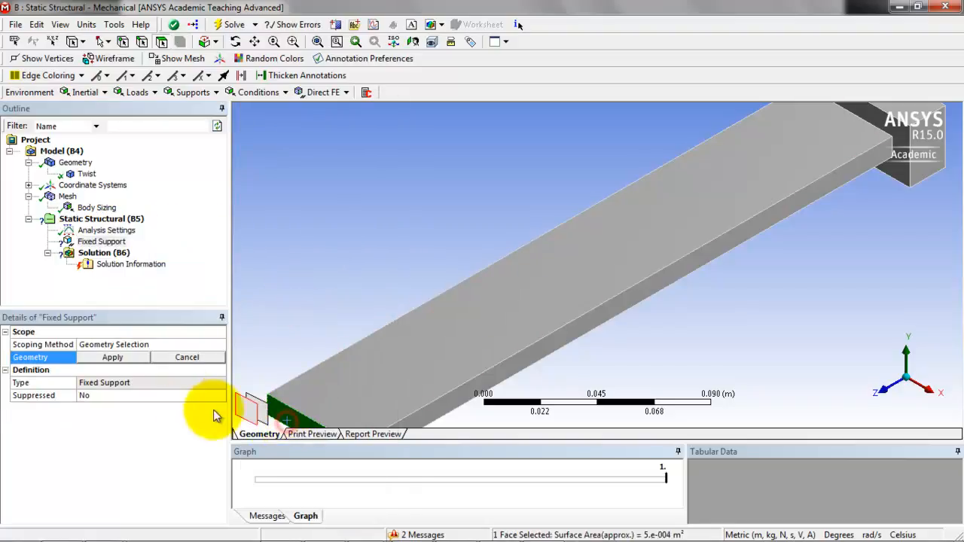
{"action": "left_click", "coordinate": [115, 357]}
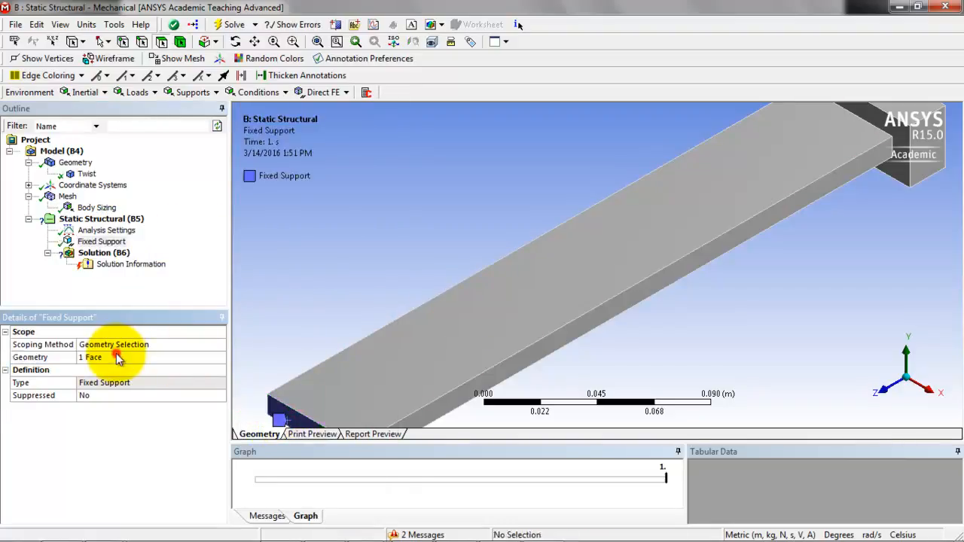
Step: Add a 1000 N·m moment, defined by vector, to the outer face of the Twist part's head
{"action": "middle_click_drag", "start_coordinate": [501, 308], "coordinate": [490, 383]}
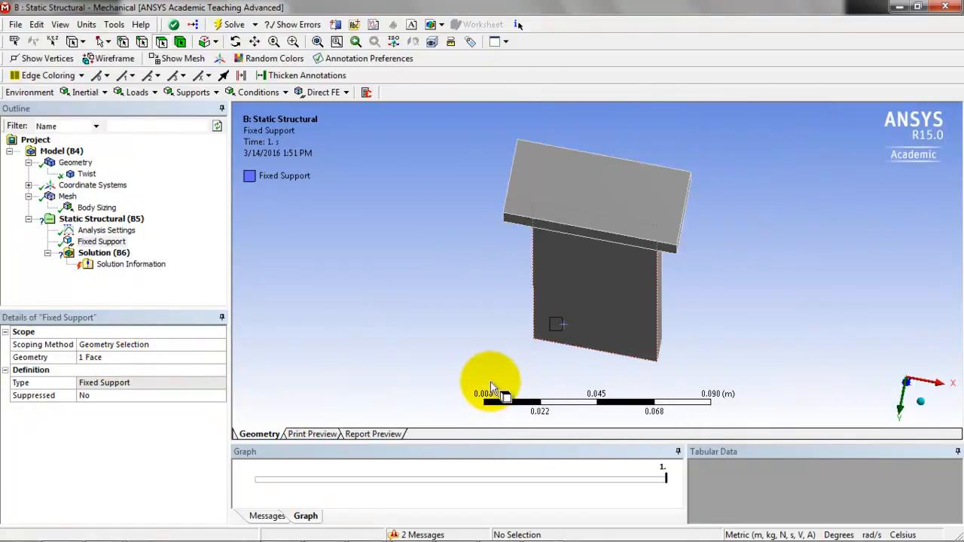
{"action": "right_click", "coordinate": [106, 219]}
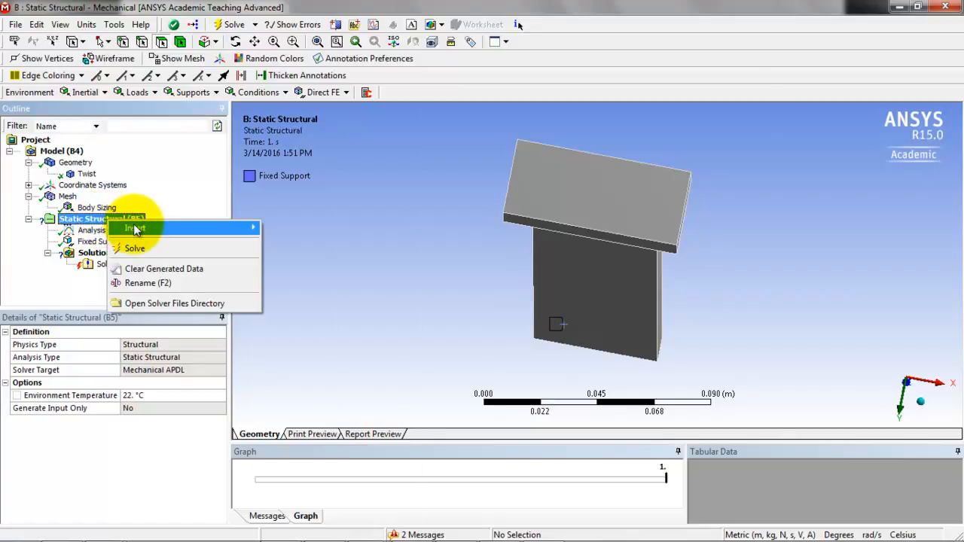
{"action": "mouse_move", "coordinate": [136, 229]}
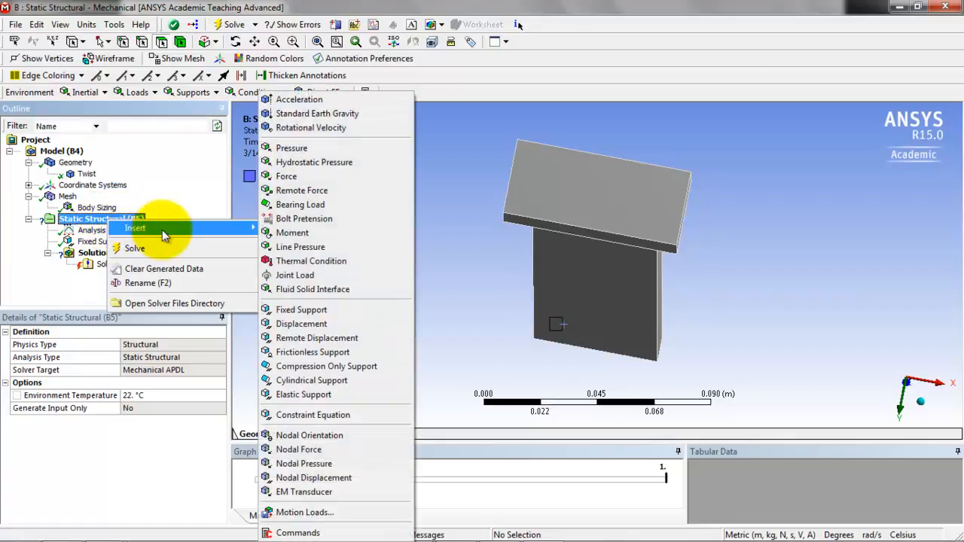
{"action": "left_click", "coordinate": [301, 232]}
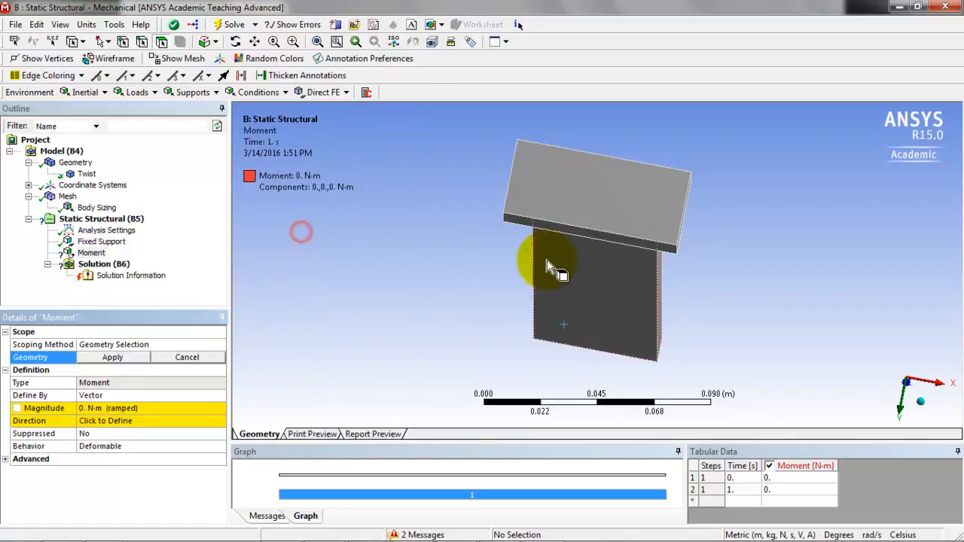
{"action": "left_click", "coordinate": [615, 212]}
{"action": "left_click", "coordinate": [128, 355]}
{"action": "left_click", "coordinate": [115, 407]}
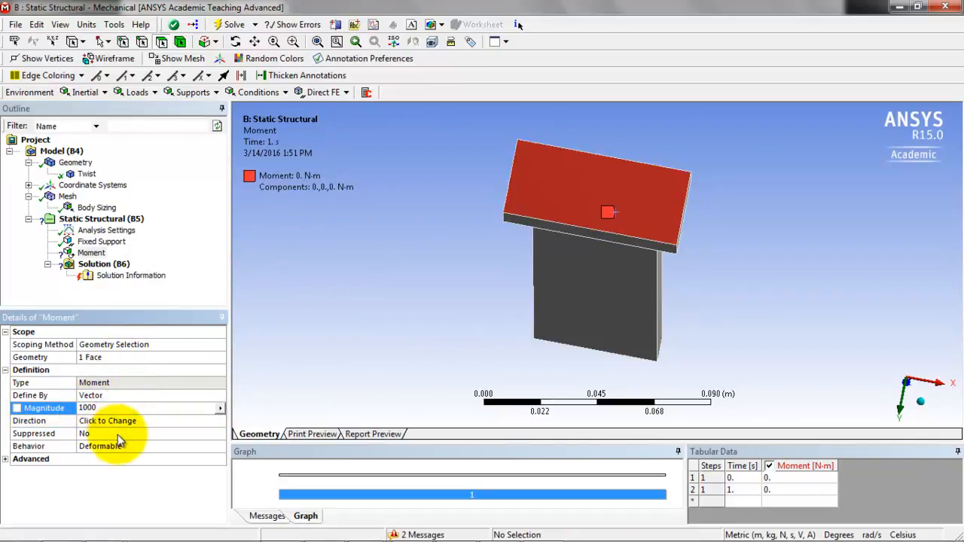
{"action": "left_click", "coordinate": [139, 397]}
{"action": "left_click_drag", "start_coordinate": [500, 353], "coordinate": [527, 333]}
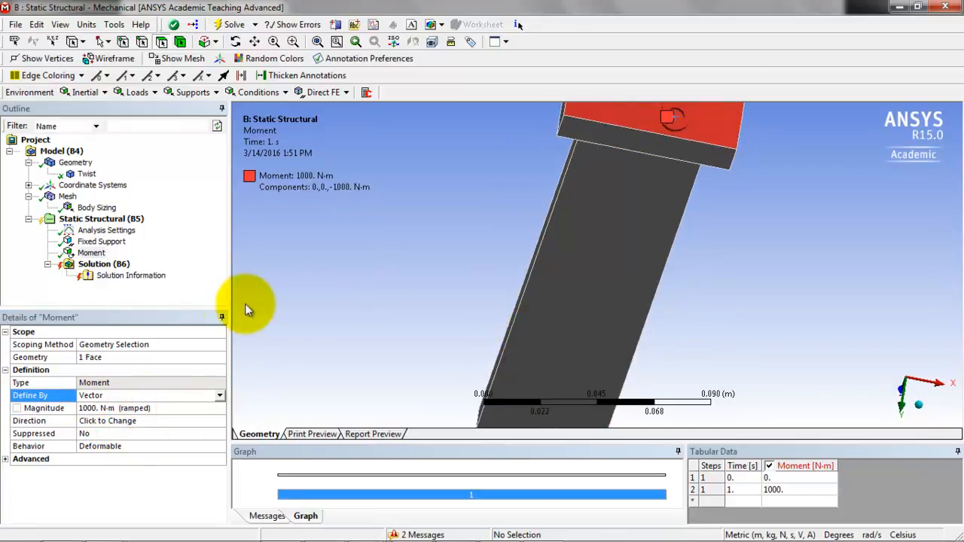
Step: Solve the static structural analysis, and add and evaluate a total deformation result for all bodies
{"action": "left_click", "coordinate": [107, 265]}
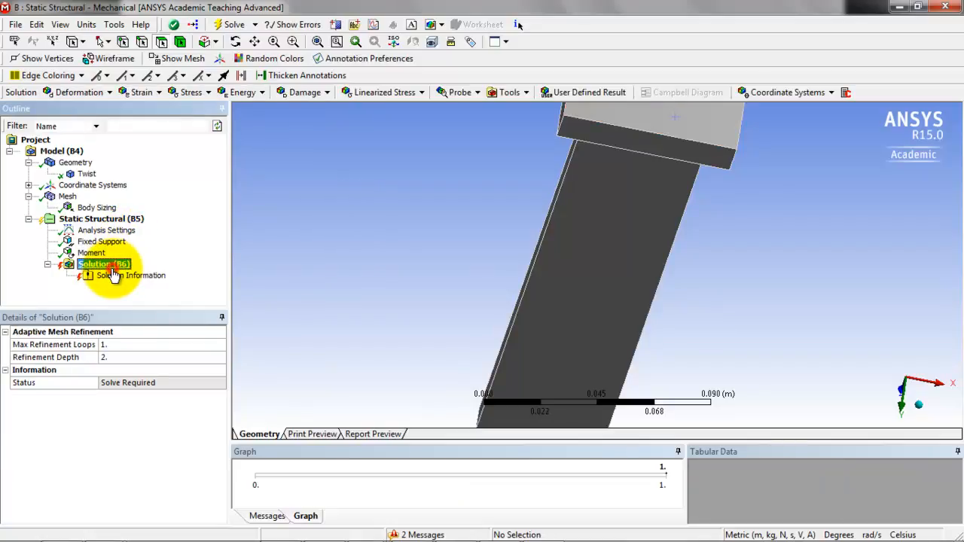
{"action": "left_click", "coordinate": [229, 24]}
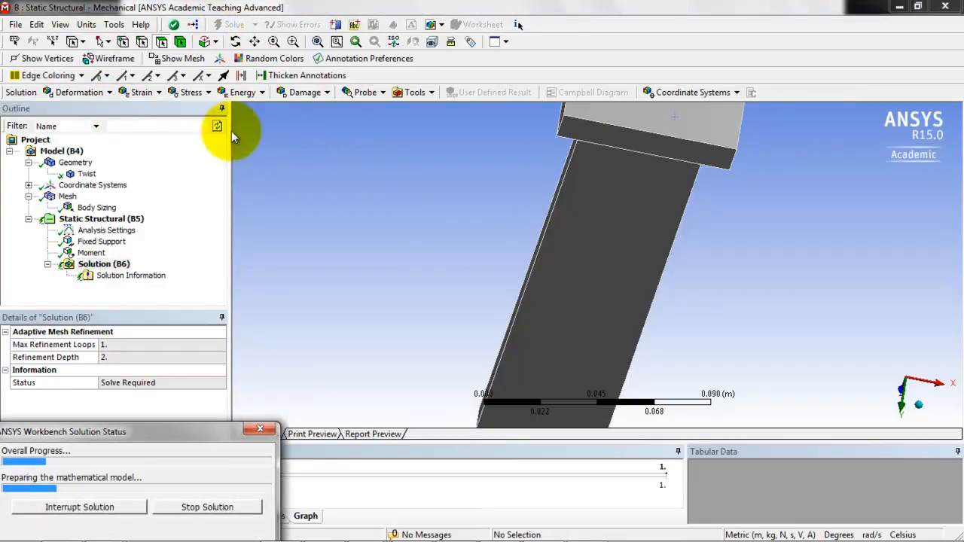
{"action": "left_click", "coordinate": [94, 97]}
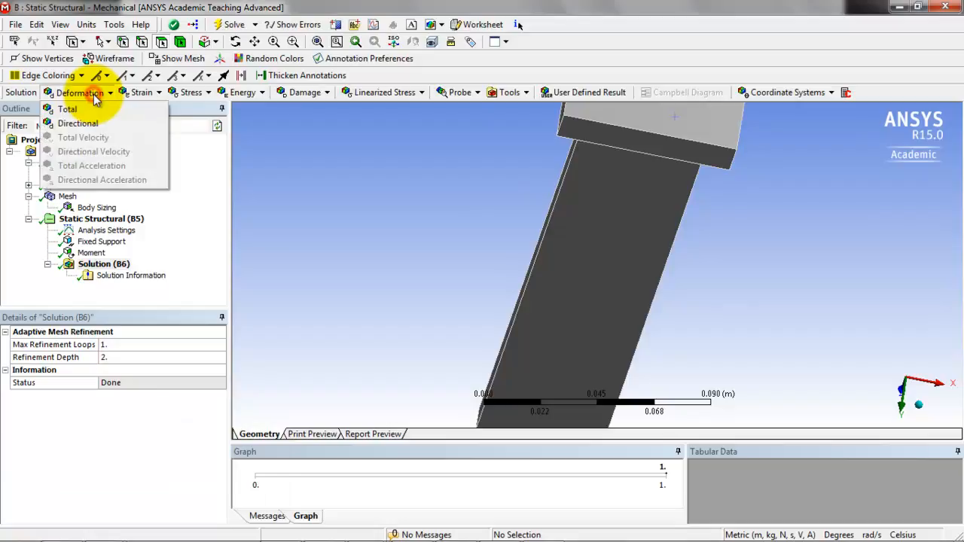
{"action": "left_click", "coordinate": [86, 109]}
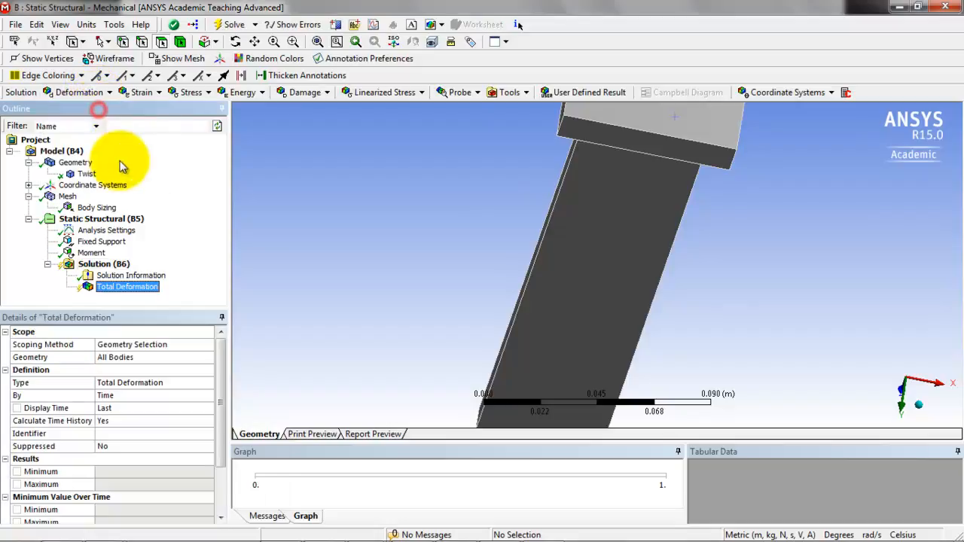
{"action": "right_click", "coordinate": [125, 287]}
{"action": "left_click", "coordinate": [165, 316]}
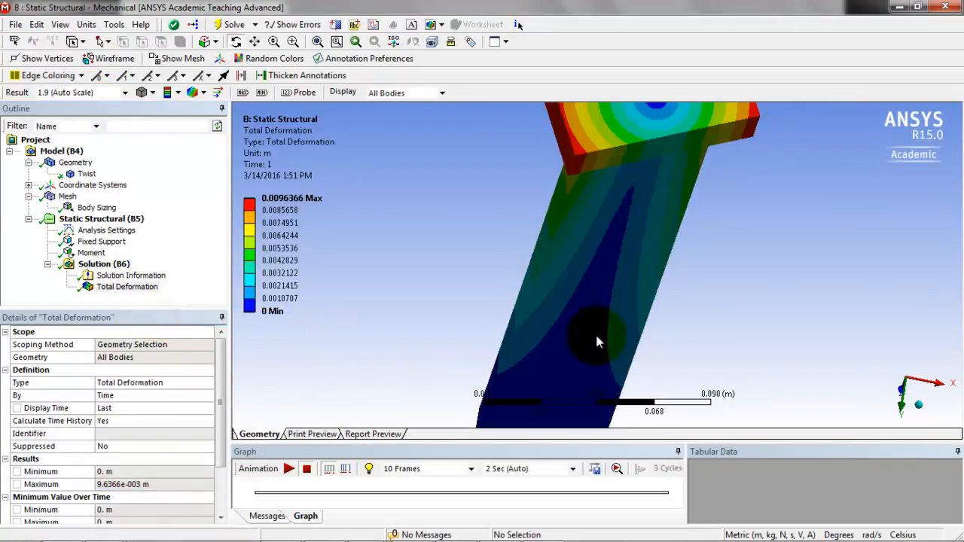
Step: Show the maximum and minimum markers on the total deformation plot and examine their locations along the bar
{"action": "middle_click_drag", "start_coordinate": [752, 323], "coordinate": [792, 314]}
{"action": "middle_click_drag", "start_coordinate": [780, 259], "coordinate": [774, 204]}
{"action": "middle_click_drag", "start_coordinate": [546, 198], "coordinate": [639, 198]}
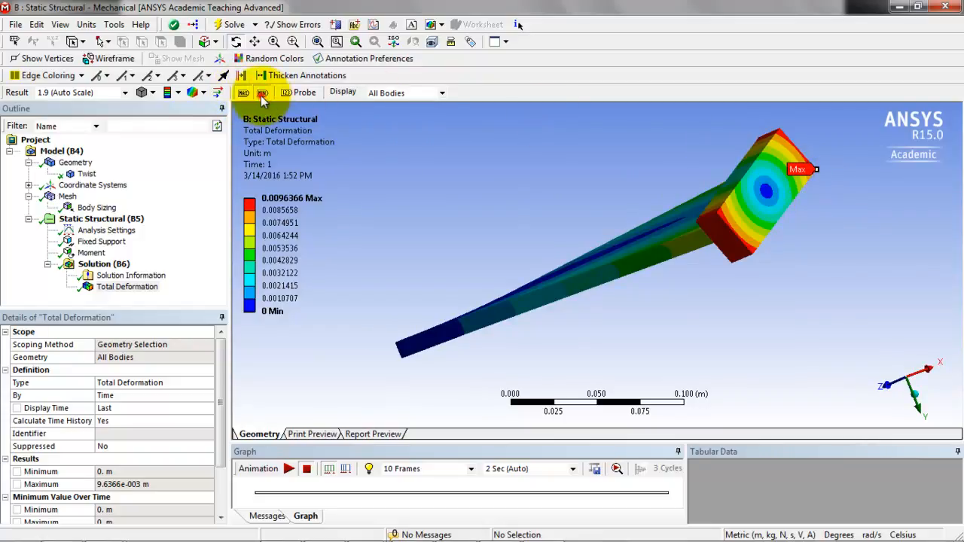
{"action": "middle_click_drag", "start_coordinate": [430, 353], "coordinate": [481, 372]}
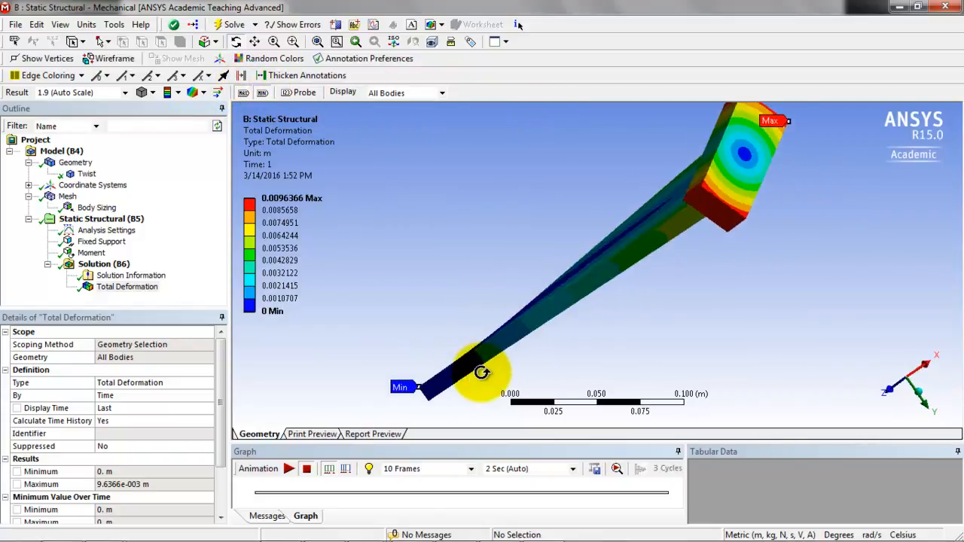
{"action": "middle_click_drag", "start_coordinate": [651, 311], "coordinate": [518, 257]}
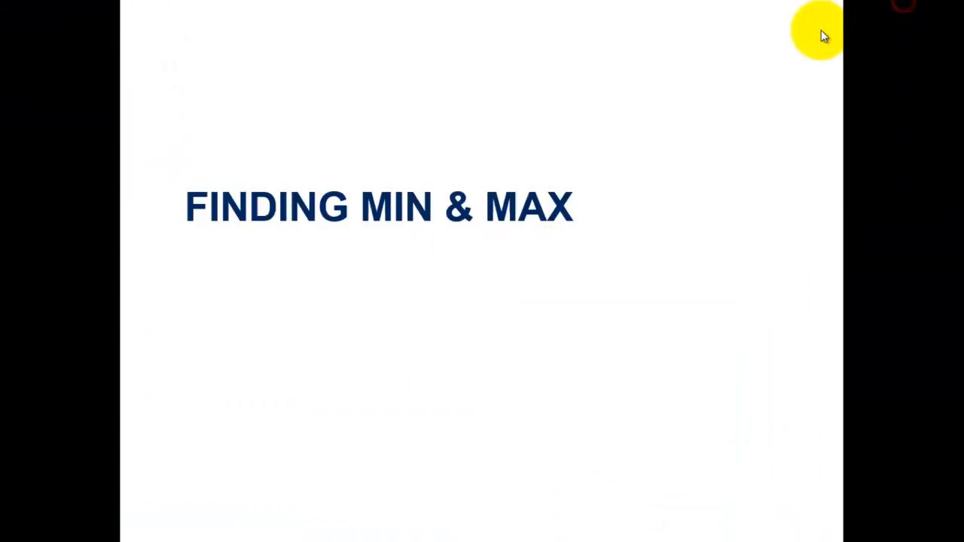
Step: Switch to SolidWorks and bring up the displacement plot of the Twist part in Study 1
{"action": "key", "text": "alt+Tab"}
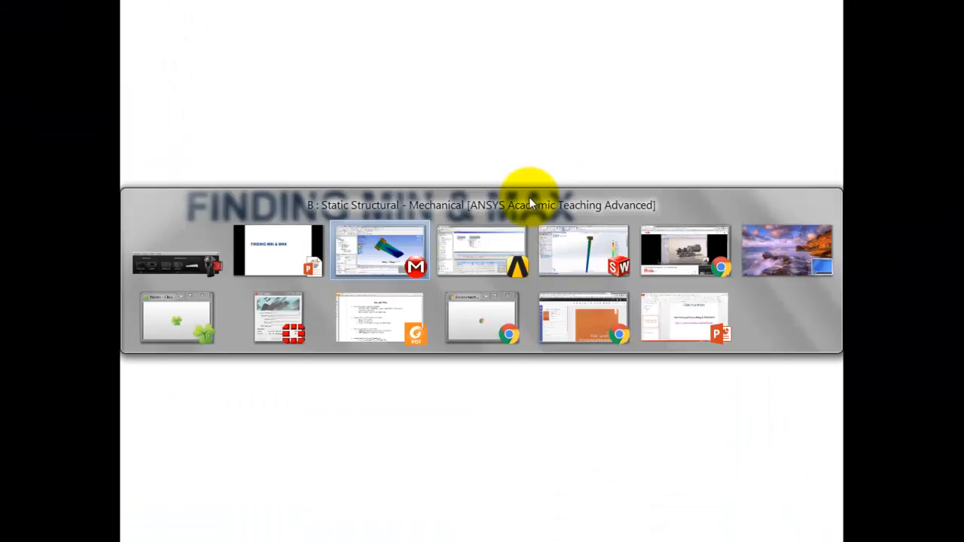
{"action": "key", "text": "alt+Tab"}
{"action": "key", "text": "alt+Tab"}
{"action": "middle_click_drag", "start_coordinate": [521, 259], "coordinate": [572, 245]}
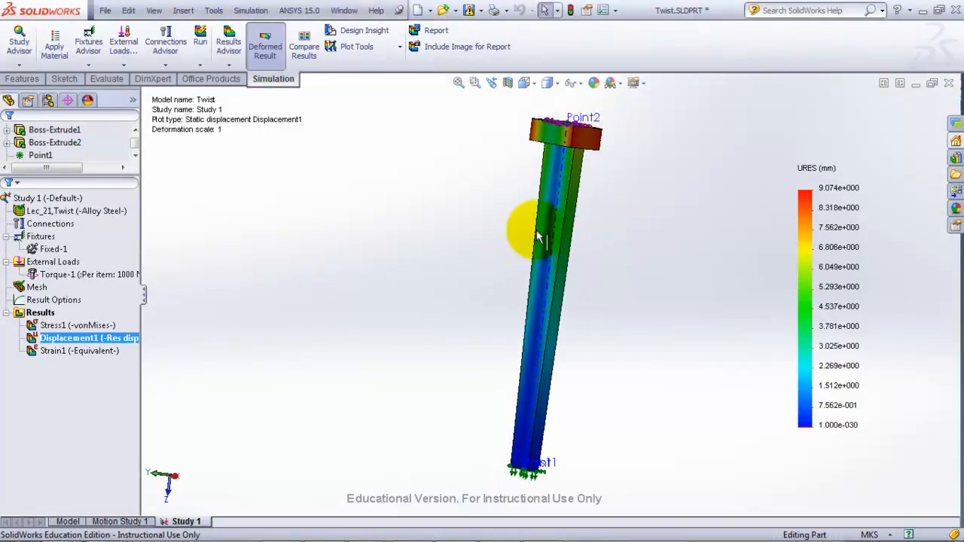
{"action": "right_click", "coordinate": [74, 338]}
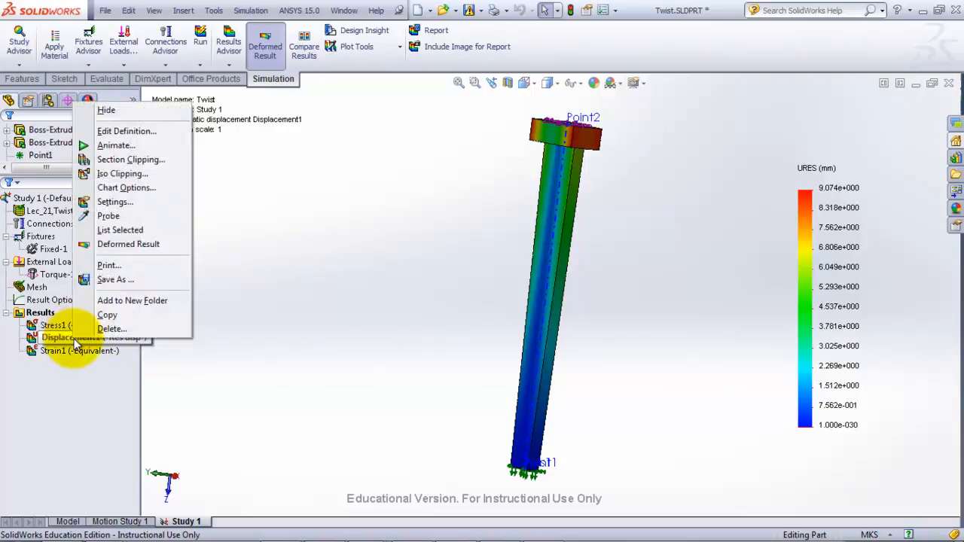
{"action": "left_click", "coordinate": [139, 133]}
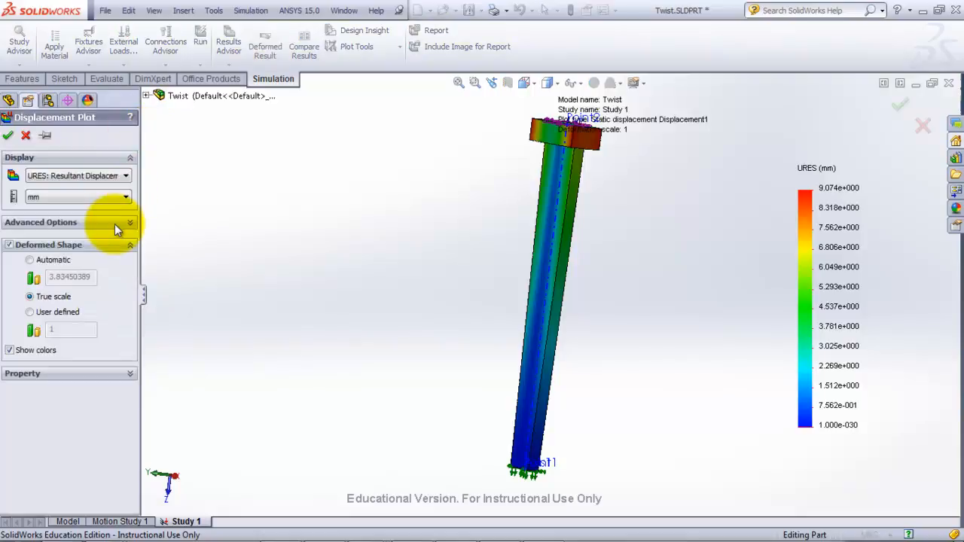
{"action": "left_click", "coordinate": [117, 222]}
{"action": "left_click", "coordinate": [117, 223]}
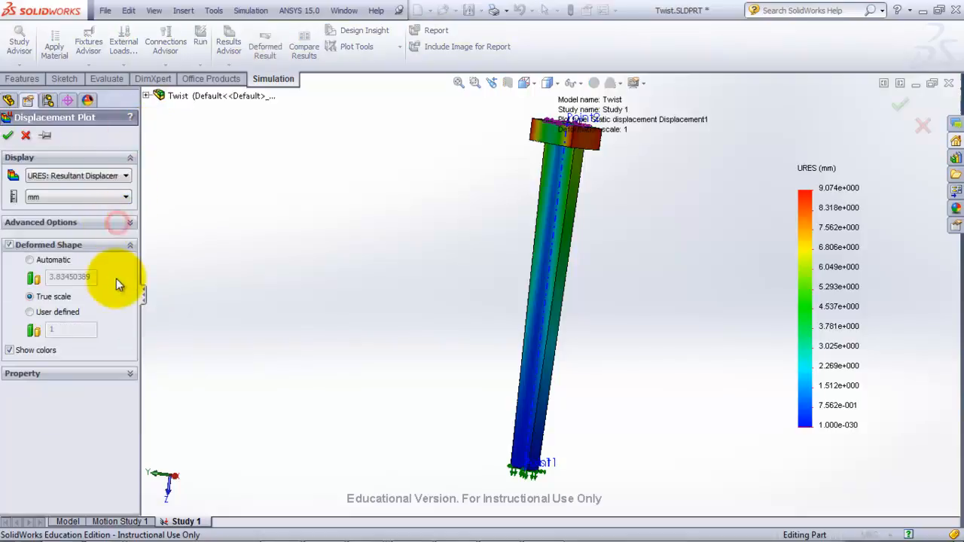
{"action": "left_click", "coordinate": [105, 376]}
{"action": "left_click", "coordinate": [107, 375]}
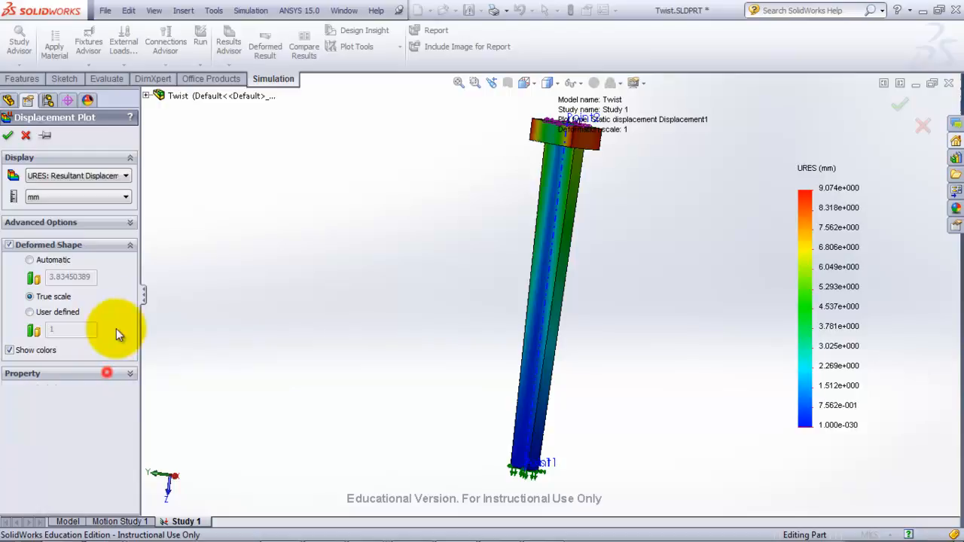
{"action": "left_click", "coordinate": [27, 137]}
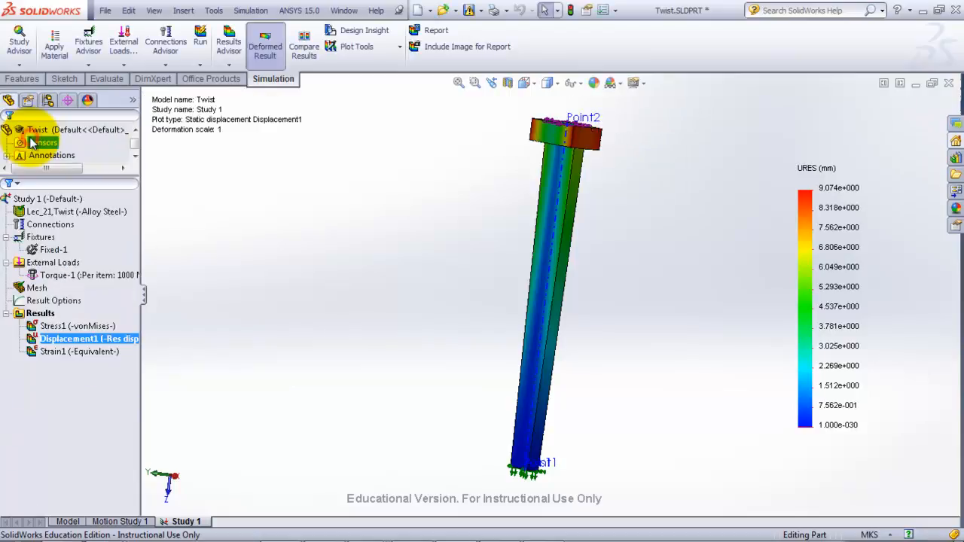
Step: Turn on the minimum and maximum annotations in the displacement plot's chart options
{"action": "right_click", "coordinate": [81, 344]}
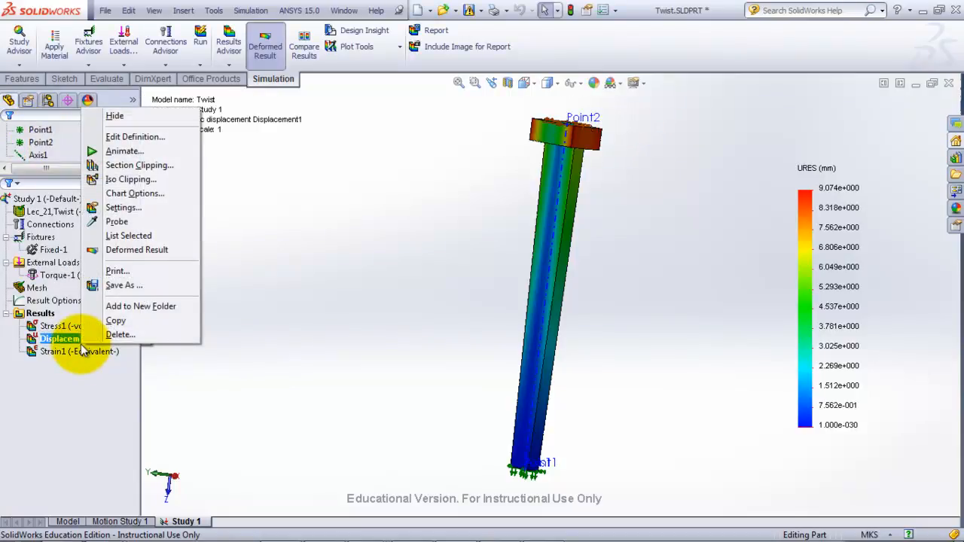
{"action": "left_click", "coordinate": [135, 194]}
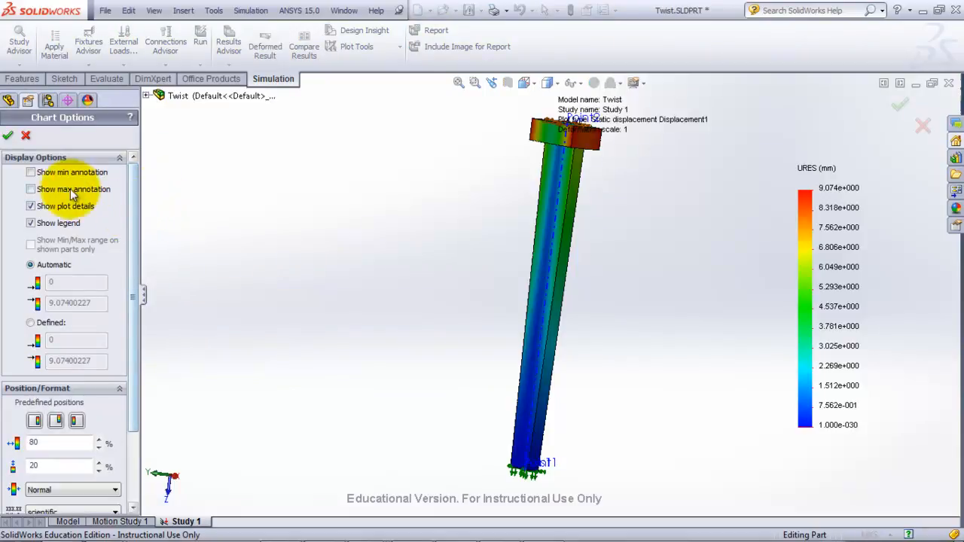
{"action": "left_click", "coordinate": [30, 189]}
{"action": "left_click", "coordinate": [30, 173]}
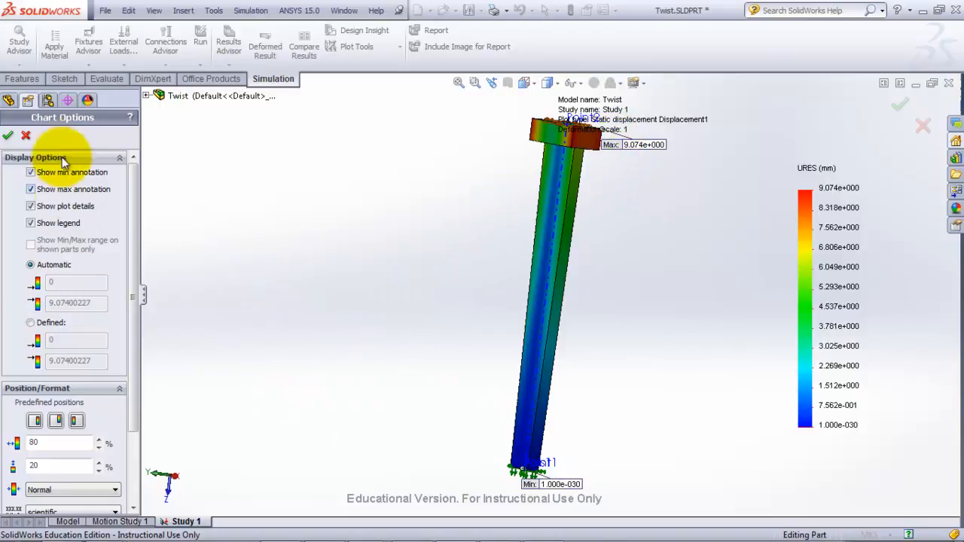
{"action": "left_click", "coordinate": [7, 135]}
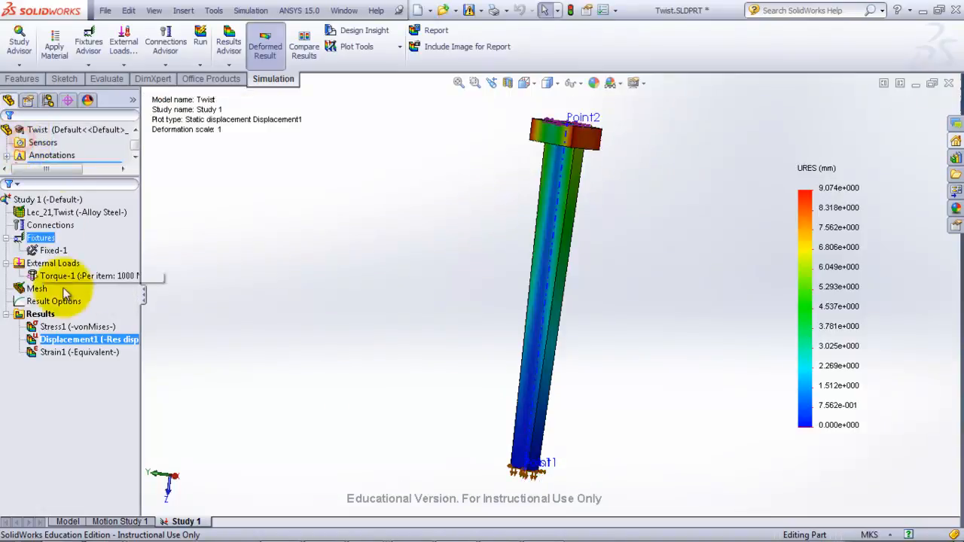
{"action": "right_click", "coordinate": [68, 338]}
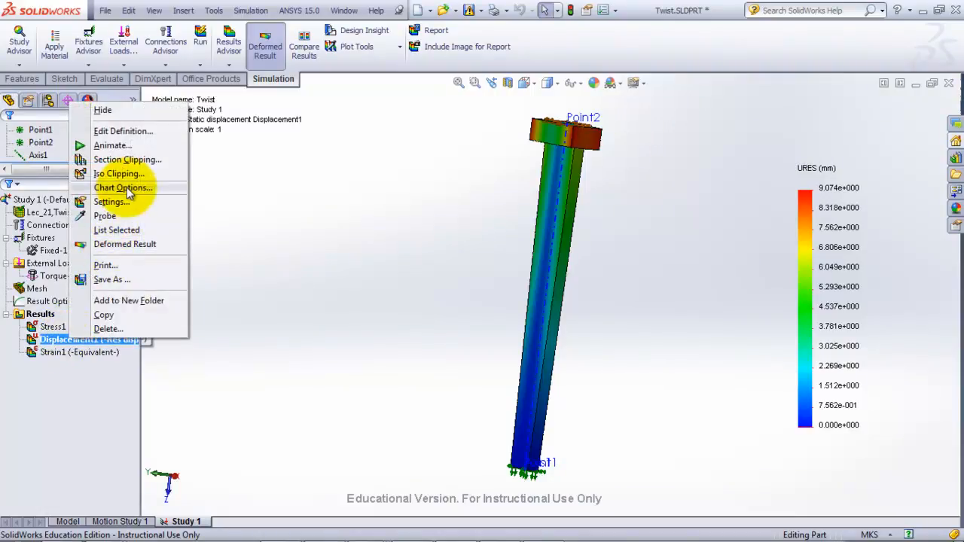
{"action": "left_click", "coordinate": [216, 193]}
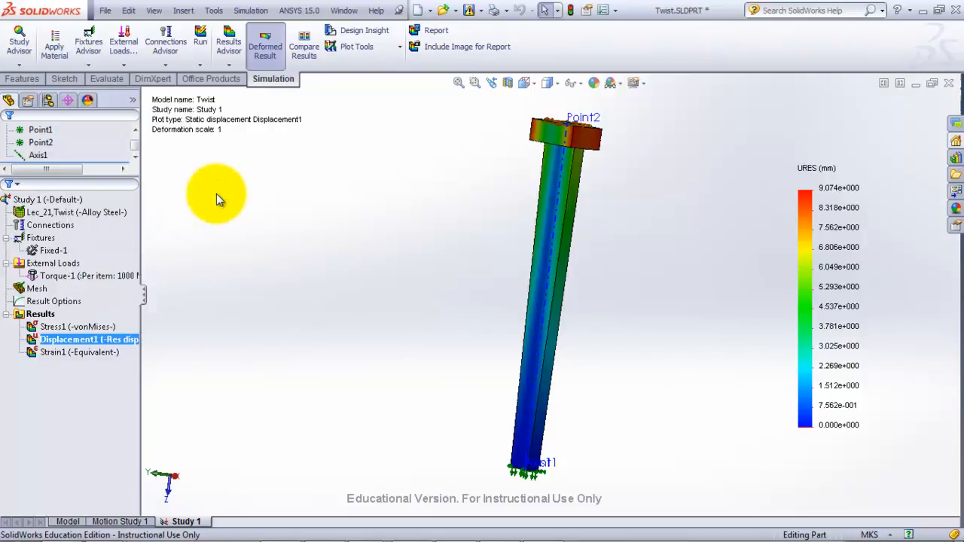
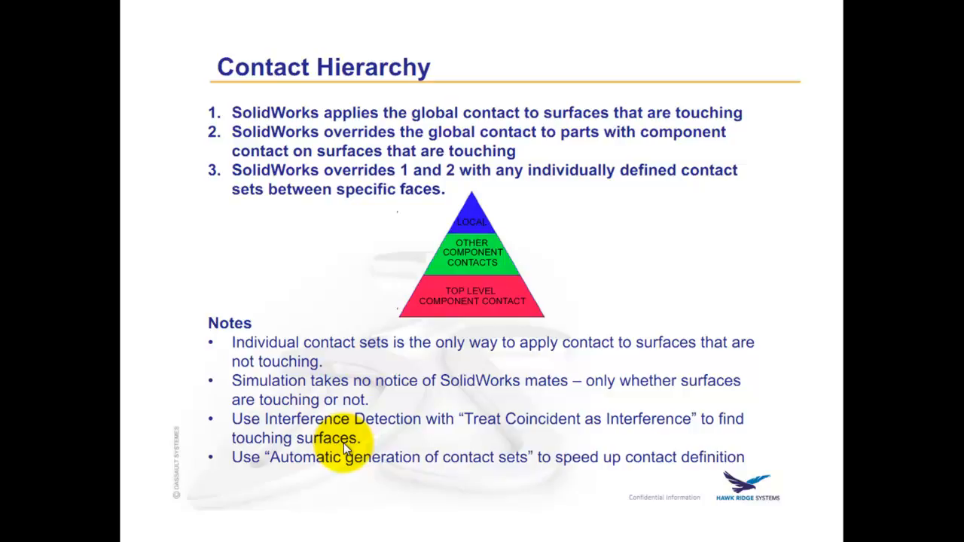
Step: Switch to the SolidWorks assembly Assem1 and start Interference Detection with coincidence treated as interference
{"action": "key", "text": "alt+Tab"}
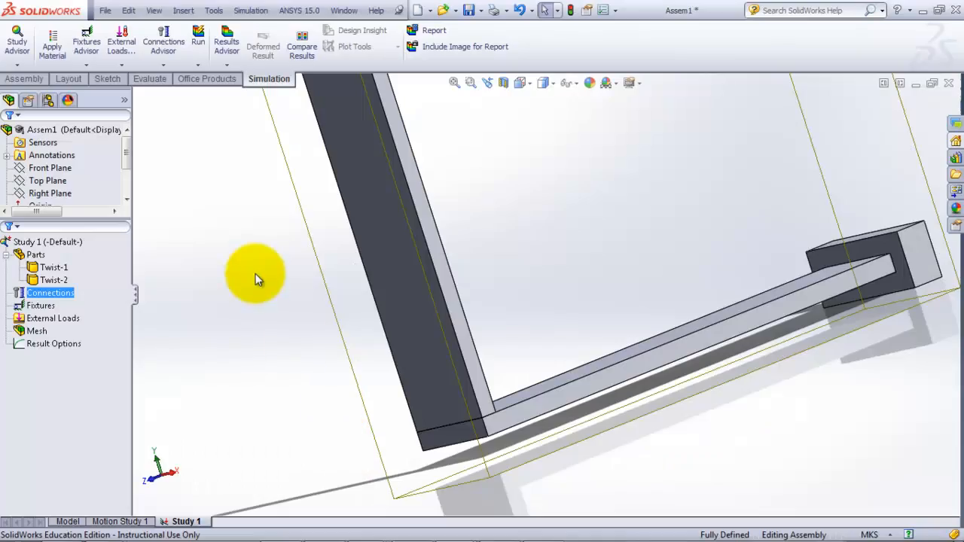
{"action": "left_click", "coordinate": [151, 80]}
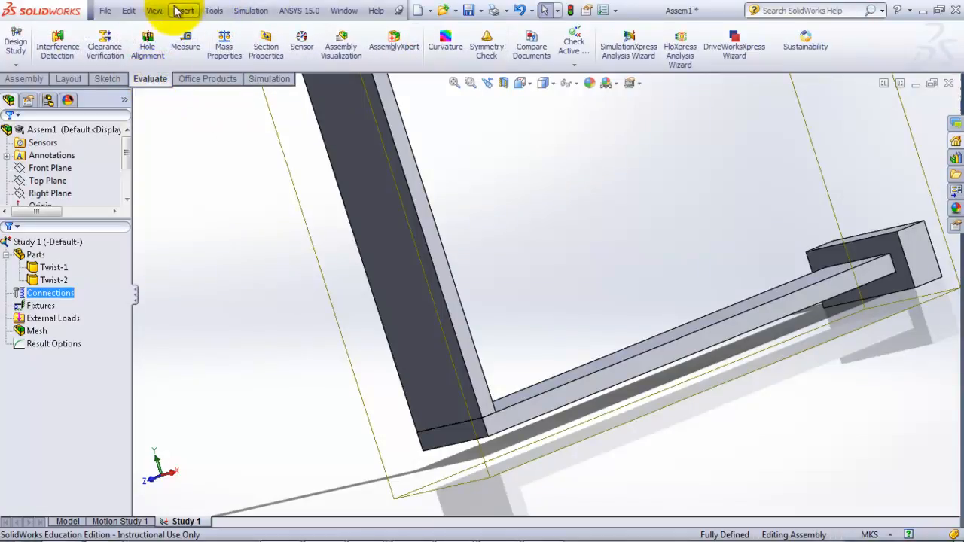
{"action": "left_click", "coordinate": [60, 53]}
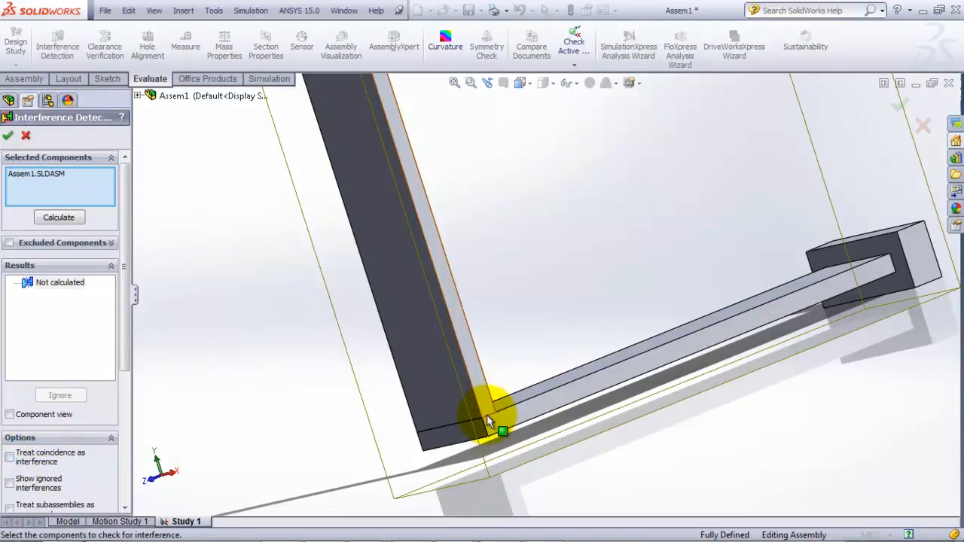
{"action": "left_click", "coordinate": [9, 456]}
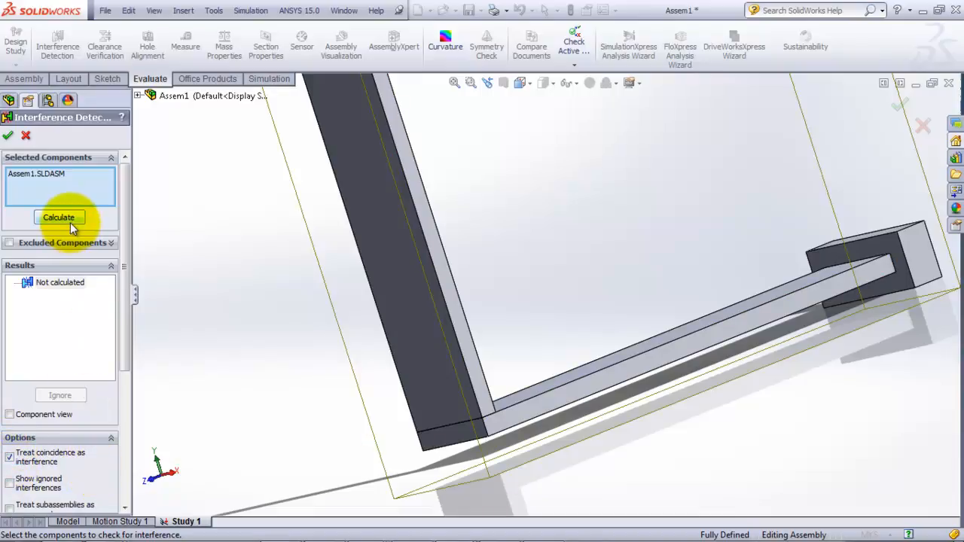
Step: Calculate the interferences in Assem1 and examine the area where the two Twist parts meet
{"action": "left_click_drag", "start_coordinate": [121, 225], "coordinate": [140, 347]}
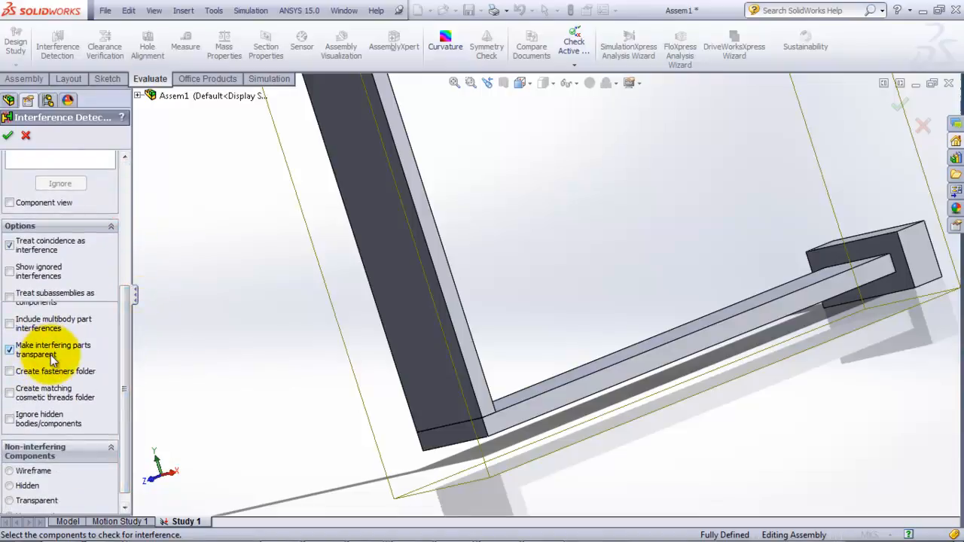
{"action": "left_click_drag", "start_coordinate": [127, 339], "coordinate": [79, 193]}
{"action": "left_click", "coordinate": [53, 217]}
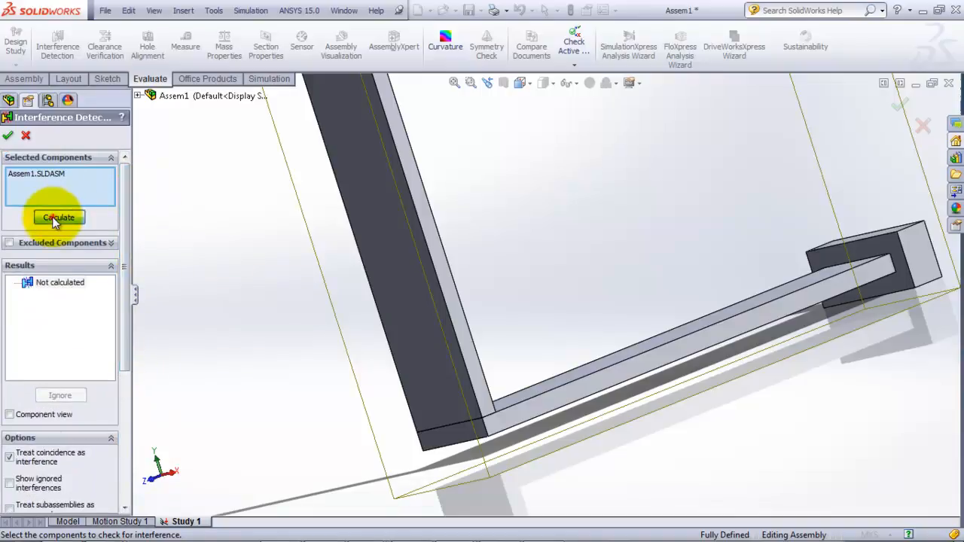
{"action": "middle_click_drag", "start_coordinate": [271, 315], "coordinate": [429, 405]}
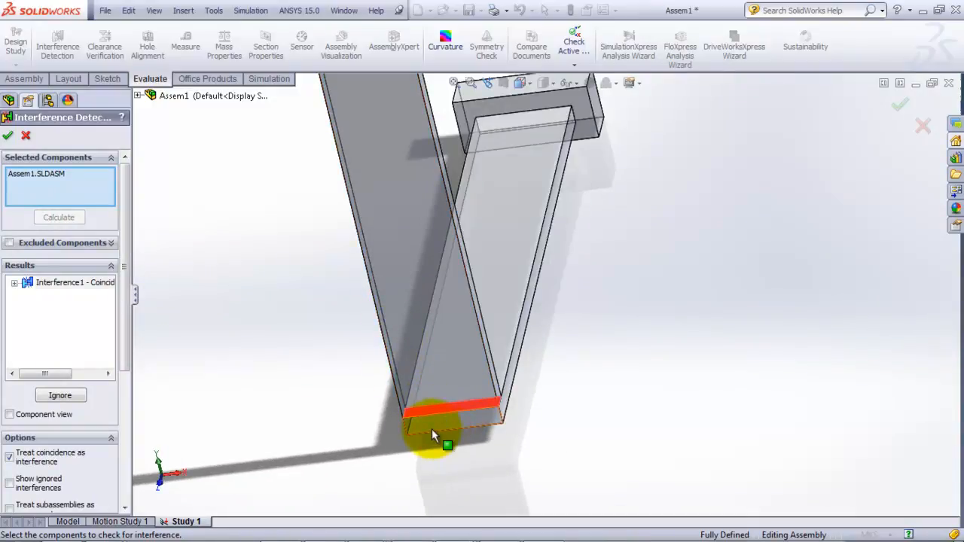
Step: Calculate the assembly's interferences without and with coincidence treated as interference to compare the results, and close Interference Detection
{"action": "left_click", "coordinate": [9, 458]}
{"action": "left_click", "coordinate": [59, 217]}
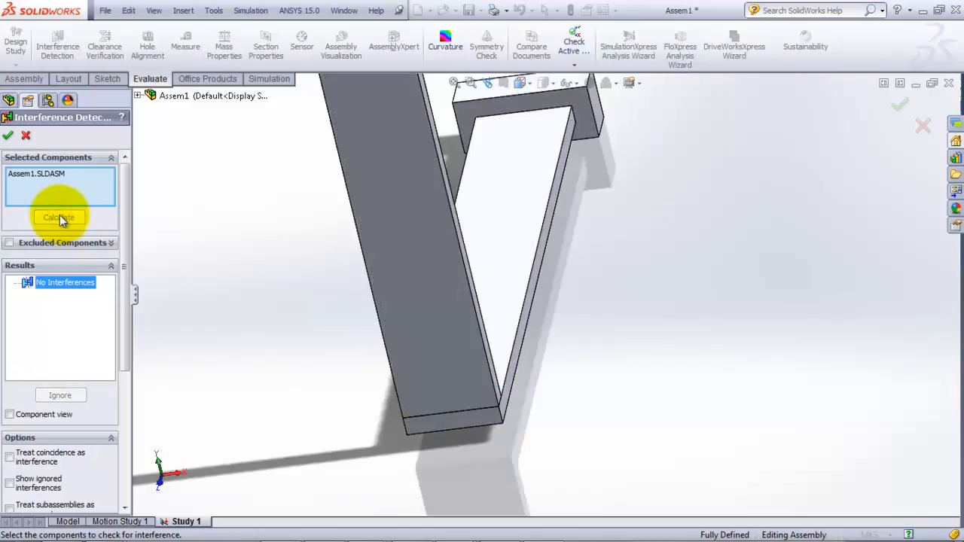
{"action": "left_click", "coordinate": [9, 456]}
{"action": "left_click", "coordinate": [60, 218]}
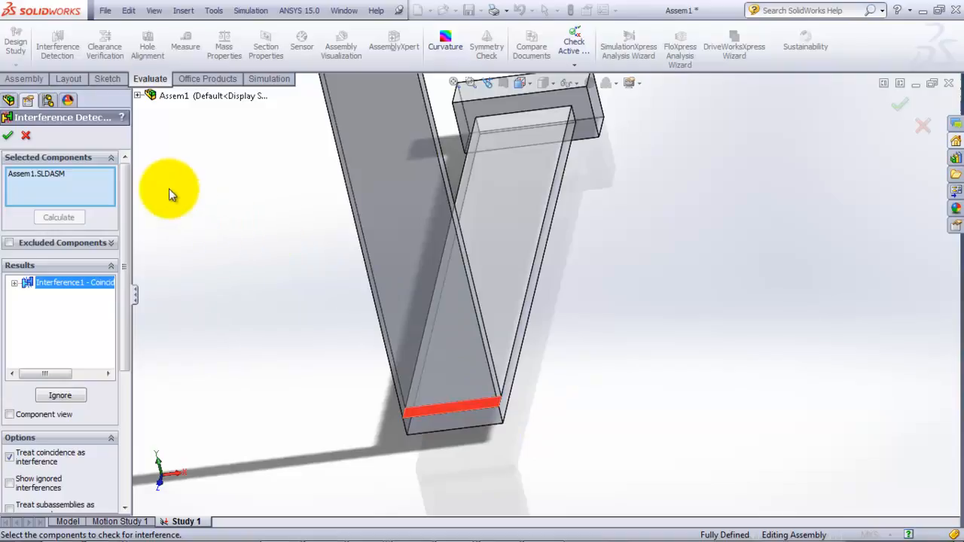
{"action": "left_click", "coordinate": [7, 135]}
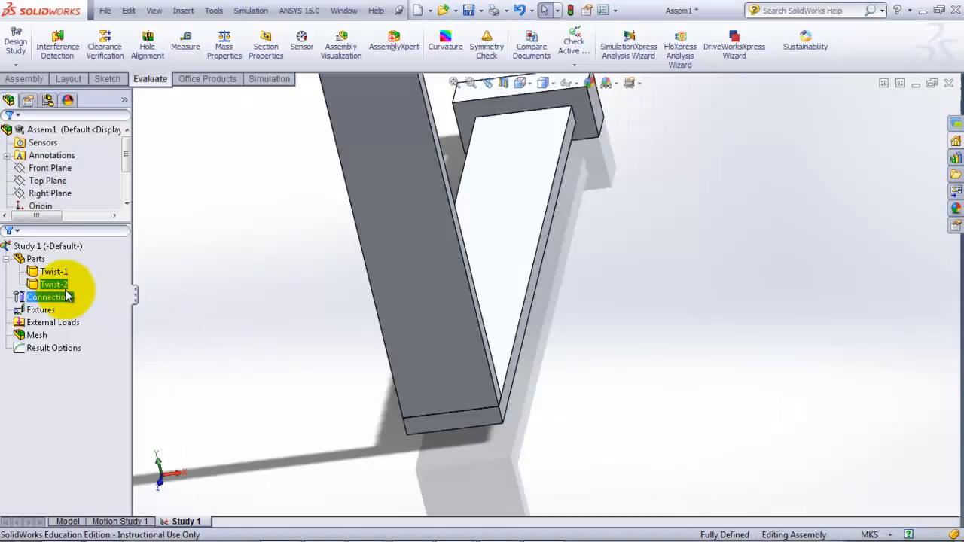
Step: Automatically find contact sets for touching faces between the two Twist parts in Study 1
{"action": "right_click", "coordinate": [66, 296]}
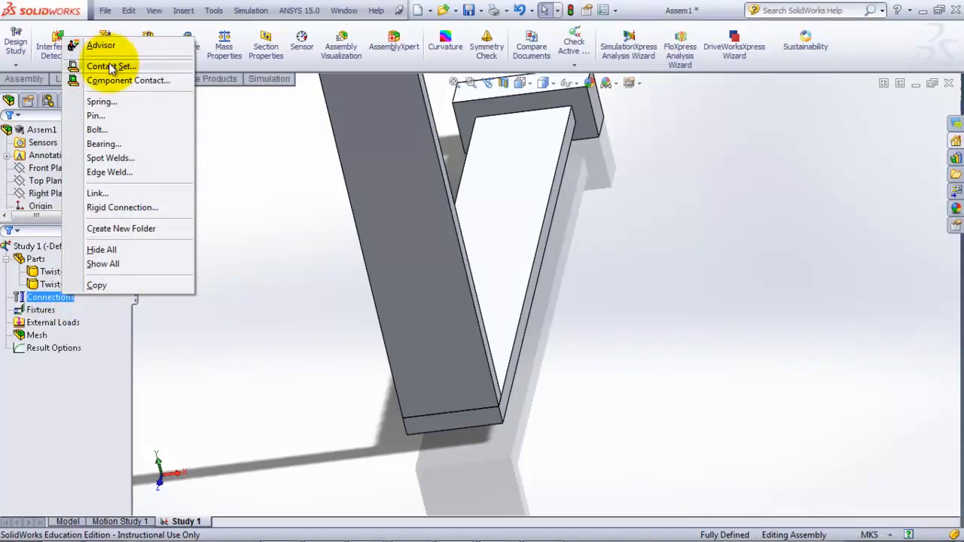
{"action": "left_click", "coordinate": [110, 68]}
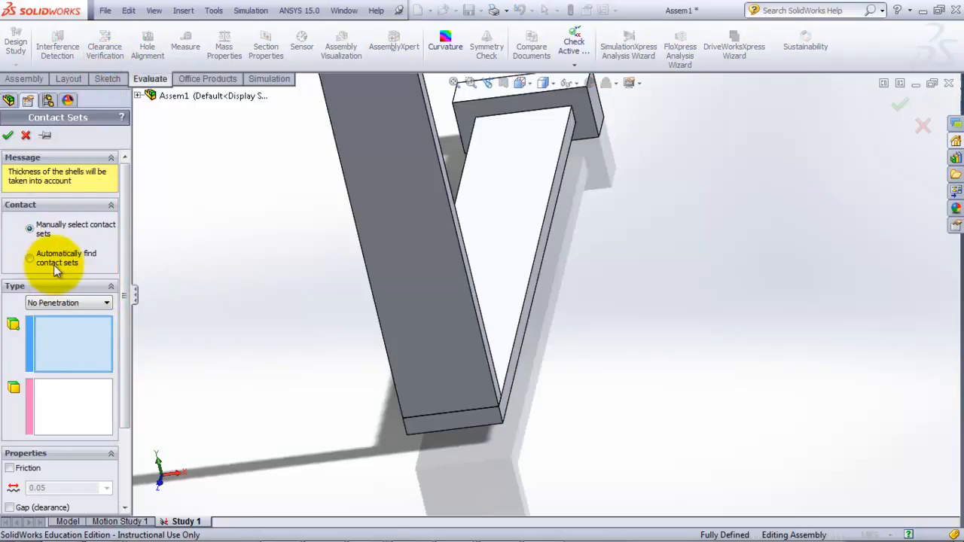
{"action": "left_click", "coordinate": [54, 265]}
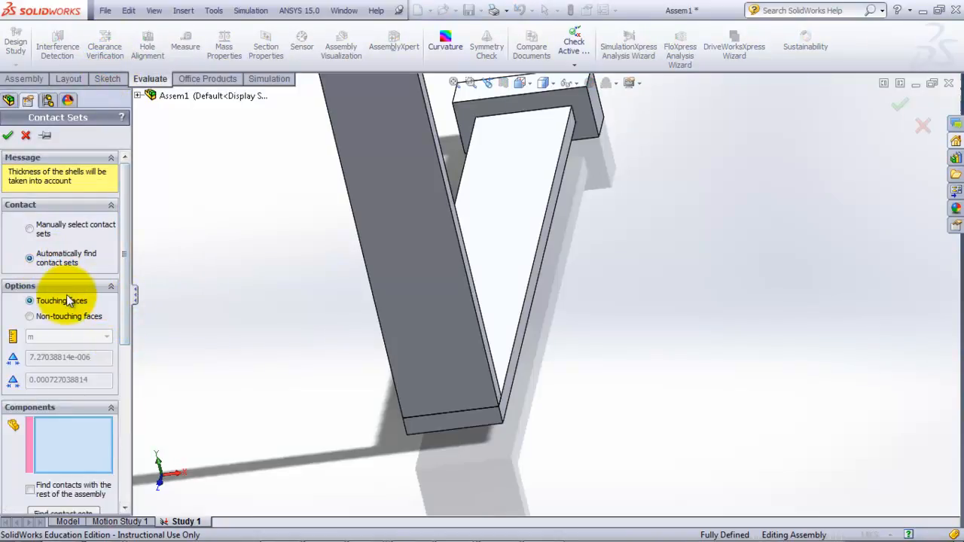
{"action": "left_click_drag", "start_coordinate": [124, 268], "coordinate": [124, 350]}
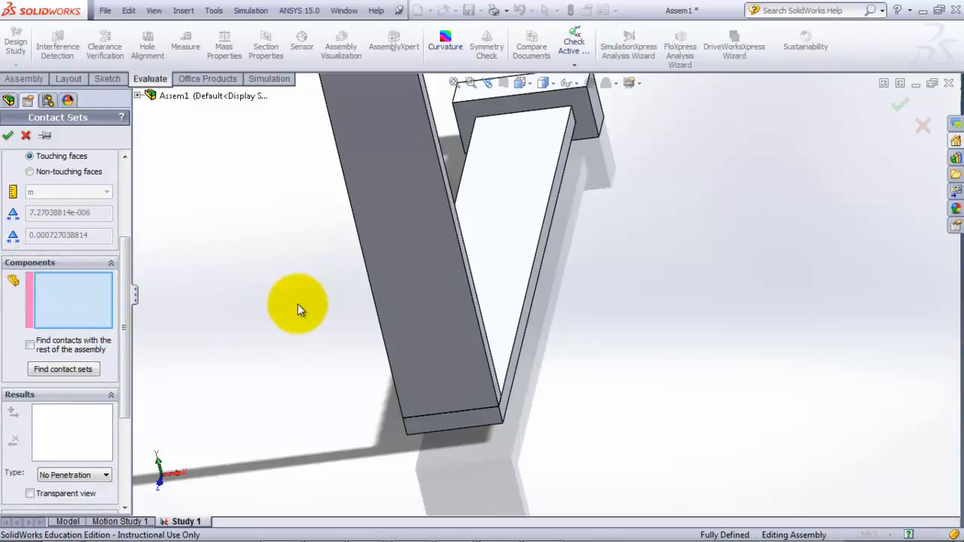
{"action": "left_click", "coordinate": [398, 292]}
{"action": "left_click", "coordinate": [521, 284]}
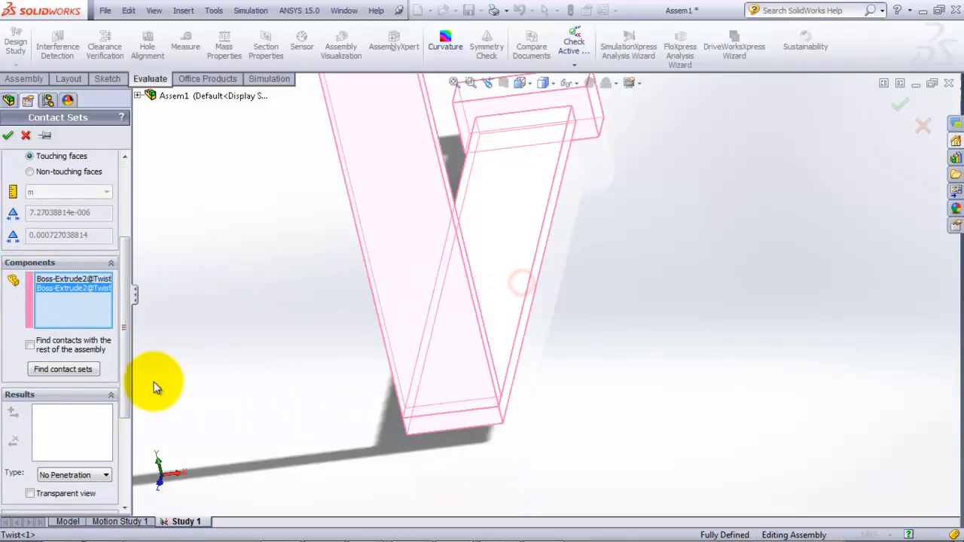
{"action": "left_click", "coordinate": [72, 371]}
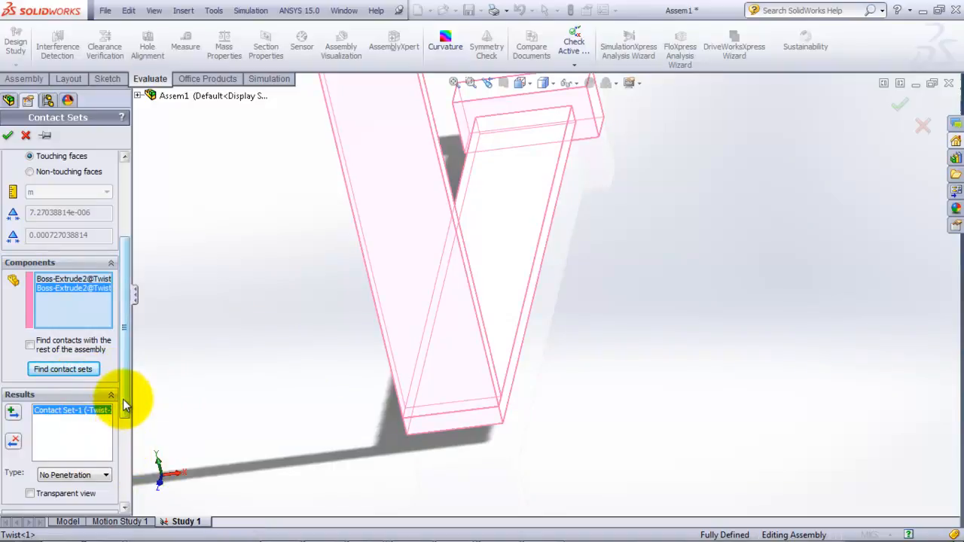
Step: Review the contact types and properties available for the found contact set, and discard the contact set definition
{"action": "left_click_drag", "start_coordinate": [128, 386], "coordinate": [133, 435]}
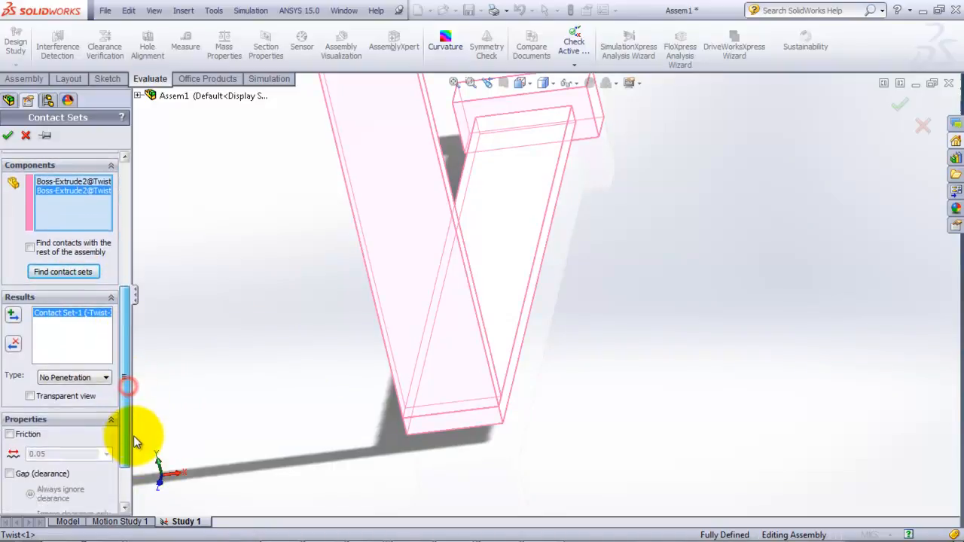
{"action": "left_click", "coordinate": [104, 379]}
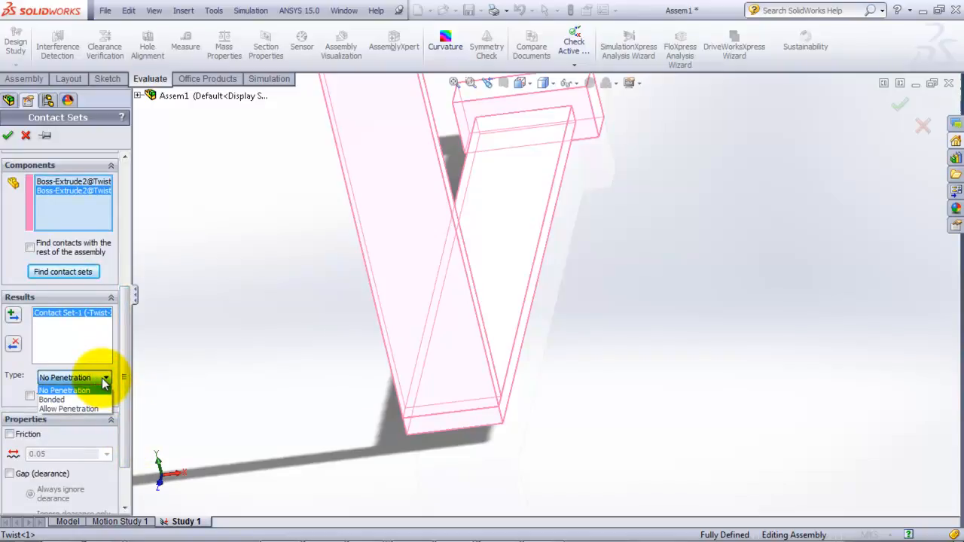
{"action": "left_click", "coordinate": [125, 380]}
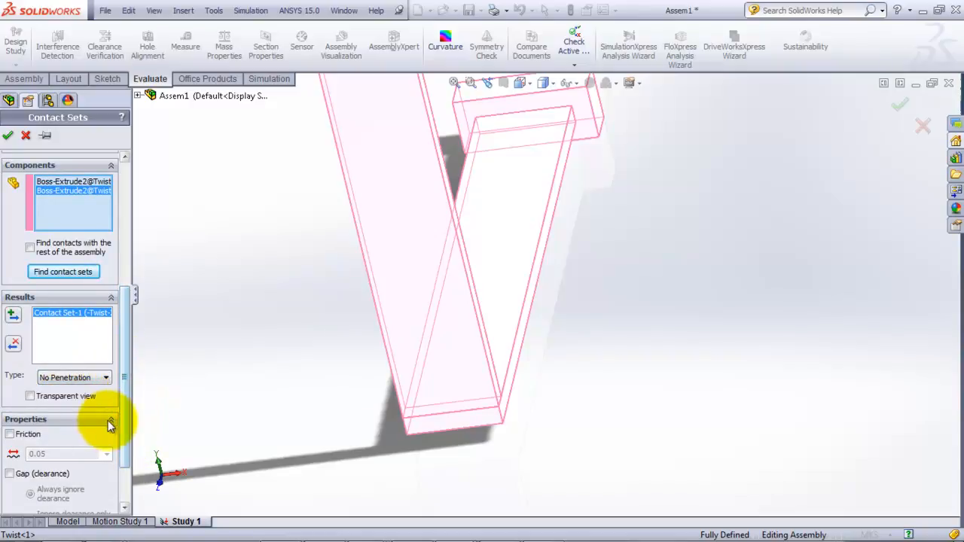
{"action": "scroll", "coordinate": [124, 414], "scroll_direction": "down", "scroll_amount": 2}
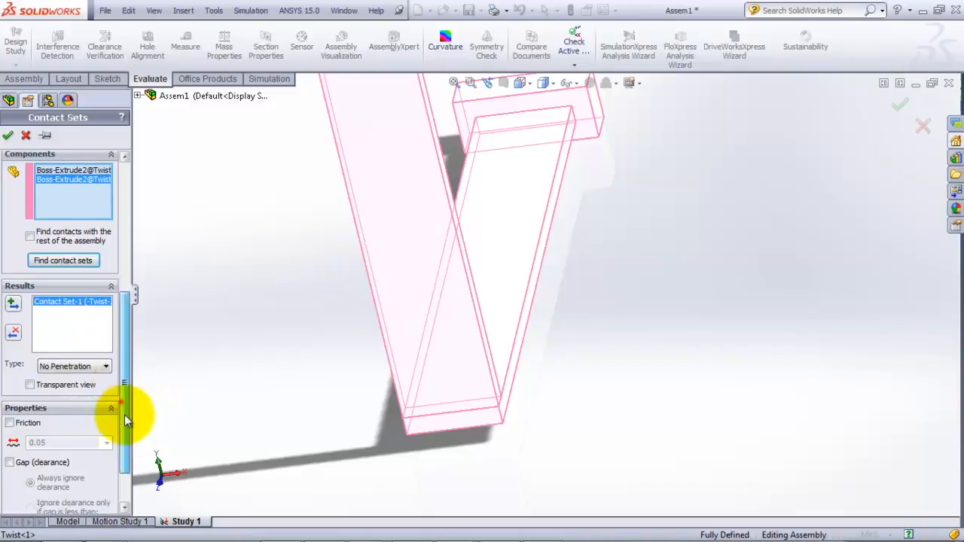
{"action": "left_click", "coordinate": [26, 137]}
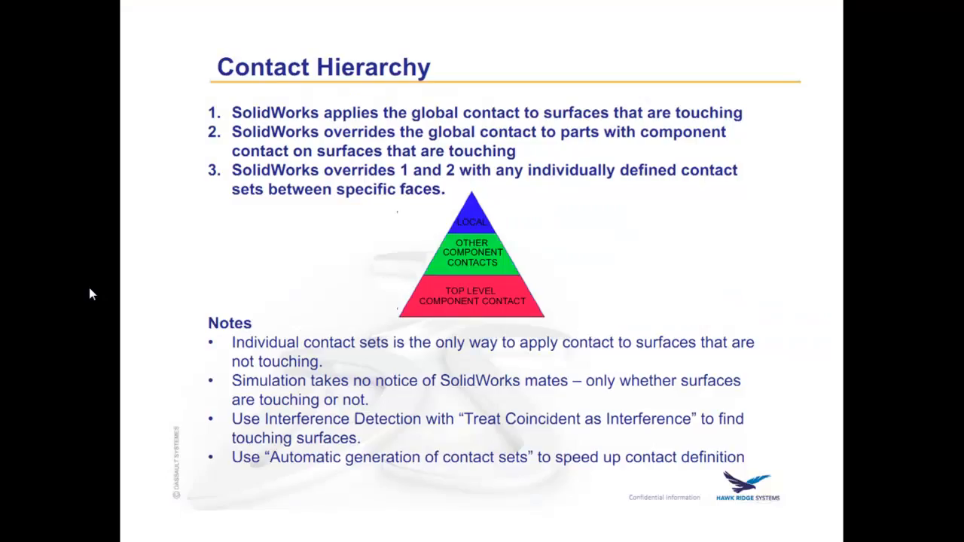
Step: Switch back to SolidWorks and apply a No Penetration component contact as the global contact of Study 1
{"action": "key", "text": "alt+Tab"}
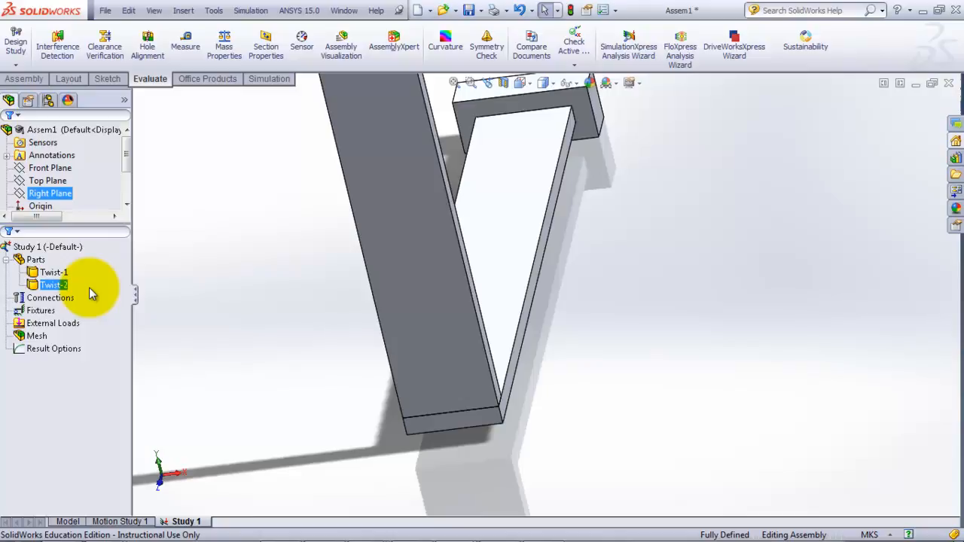
{"action": "left_click", "coordinate": [63, 298]}
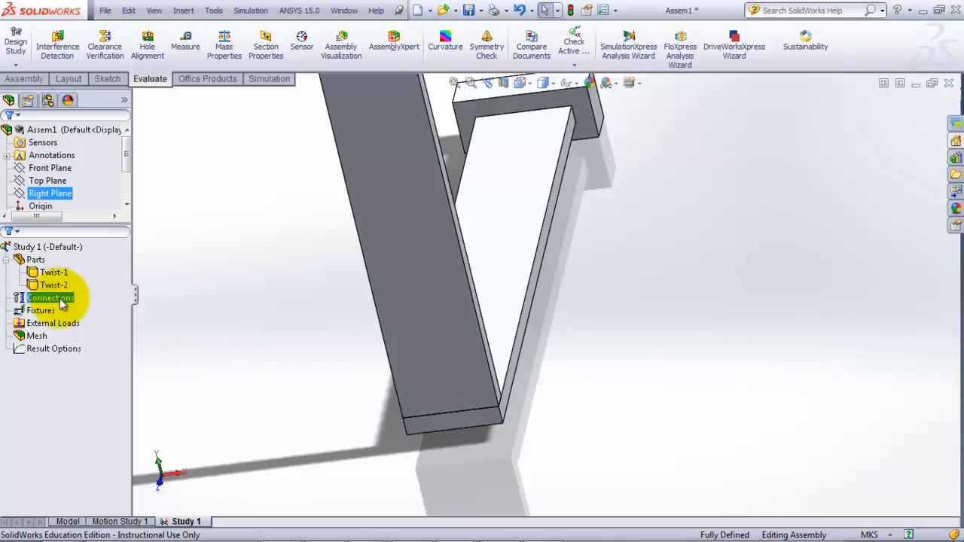
{"action": "middle_click_drag", "start_coordinate": [673, 380], "coordinate": [631, 381]}
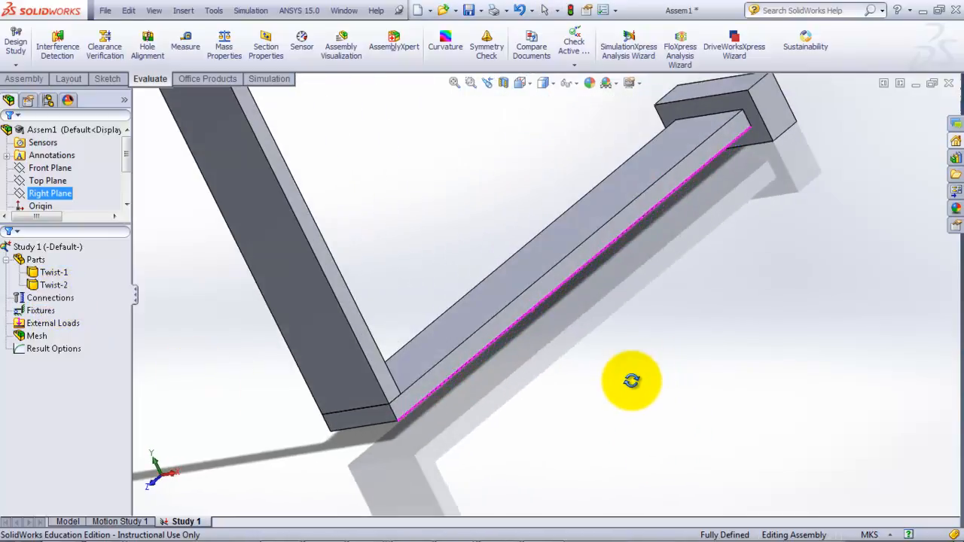
{"action": "right_click", "coordinate": [69, 300]}
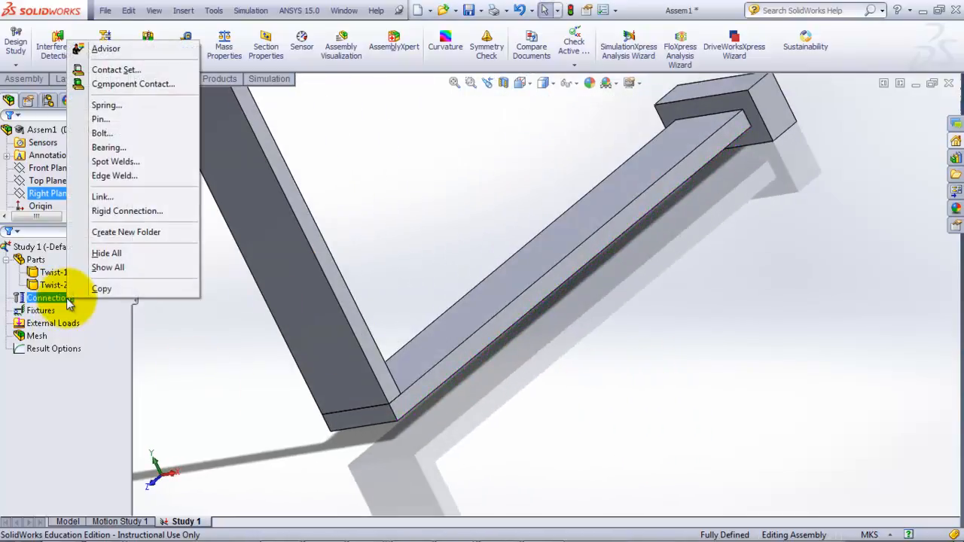
{"action": "left_click", "coordinate": [151, 85]}
{"action": "left_click", "coordinate": [30, 326]}
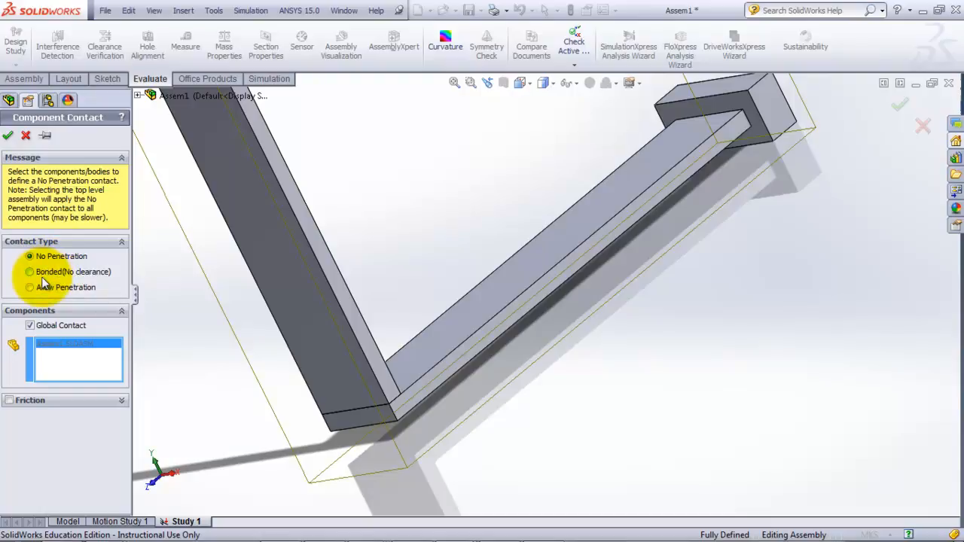
{"action": "left_click", "coordinate": [8, 137]}
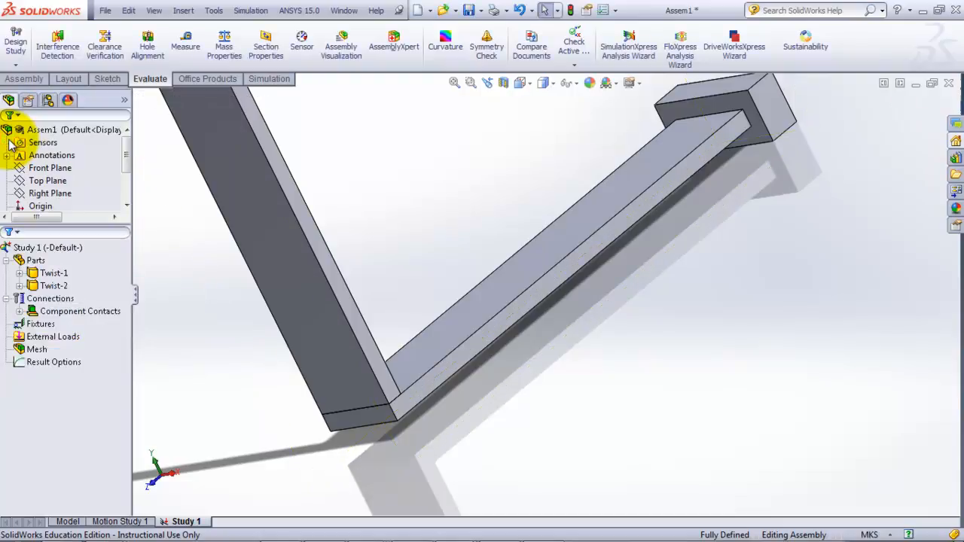
{"action": "left_click", "coordinate": [31, 311]}
{"action": "left_click", "coordinate": [20, 310]}
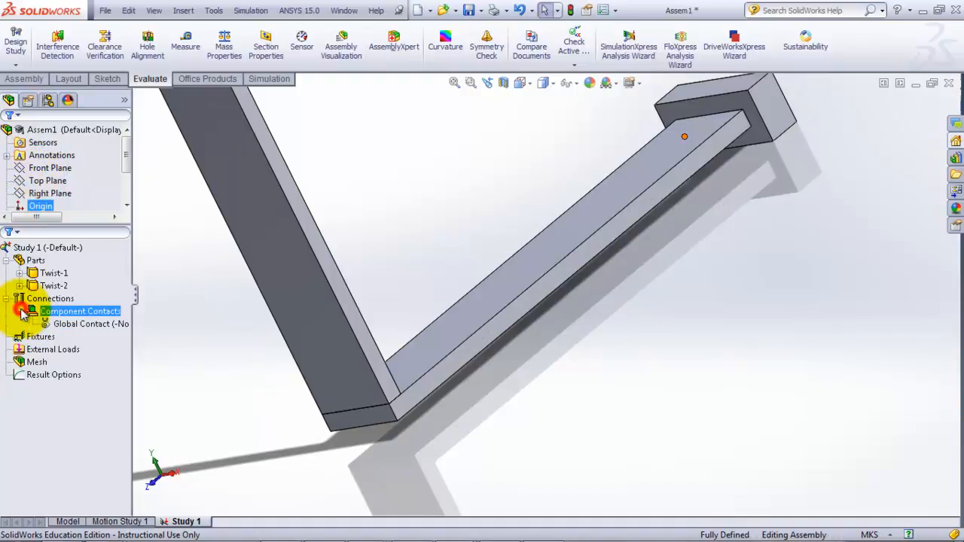
{"action": "left_click", "coordinate": [20, 311]}
Step: Apply a fixed geometry fixture to the long underside face of Twist-1
{"action": "left_click", "coordinate": [41, 323]}
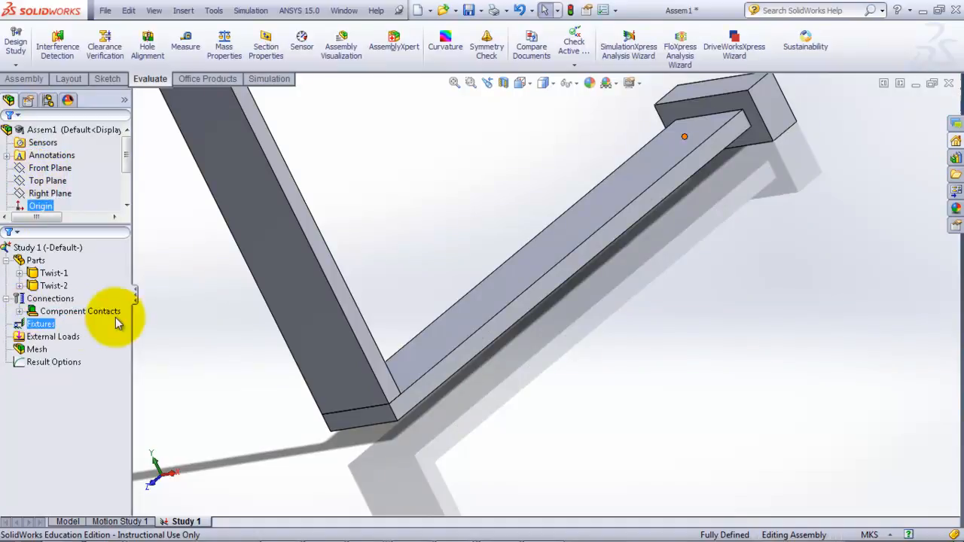
{"action": "right_click", "coordinate": [51, 330]}
{"action": "left_click", "coordinate": [109, 357]}
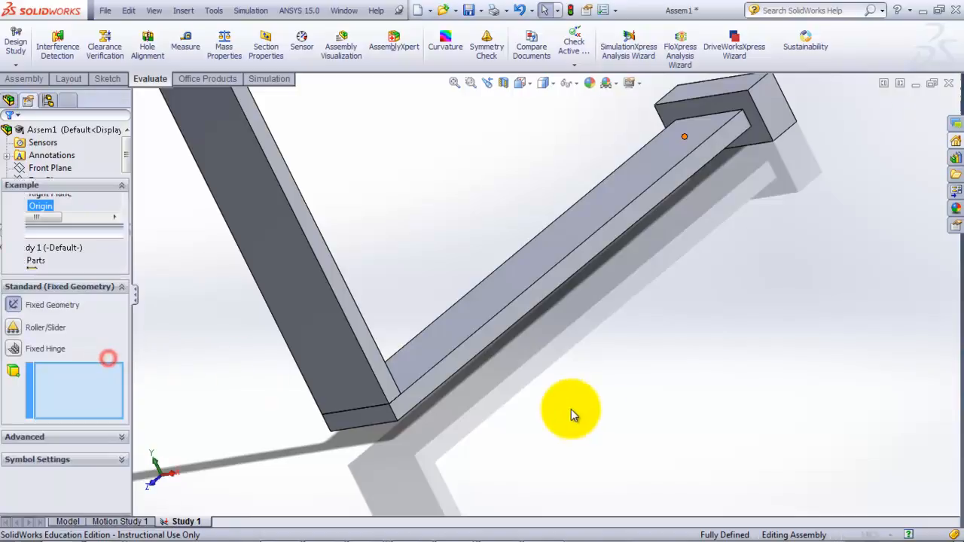
{"action": "middle_click_drag", "start_coordinate": [582, 400], "coordinate": [516, 345]}
{"action": "left_click", "coordinate": [515, 345]}
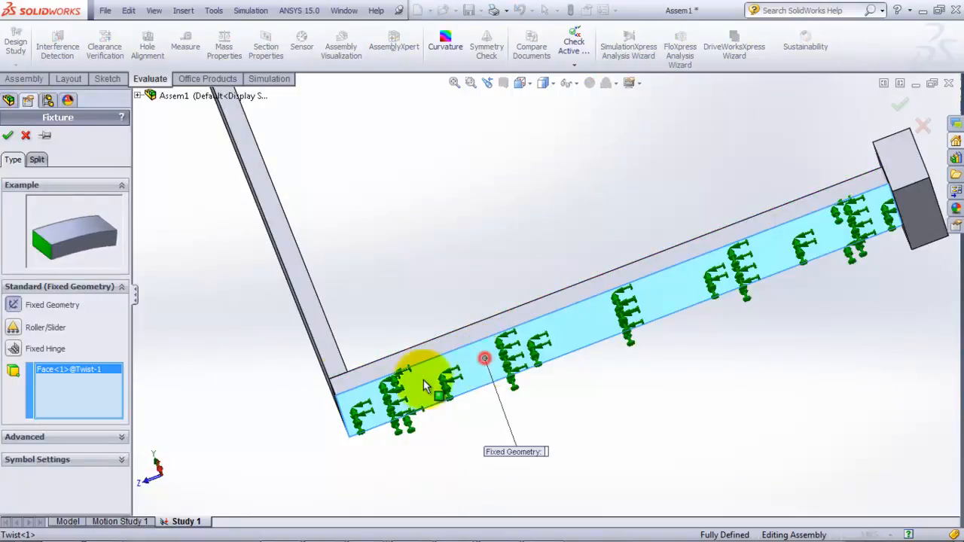
{"action": "middle_click_drag", "start_coordinate": [424, 291], "coordinate": [469, 334]}
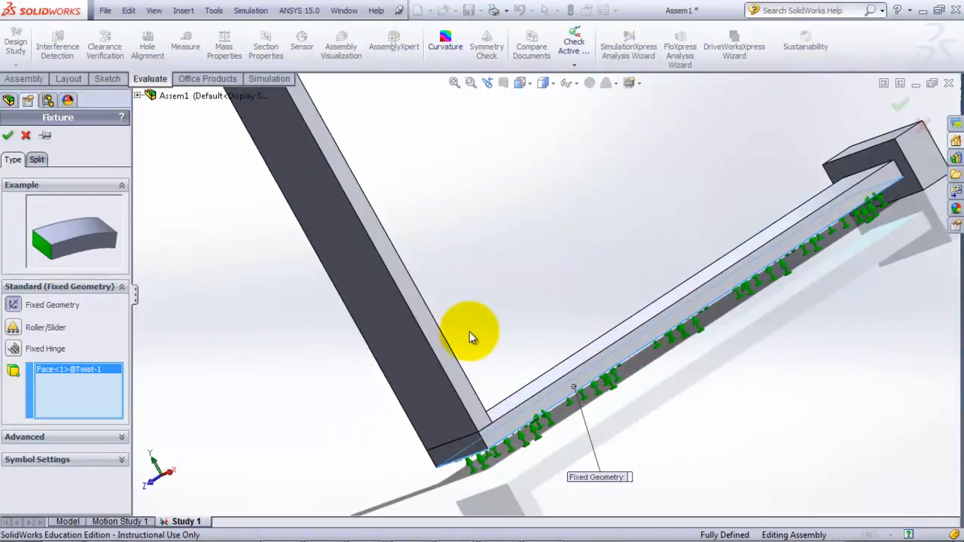
{"action": "left_click", "coordinate": [6, 136]}
{"action": "left_click", "coordinate": [46, 337]}
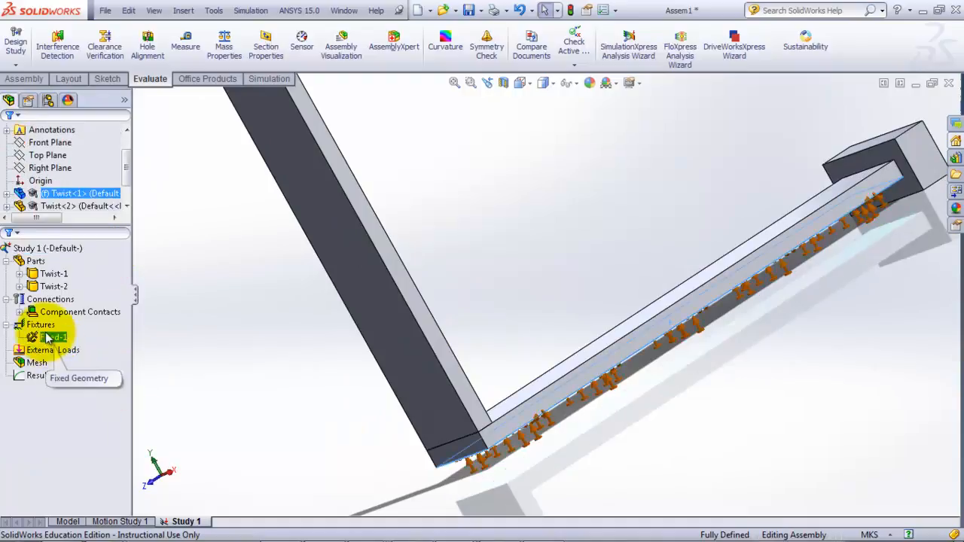
Step: Apply a pressure of 500 N/m^2 normal to the long outer face of Twist-2
{"action": "right_click", "coordinate": [34, 350]}
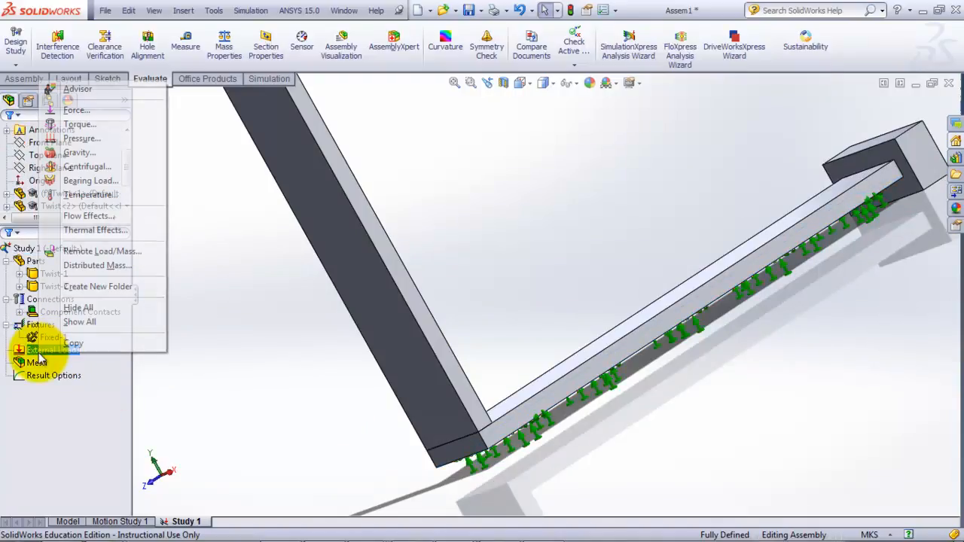
{"action": "left_click", "coordinate": [102, 139]}
{"action": "left_click", "coordinate": [355, 265]}
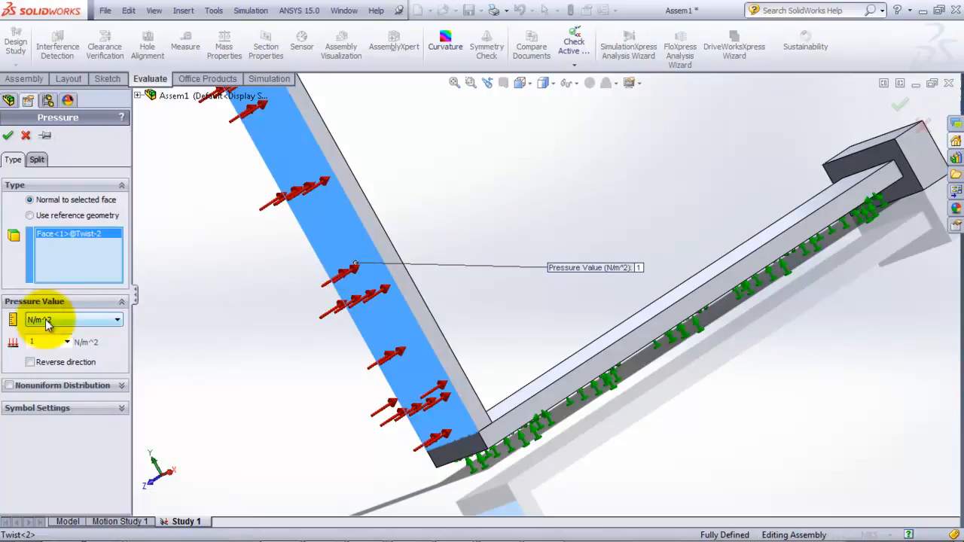
{"action": "double_click", "coordinate": [30, 341]}
{"action": "type", "text": "500"}
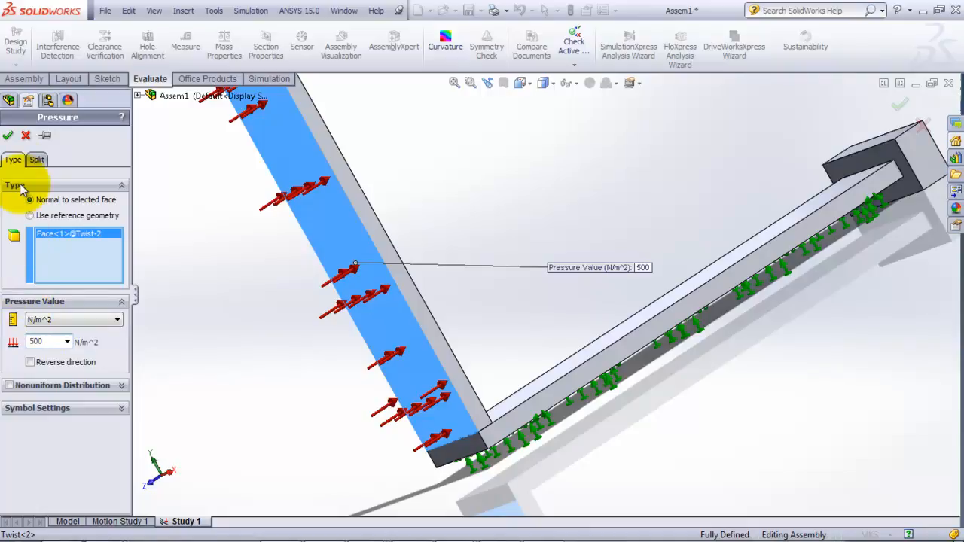
{"action": "left_click", "coordinate": [8, 135]}
{"action": "left_click", "coordinate": [686, 368]}
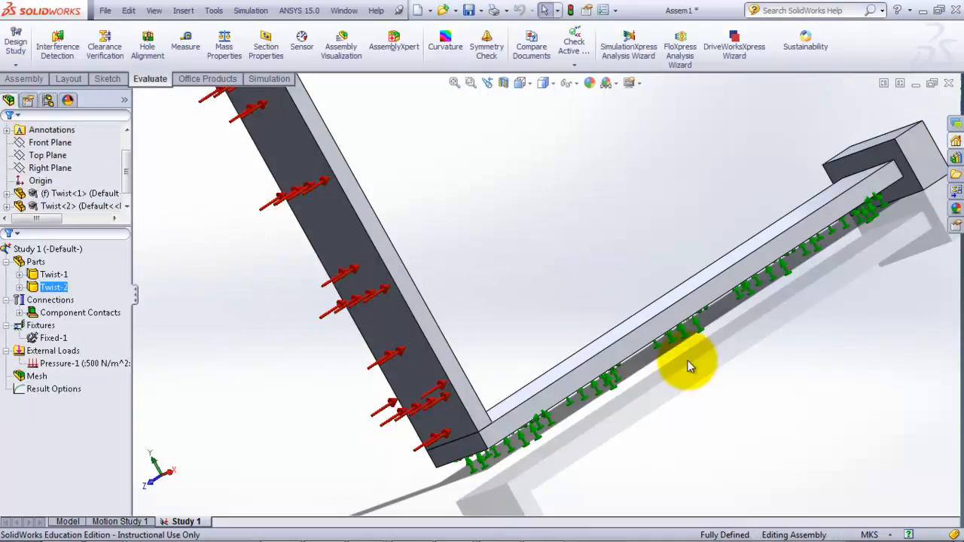
{"action": "scroll", "coordinate": [684, 338], "scroll_direction": "down", "scroll_amount": 3}
{"action": "middle_click_drag", "start_coordinate": [643, 351], "coordinate": [679, 390]}
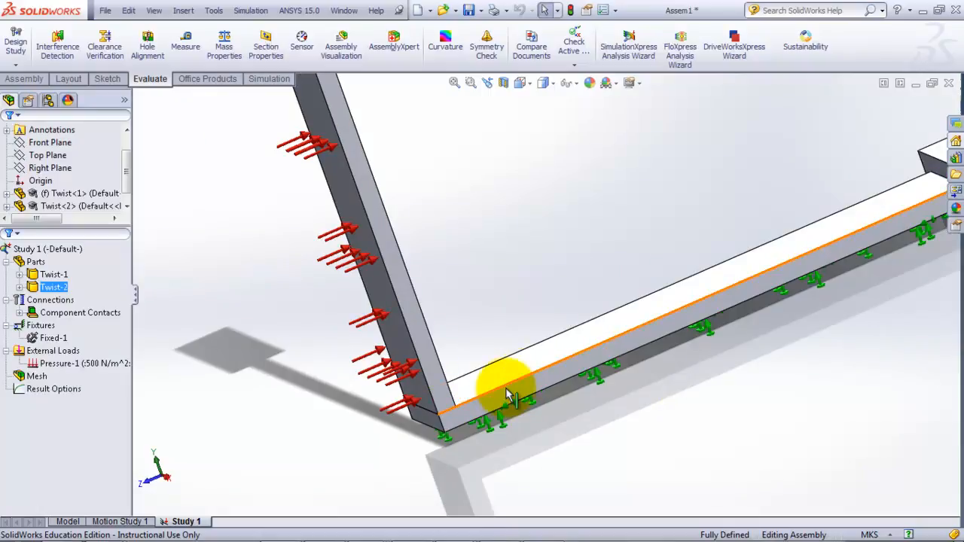
{"action": "left_click", "coordinate": [410, 367]}
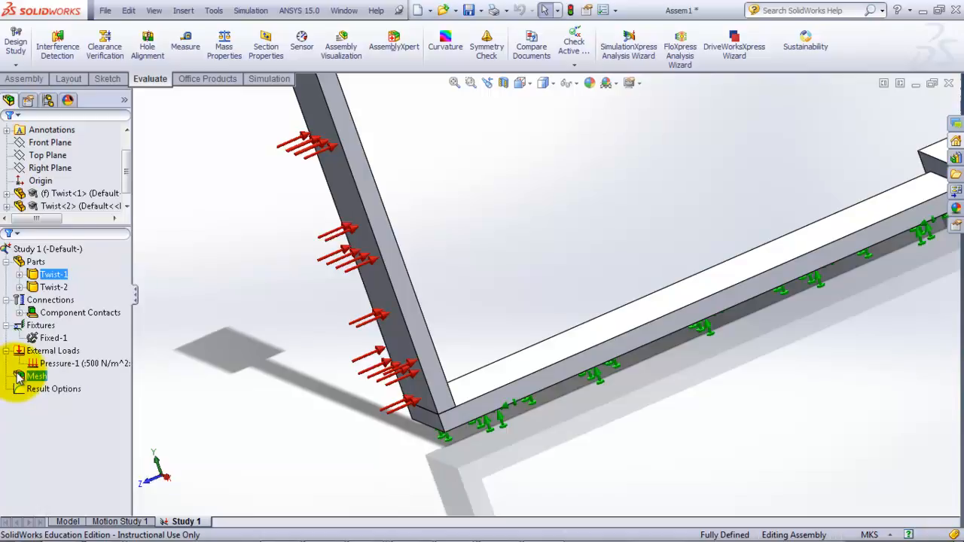
Step: Mesh the Twist assembly with a standard mesh at a global element size of 0.0033 m
{"action": "right_click", "coordinate": [24, 376]}
{"action": "left_click", "coordinate": [68, 179]}
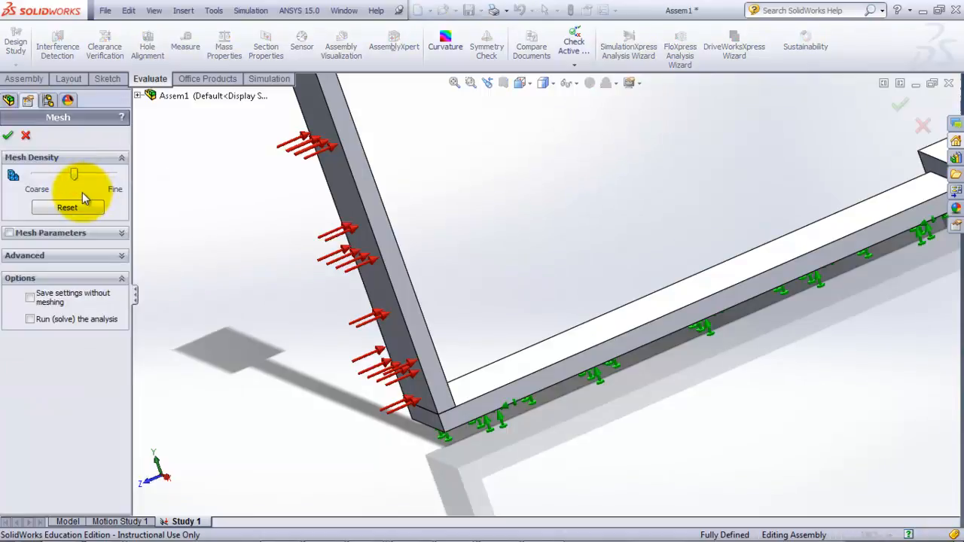
{"action": "left_click", "coordinate": [9, 232]}
{"action": "left_click", "coordinate": [9, 232]}
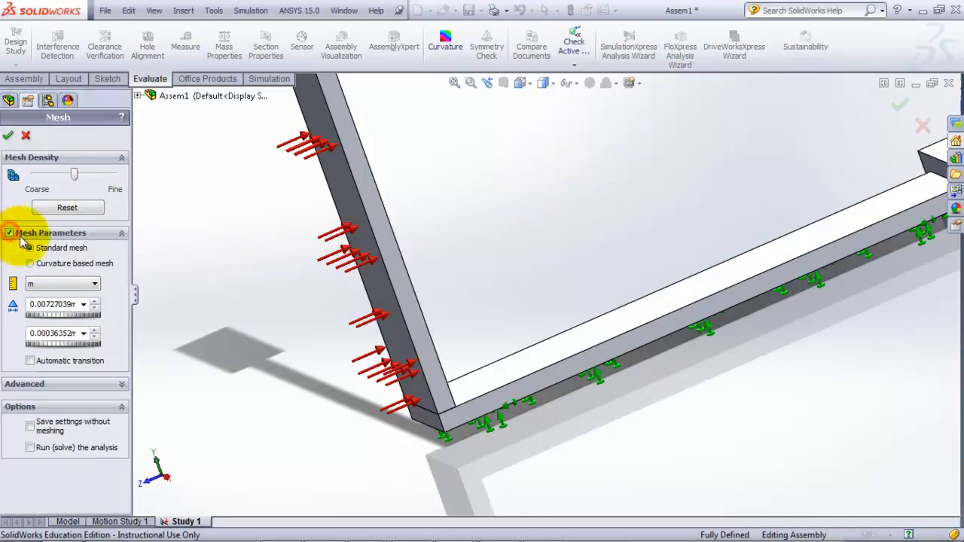
{"action": "left_click", "coordinate": [48, 304]}
{"action": "left_click", "coordinate": [41, 304]}
{"action": "double_click", "coordinate": [42, 304]}
{"action": "type", "text": ".0033"}
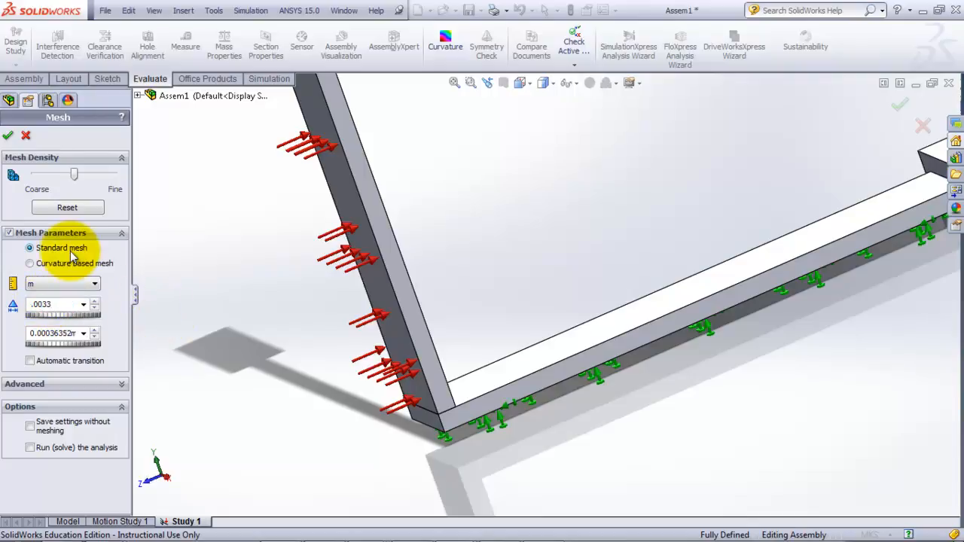
{"action": "left_click", "coordinate": [8, 136]}
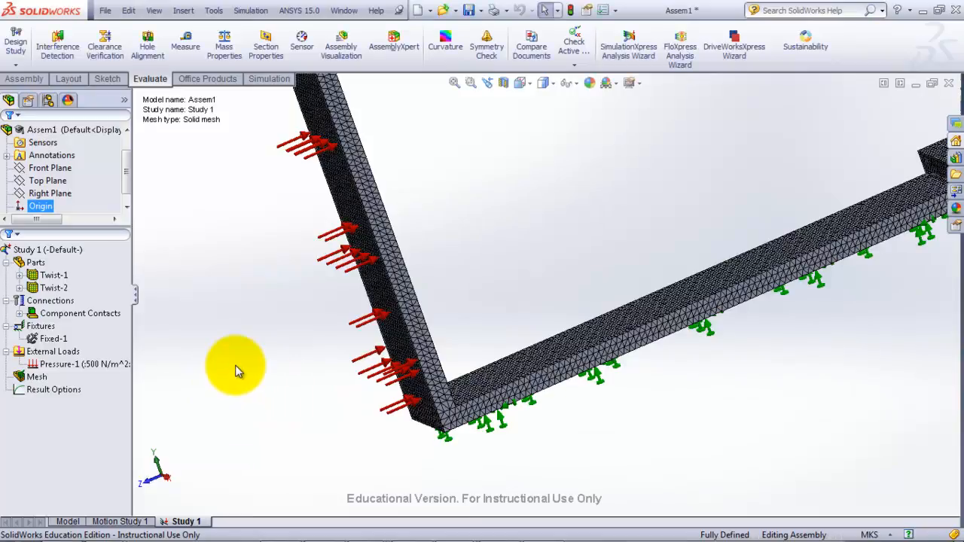
Step: Try to run the static analysis of Study 1
{"action": "left_click", "coordinate": [80, 364]}
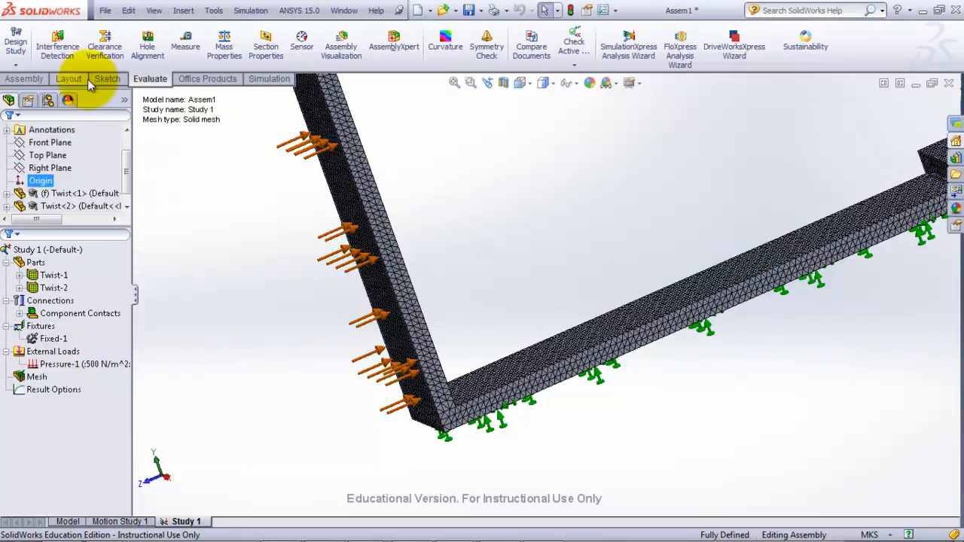
{"action": "left_click", "coordinate": [253, 79]}
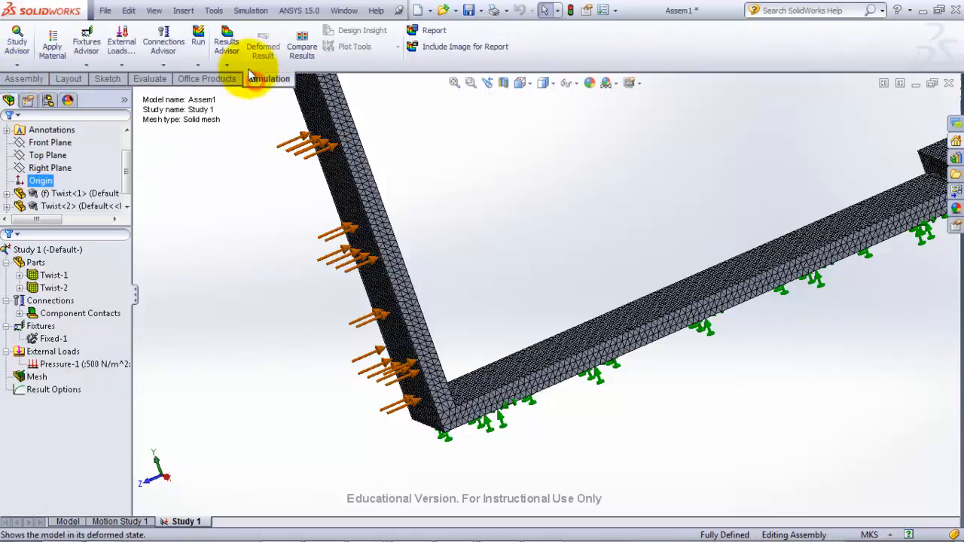
{"action": "left_click", "coordinate": [200, 41]}
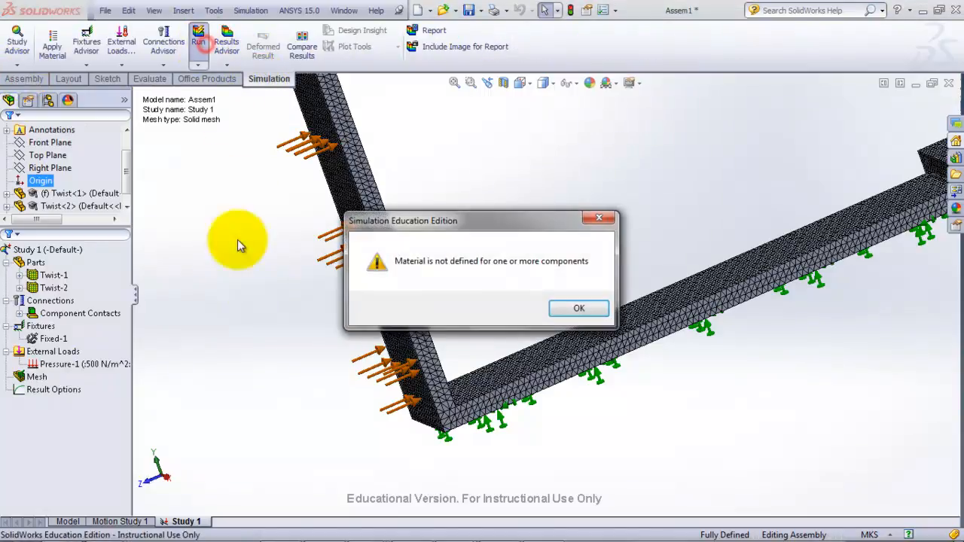
{"action": "left_click", "coordinate": [578, 309]}
Step: Assign Alloy Steel as the material of both Twist-1 and Twist-2 in the study
{"action": "left_click", "coordinate": [50, 275]}
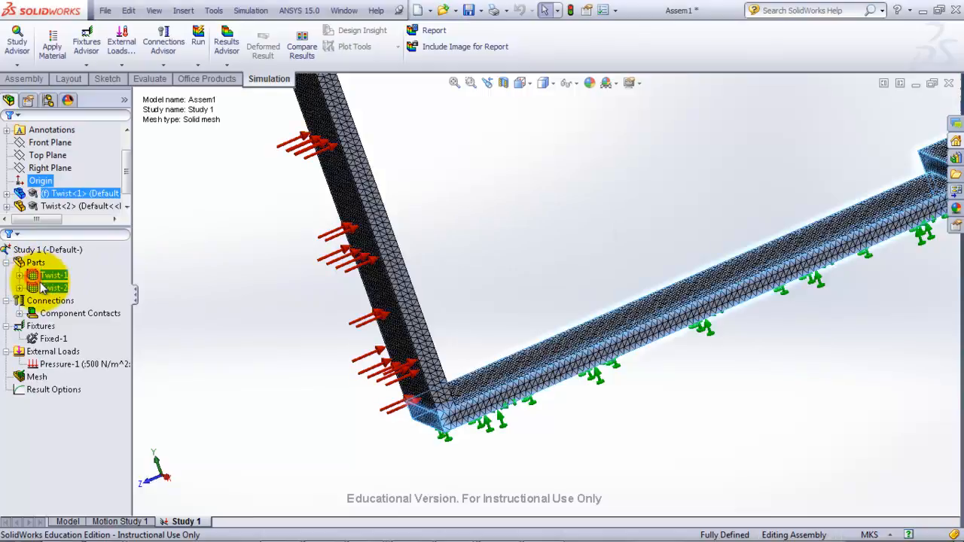
{"action": "left_click", "coordinate": [42, 286], "text": "ctrl"}
{"action": "right_click", "coordinate": [43, 286]}
{"action": "left_click", "coordinate": [85, 300]}
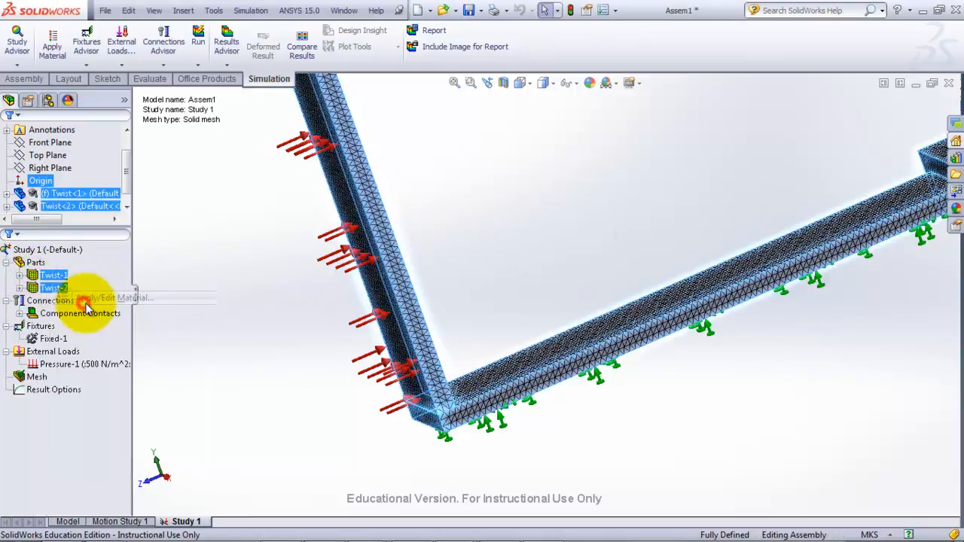
{"action": "left_click", "coordinate": [488, 464]}
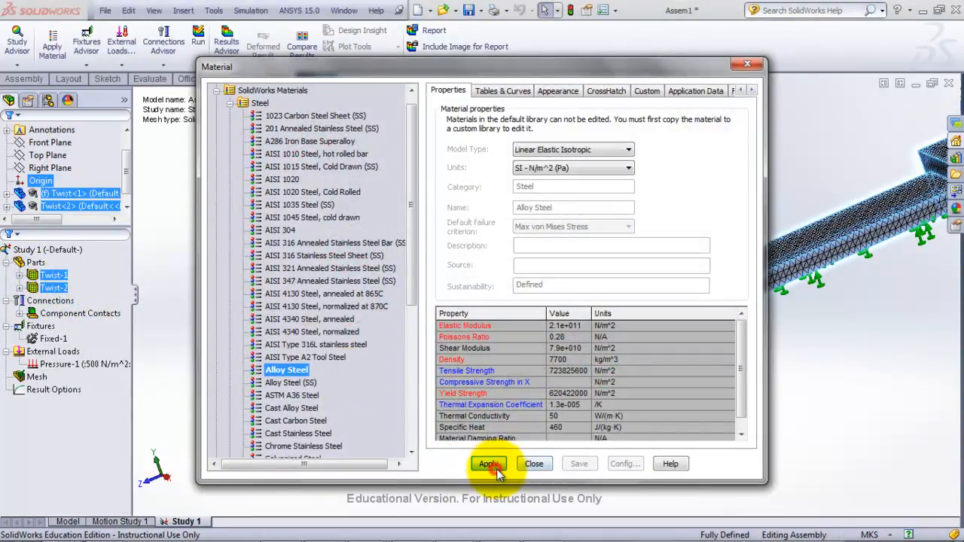
{"action": "left_click", "coordinate": [532, 463]}
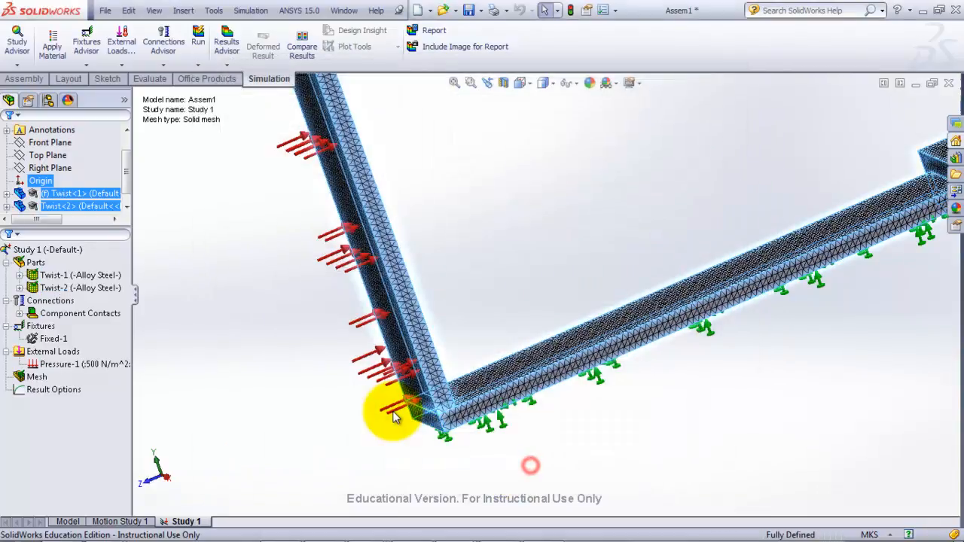
Step: Try to solve Study 1 with the alloy steel parts
{"action": "left_click", "coordinate": [199, 42]}
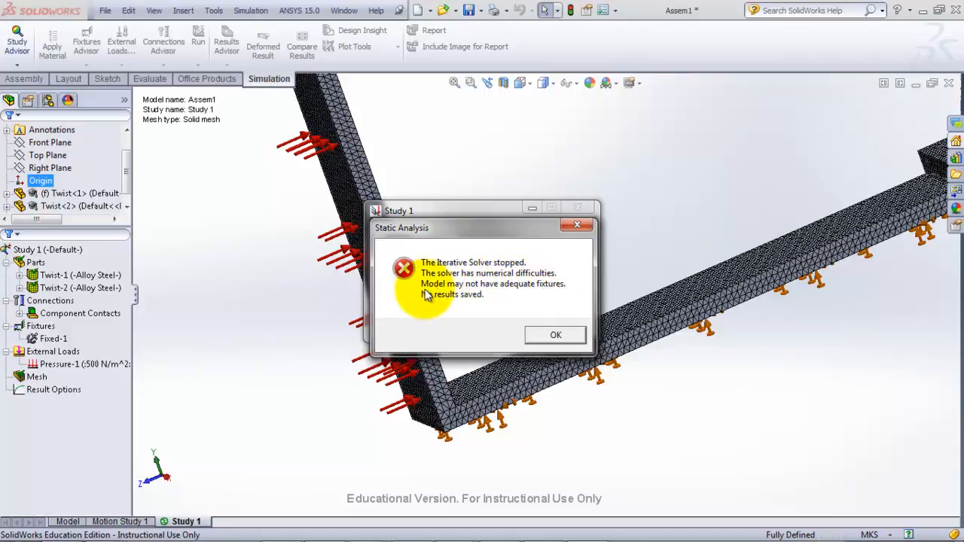
{"action": "left_click", "coordinate": [557, 336]}
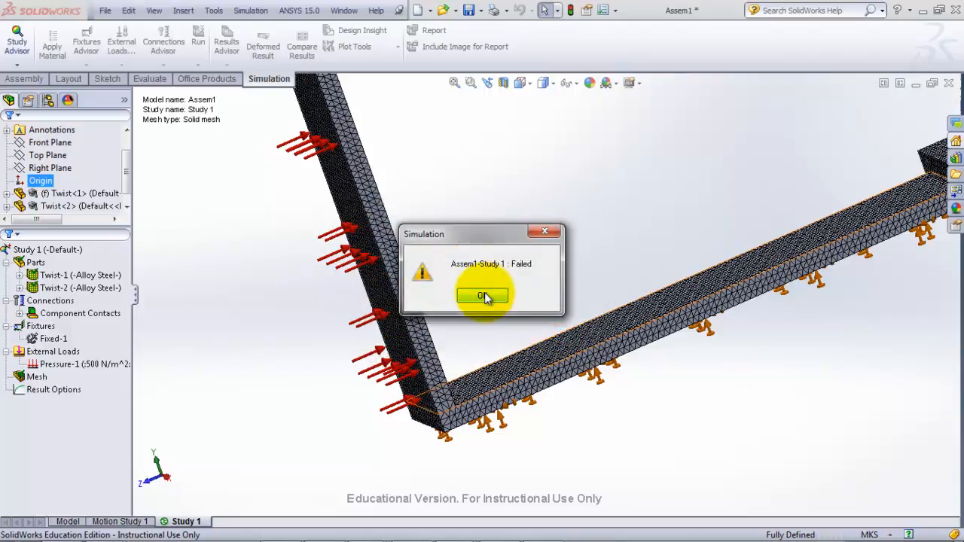
{"action": "left_click", "coordinate": [485, 294]}
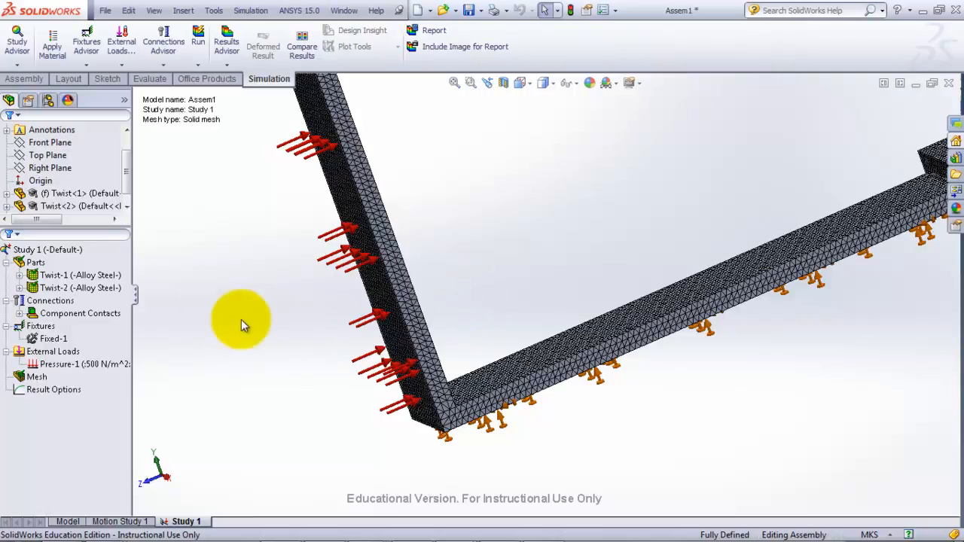
Step: Enable the soft spring option to stabilize the model in the static properties of Study 1
{"action": "left_click", "coordinate": [22, 261]}
{"action": "right_click", "coordinate": [23, 251]}
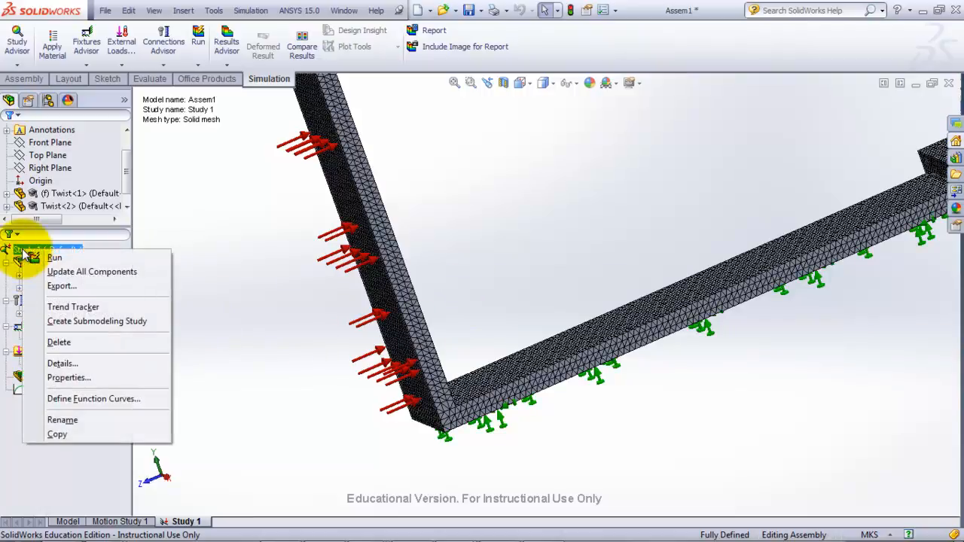
{"action": "left_click", "coordinate": [67, 377]}
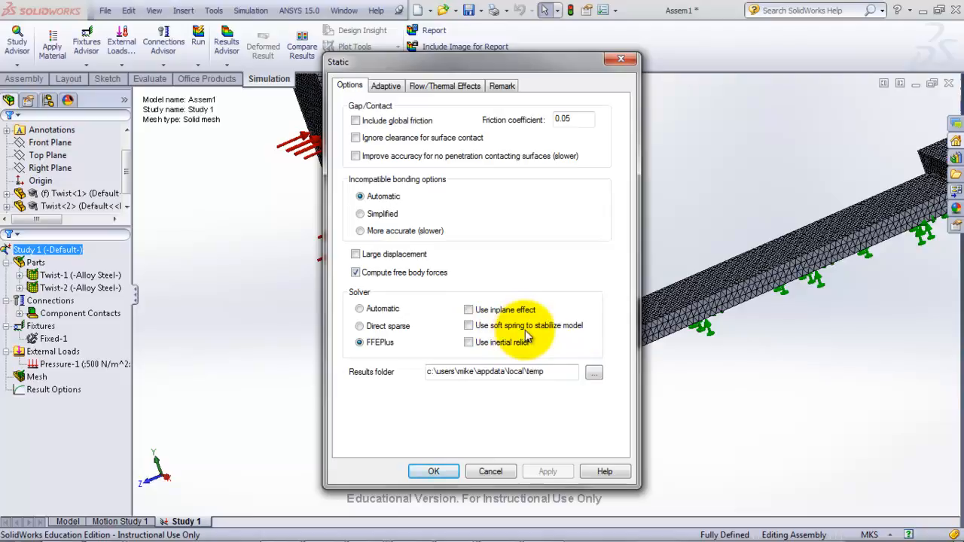
{"action": "left_click", "coordinate": [469, 326]}
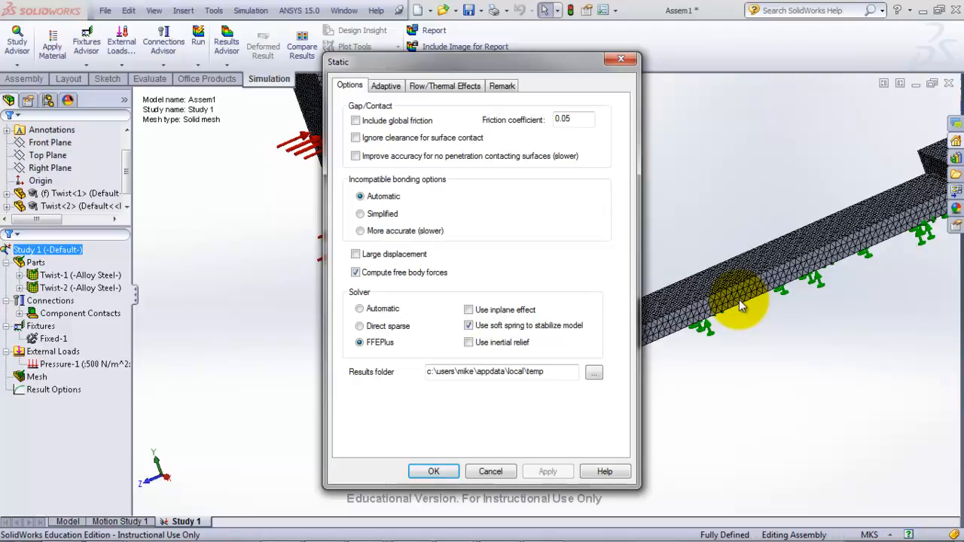
{"action": "left_click", "coordinate": [432, 470]}
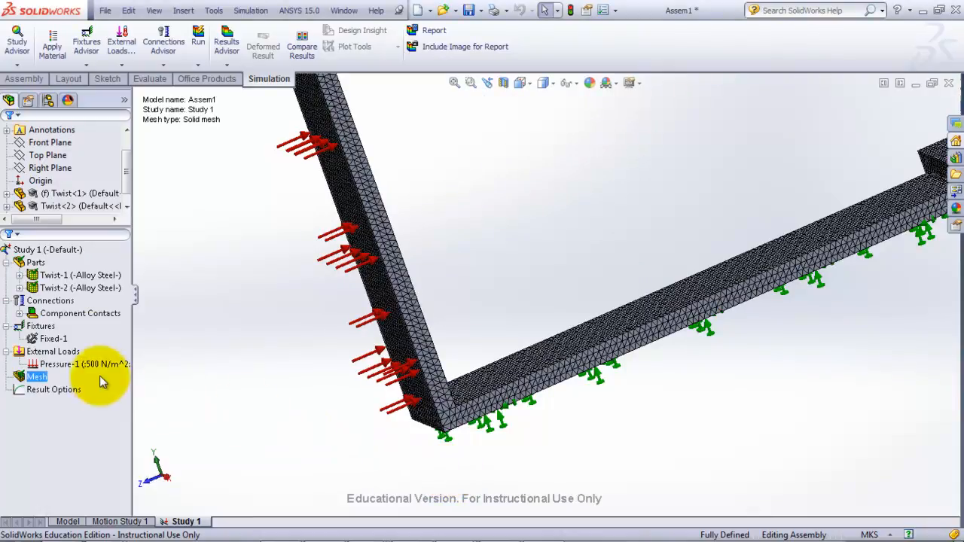
Step: Remesh the assembly as a draft quality mesh, keeping the 0.0033 m element size
{"action": "left_click", "coordinate": [44, 327]}
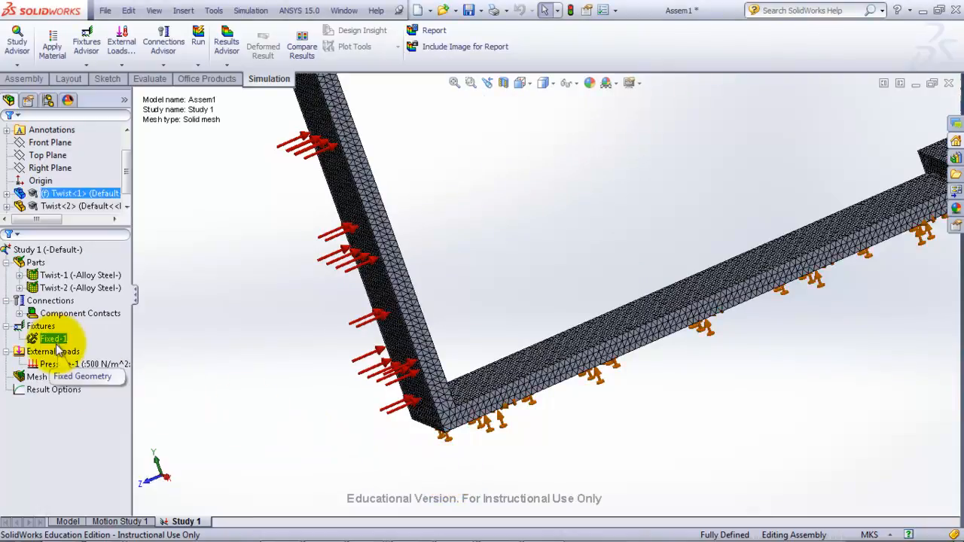
{"action": "right_click", "coordinate": [38, 376]}
{"action": "left_click", "coordinate": [116, 185]}
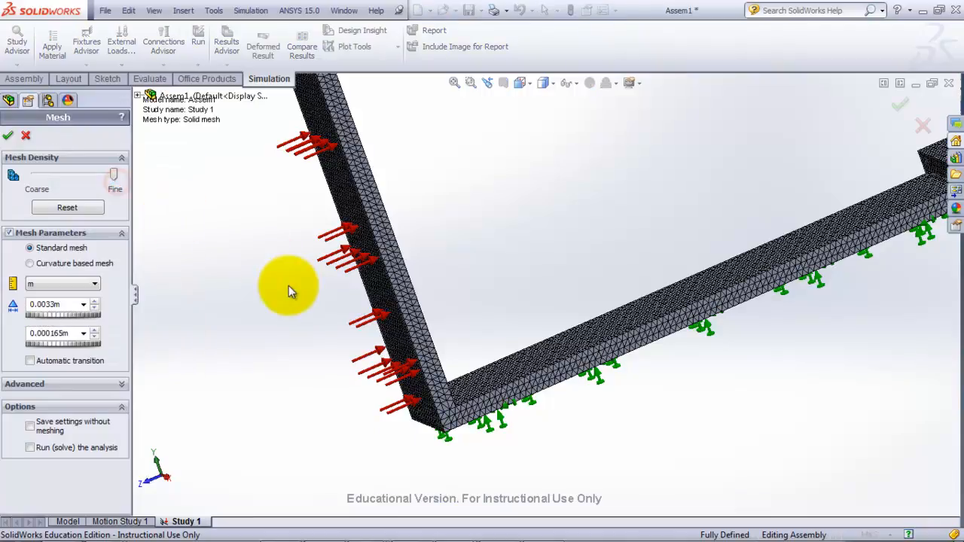
{"action": "left_click", "coordinate": [96, 385]}
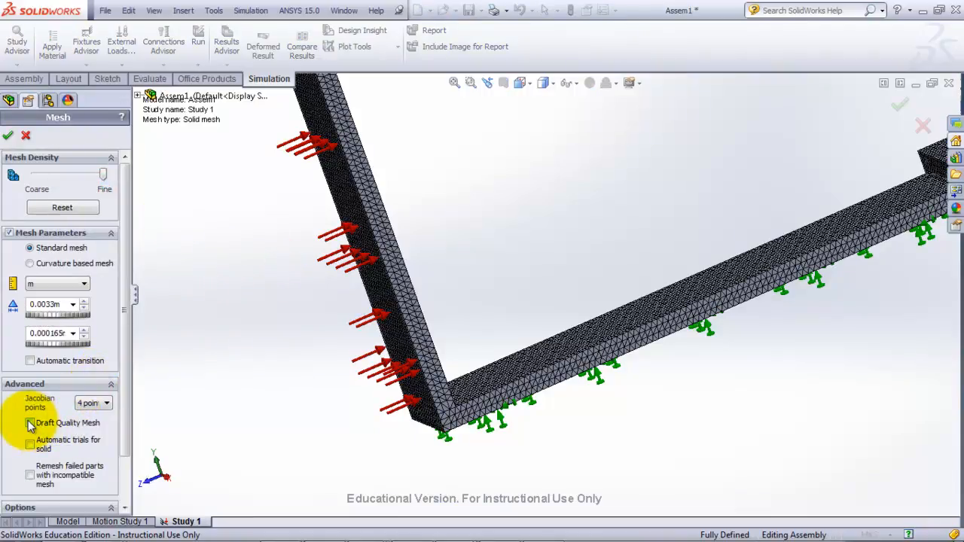
{"action": "left_click", "coordinate": [30, 424]}
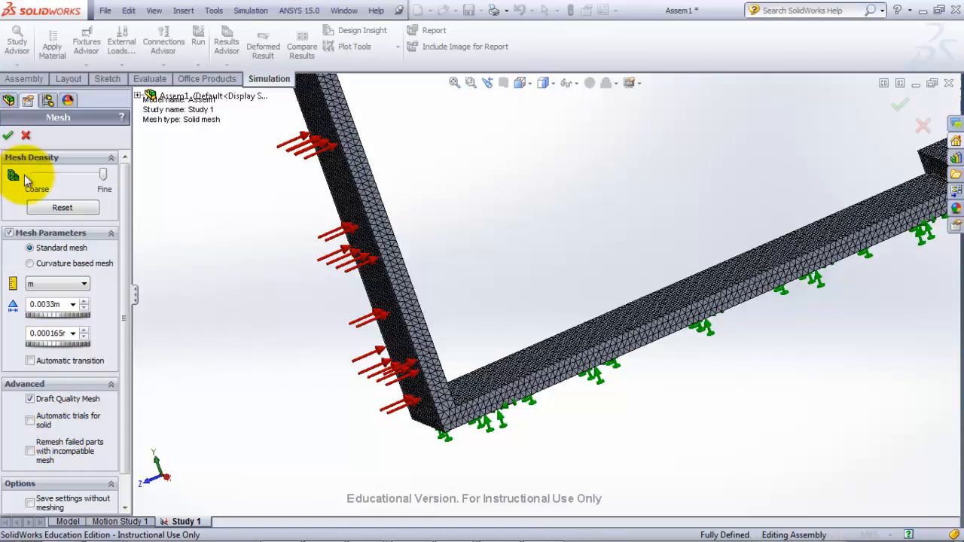
{"action": "left_click", "coordinate": [8, 136]}
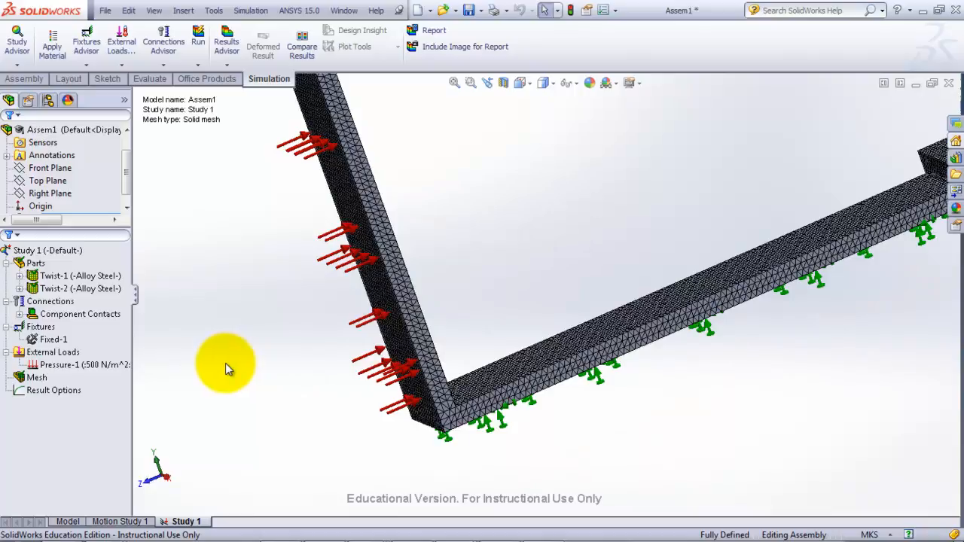
Step: Remesh the assembly at the fine end of the density range with the custom mesh parameters turned off
{"action": "left_click", "coordinate": [45, 326]}
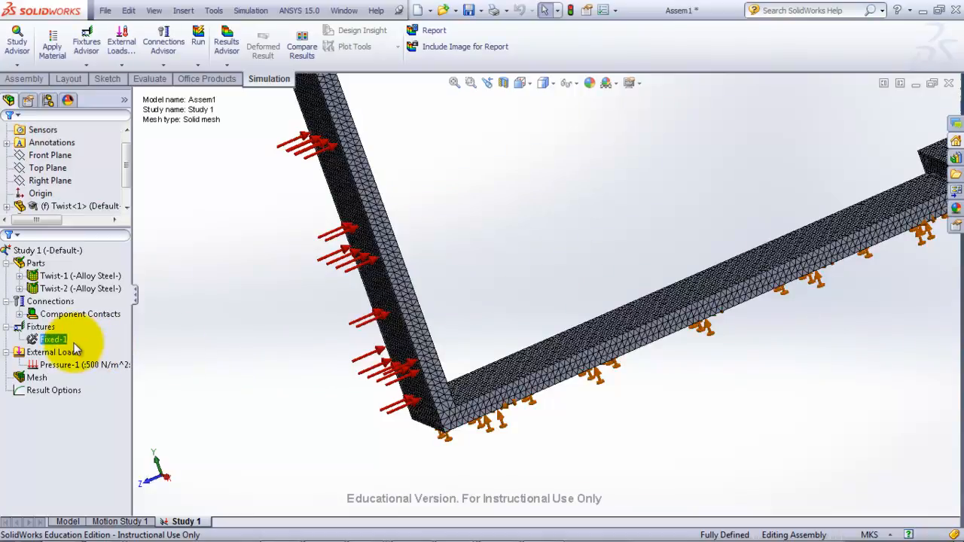
{"action": "left_click", "coordinate": [66, 364]}
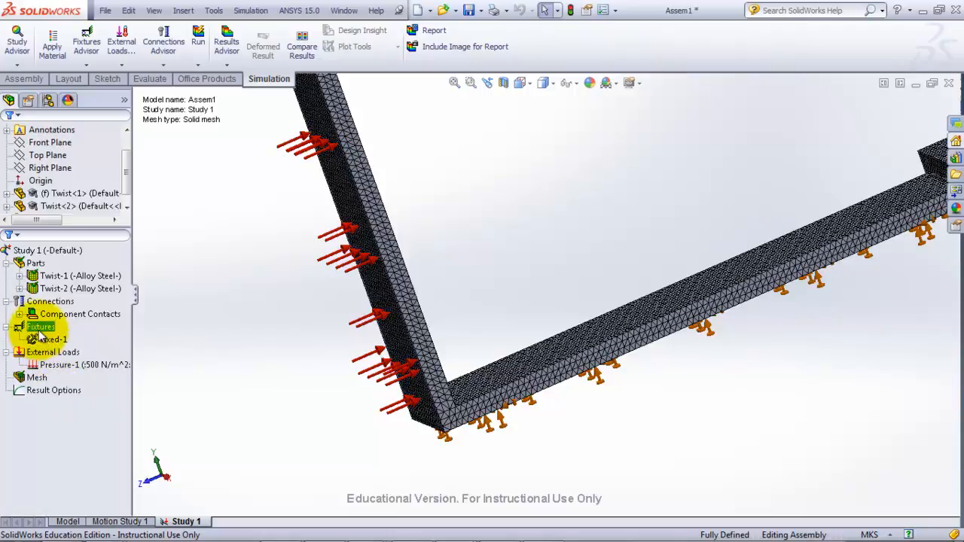
{"action": "right_click", "coordinate": [34, 377]}
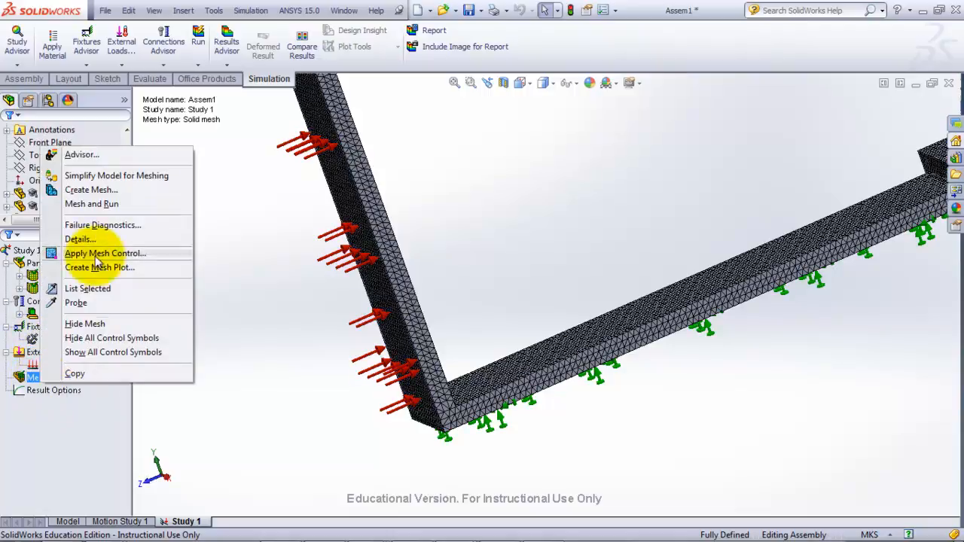
{"action": "left_click", "coordinate": [91, 190]}
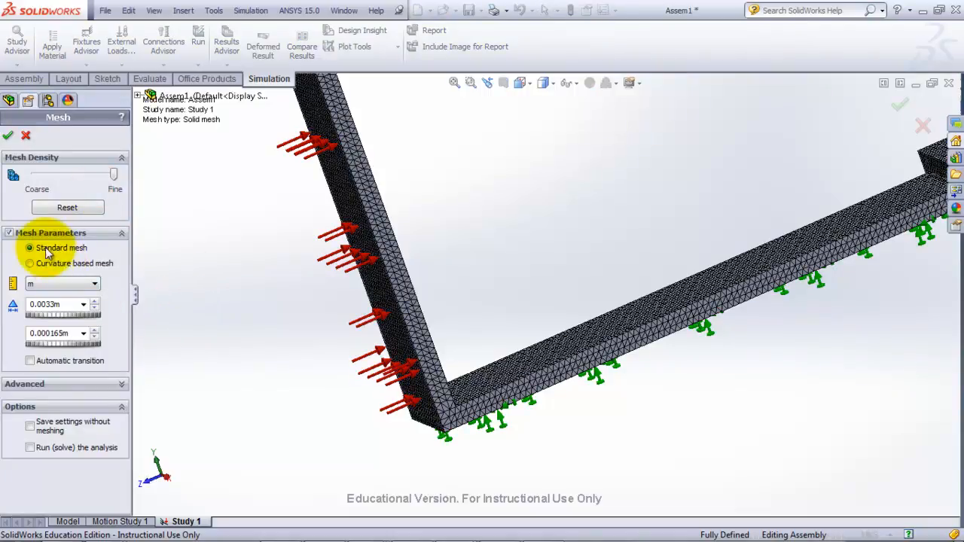
{"action": "left_click", "coordinate": [9, 232]}
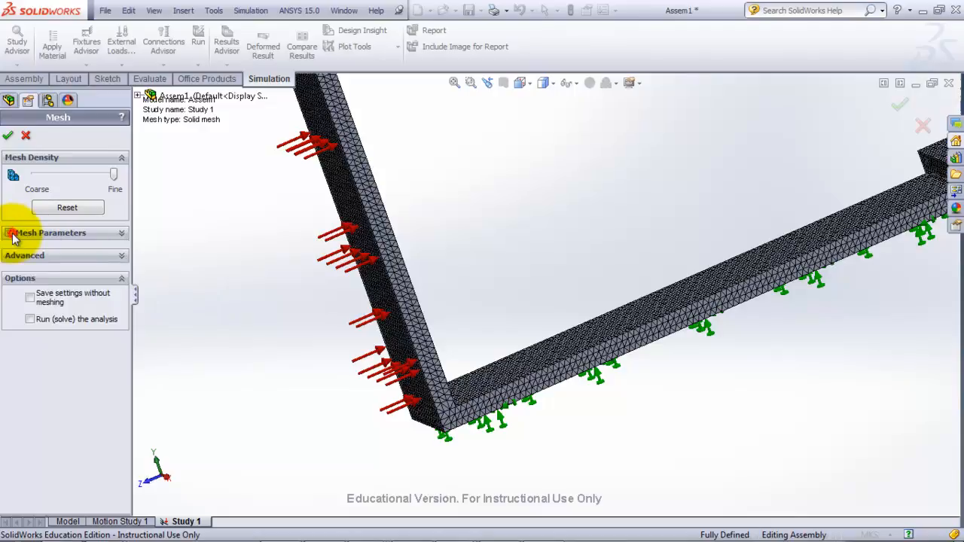
{"action": "left_click", "coordinate": [101, 258]}
{"action": "left_click", "coordinate": [8, 135]}
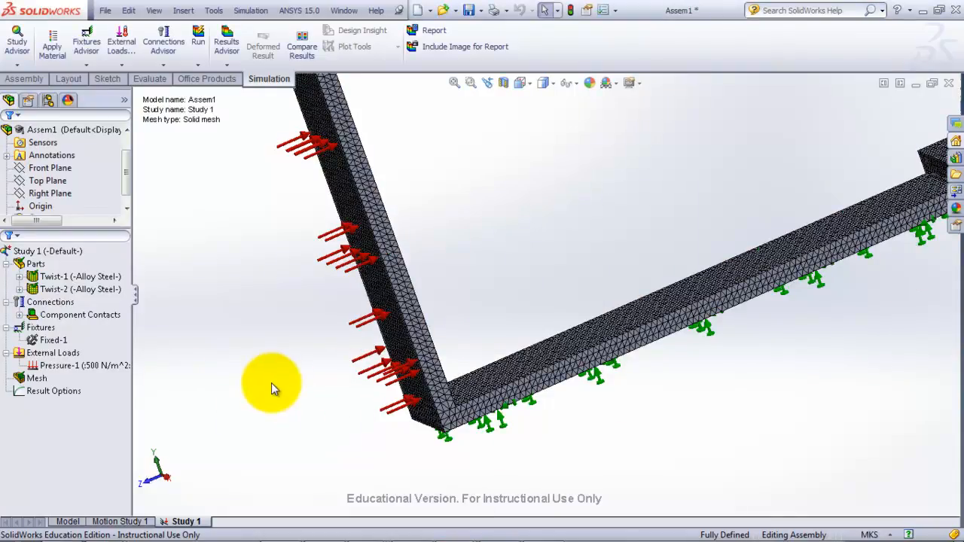
Step: Run Study 1 and choose to solve it with small displacement
{"action": "left_click", "coordinate": [90, 366]}
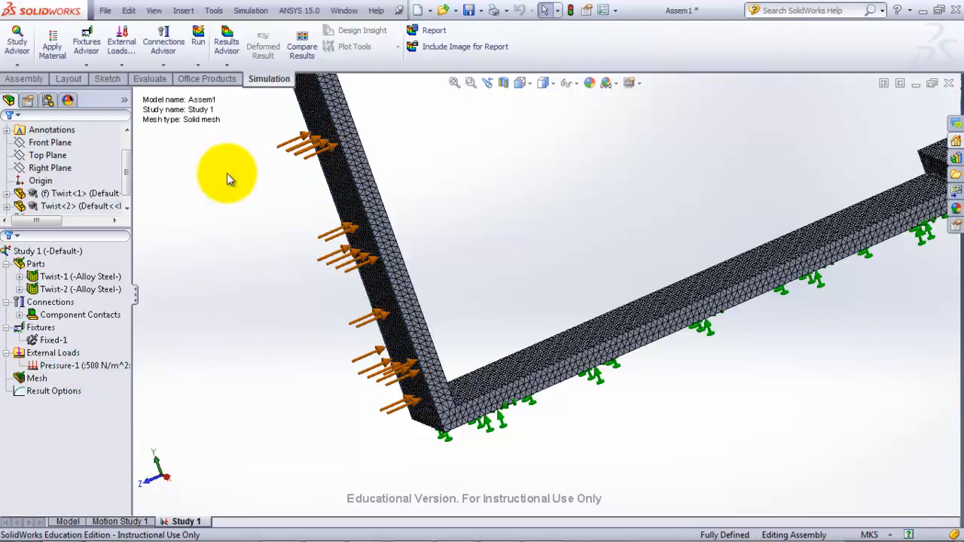
{"action": "left_click", "coordinate": [198, 38]}
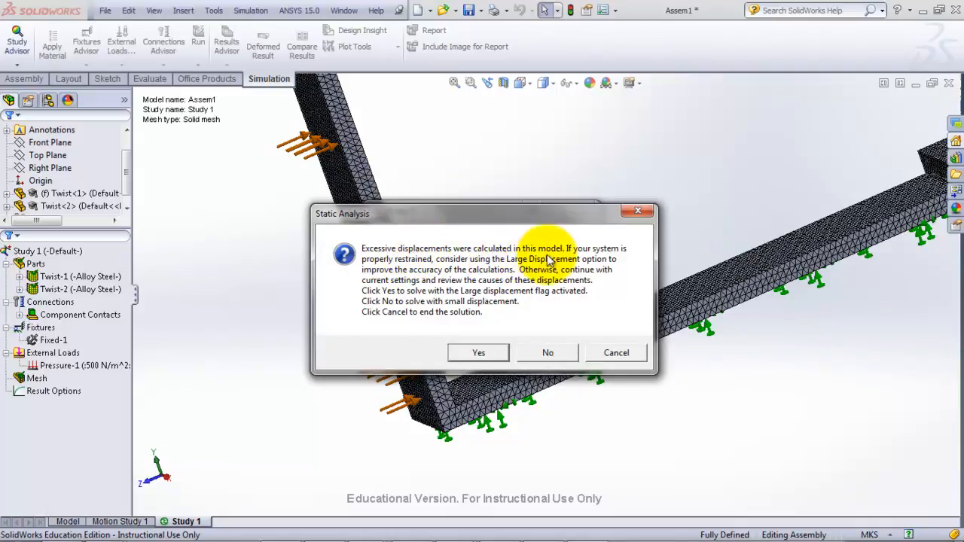
{"action": "left_click", "coordinate": [561, 357]}
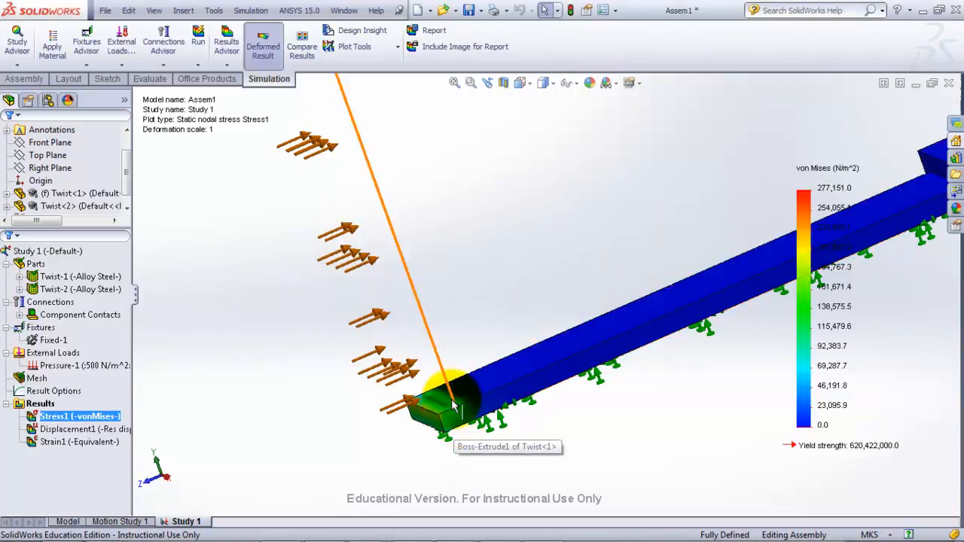
Step: Display the resultant displacement plot and set its deformed shape to the automatic scale
{"action": "double_click", "coordinate": [68, 429]}
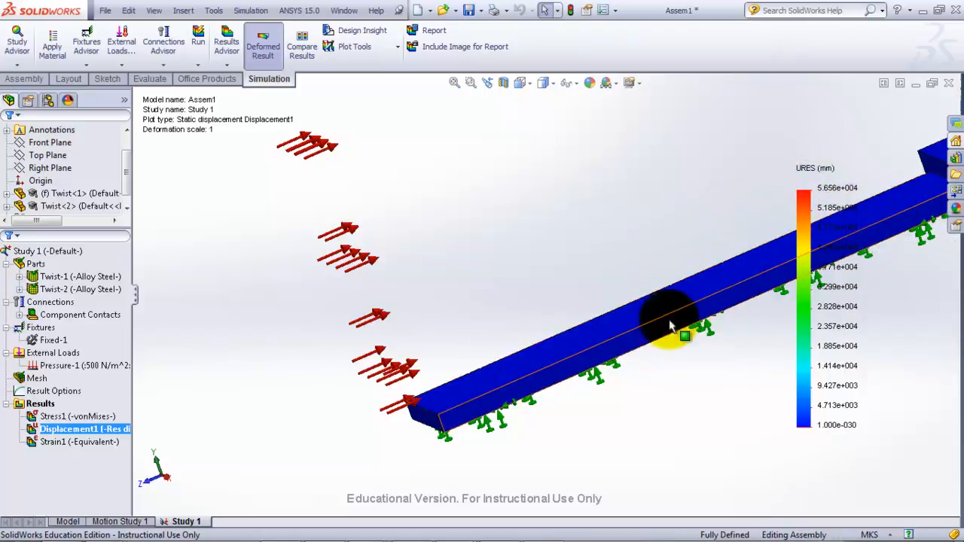
{"action": "scroll", "coordinate": [649, 309], "scroll_direction": "up", "scroll_amount": 10}
{"action": "scroll", "coordinate": [679, 296], "scroll_direction": "up", "scroll_amount": 6}
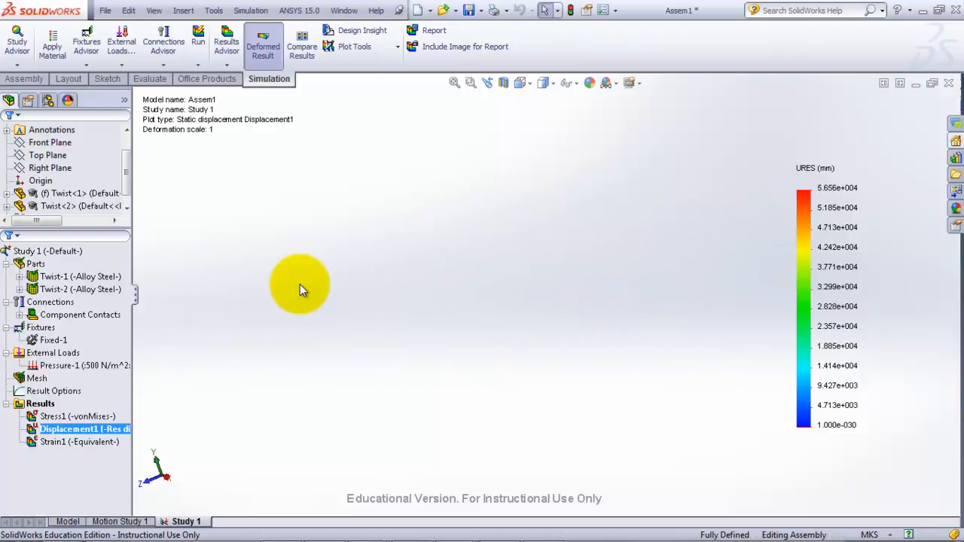
{"action": "left_click", "coordinate": [455, 82]}
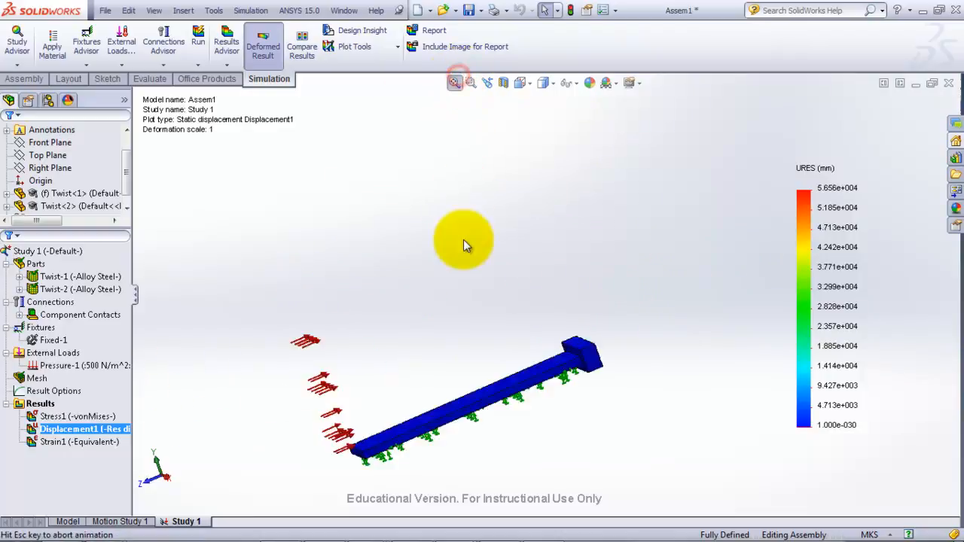
{"action": "right_click", "coordinate": [78, 429]}
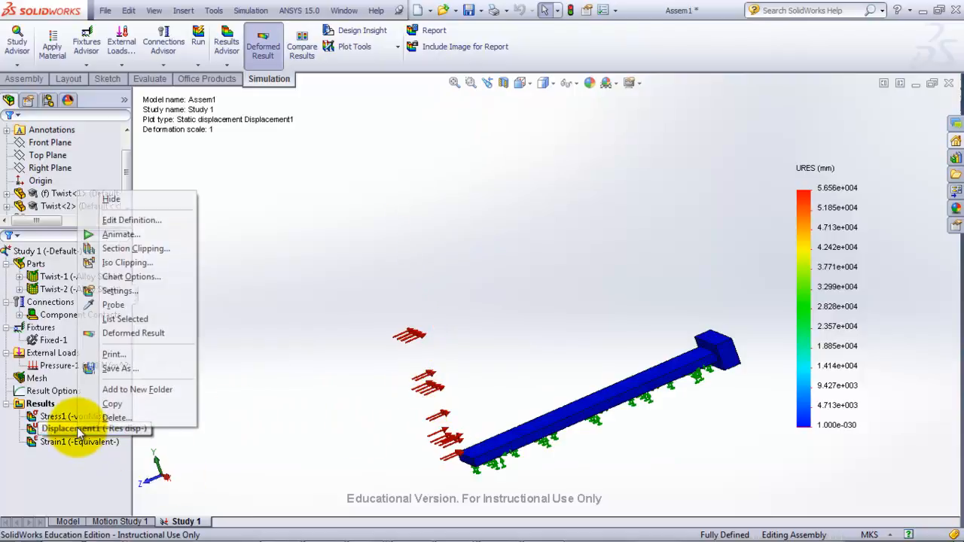
{"action": "left_click", "coordinate": [143, 222]}
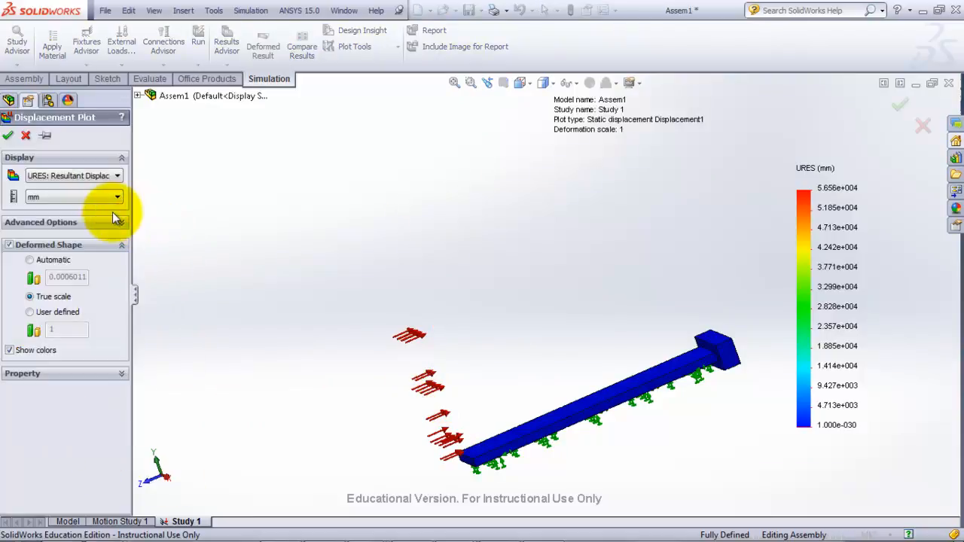
{"action": "left_click", "coordinate": [65, 261]}
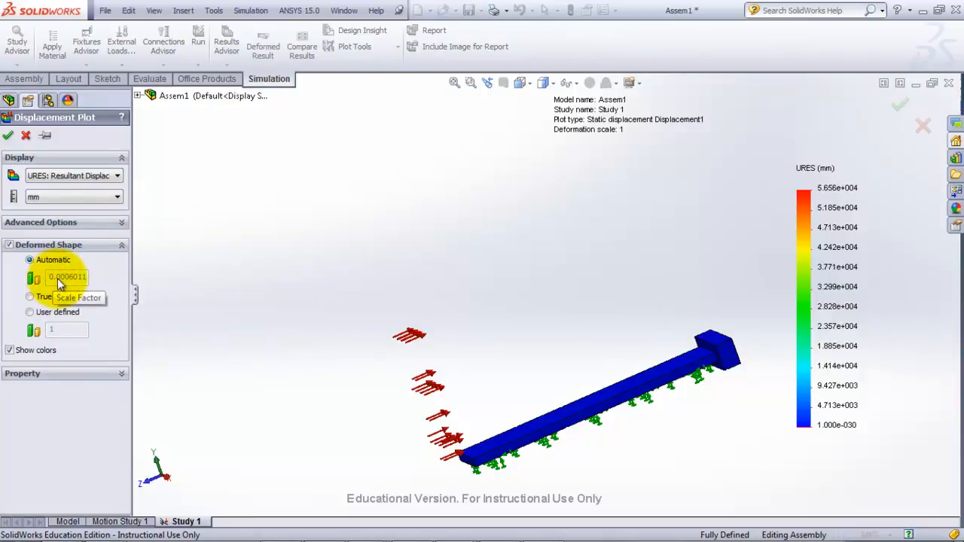
{"action": "left_click", "coordinate": [7, 135]}
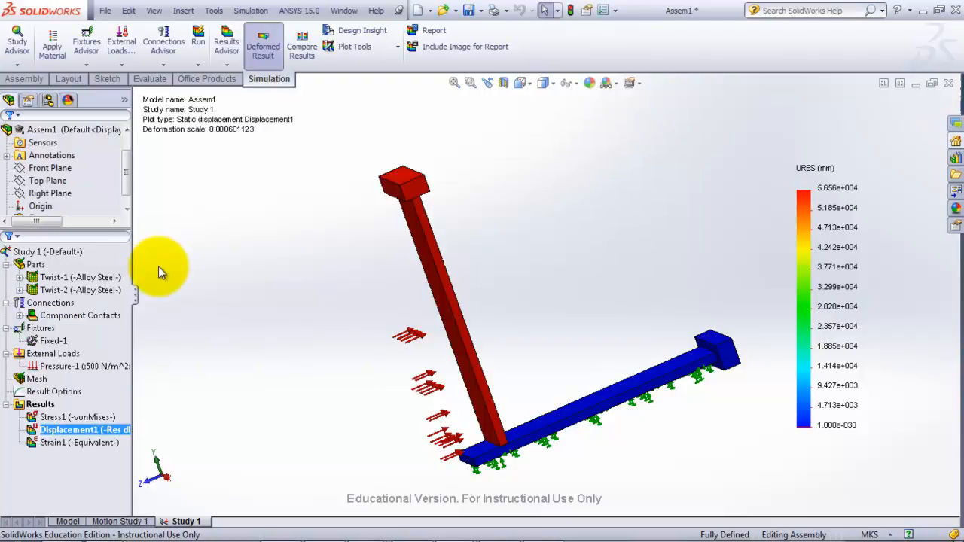